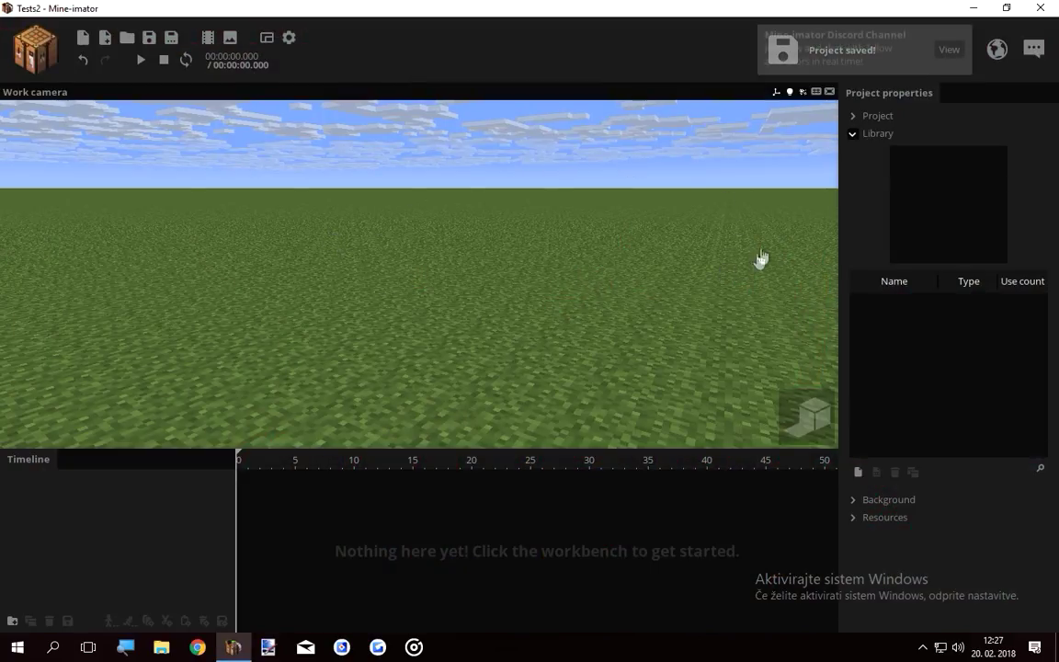
Add a Steve character to the empty grass scene
{"action": "left_click", "coordinate": [40, 69]}
{"action": "left_click", "coordinate": [40, 103]}
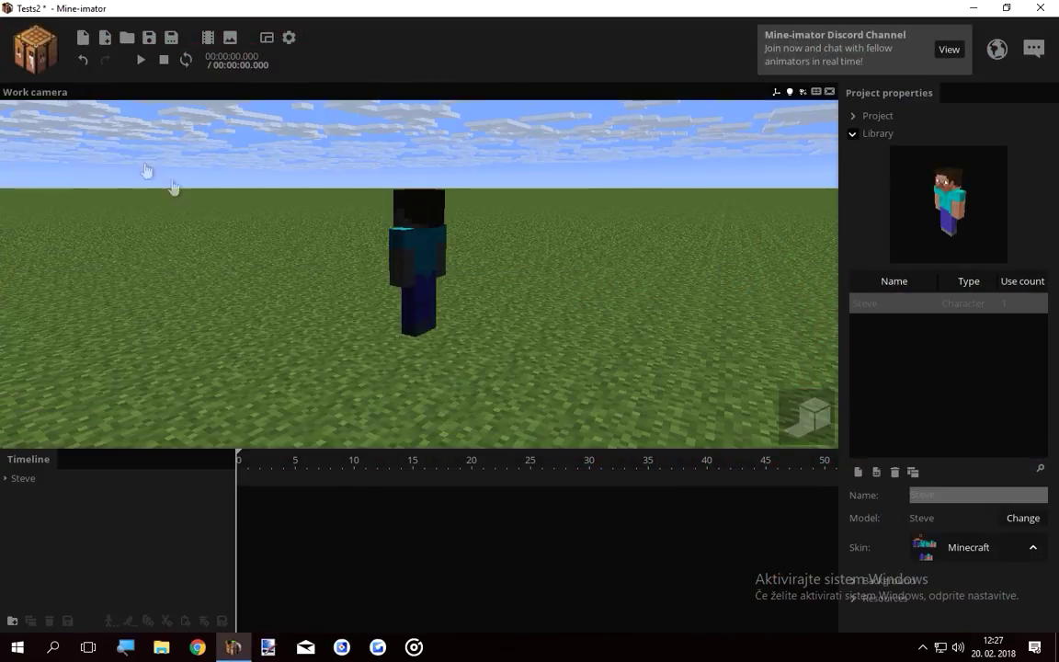
{"action": "key", "text": "w"}
{"action": "right_click_drag", "start_coordinate": [417, 286], "coordinate": [426, 336]}
{"action": "key", "text": "s"}
{"action": "key", "text": "w"}
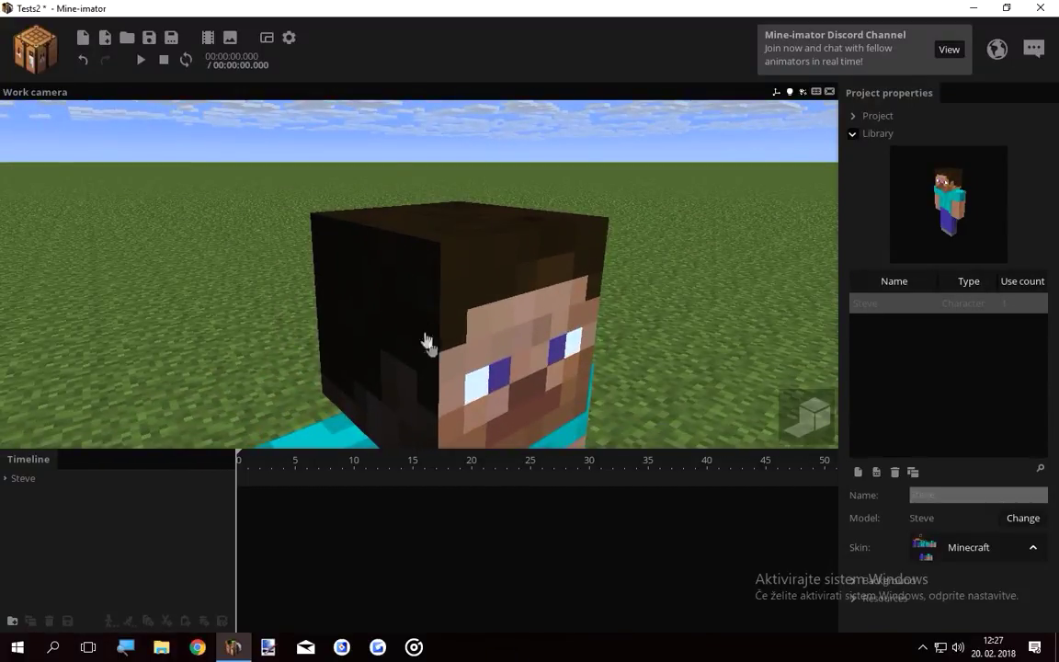
{"action": "right_click_drag", "start_coordinate": [586, 254], "coordinate": [590, 257]}
Expand Steve and his body in the timeline and add keyframes for all his body parts at frame 0
{"action": "left_click", "coordinate": [5, 477]}
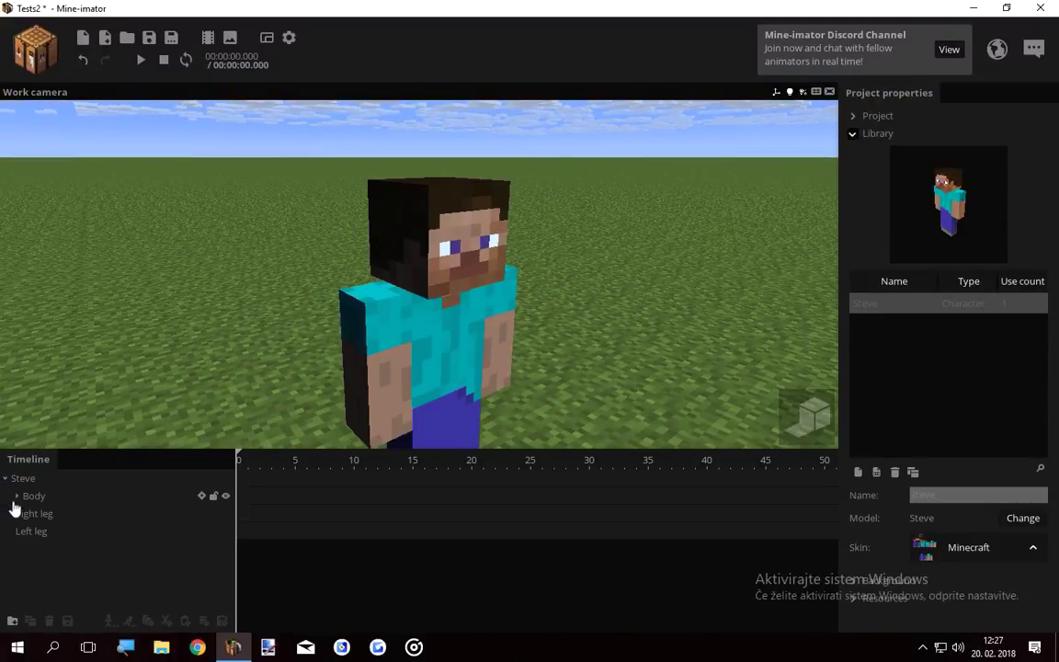
{"action": "left_click", "coordinate": [17, 496]}
{"action": "left_click", "coordinate": [239, 495]}
{"action": "left_click", "coordinate": [239, 513]}
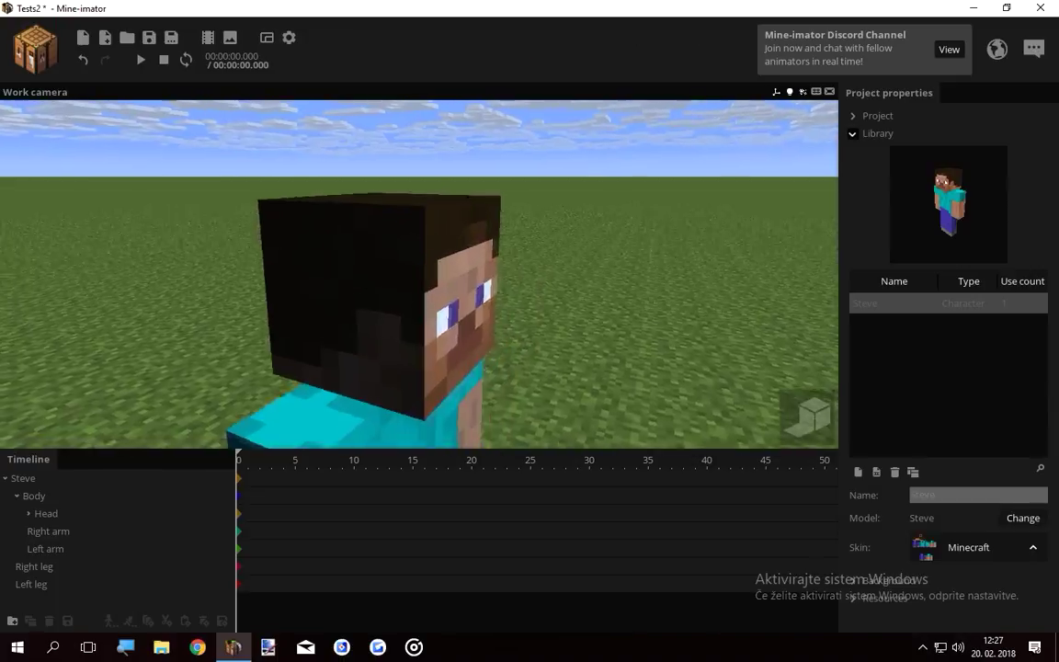
{"action": "mouse_move", "coordinate": [419, 274]}
{"action": "left_mouse_down"}
{"action": "mouse_move", "coordinate": [391, 277]}
{"action": "mouse_move", "coordinate": [404, 285]}
{"action": "left_mouse_up"}
{"action": "left_click_drag", "start_coordinate": [511, 307], "coordinate": [520, 305]}
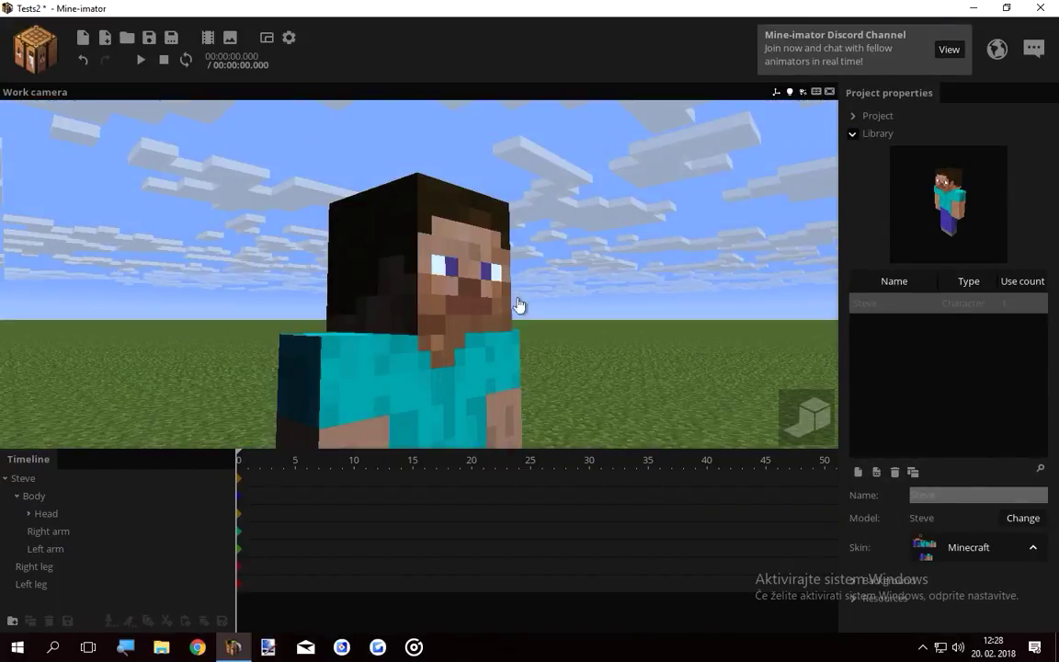
Add a diamond sword item to the scene in front of Steve
{"action": "left_click", "coordinate": [43, 77]}
{"action": "left_click", "coordinate": [154, 108]}
{"action": "left_click", "coordinate": [437, 438]}
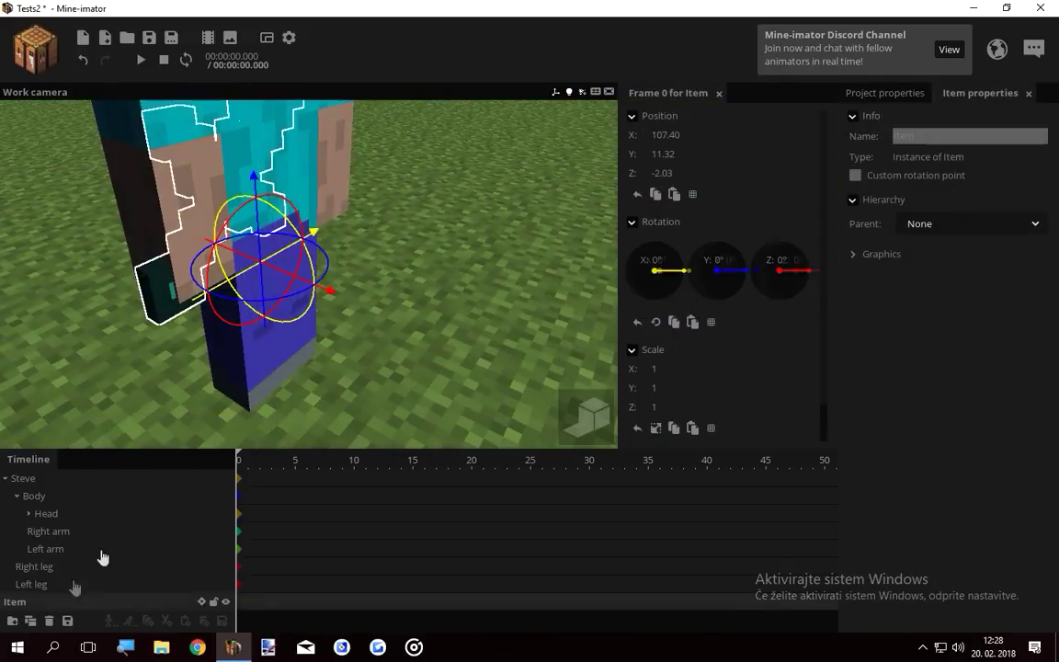
{"action": "left_click_drag", "start_coordinate": [331, 298], "coordinate": [474, 241]}
{"action": "scroll", "coordinate": [557, 290], "scroll_direction": "down", "scroll_amount": 2}
{"action": "left_click", "coordinate": [474, 240]}
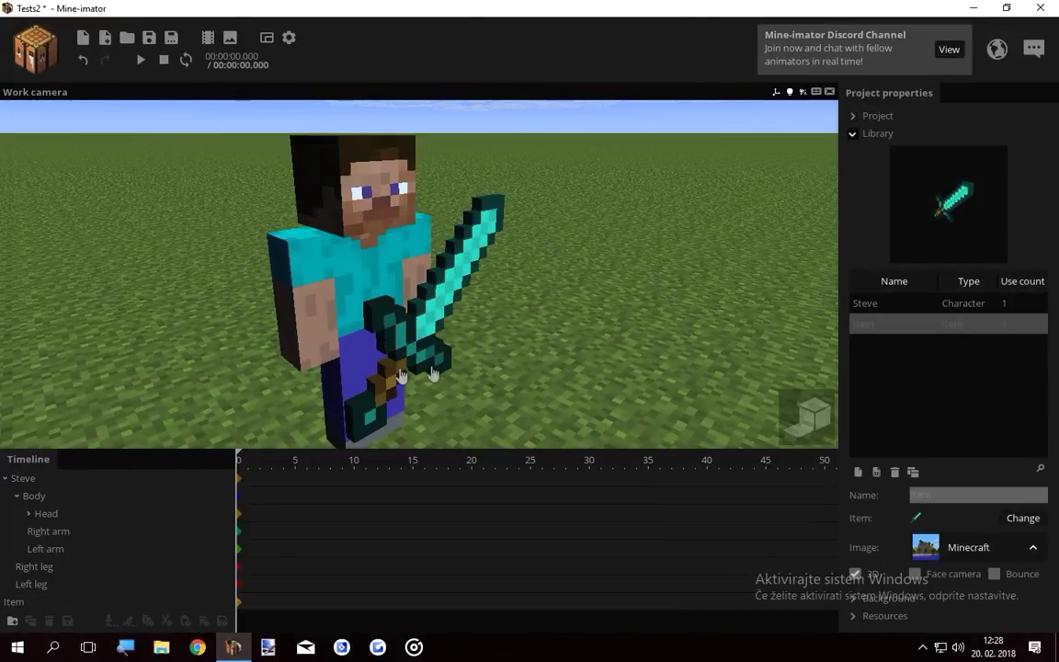
Delete the sword item from the timeline and from the project library
{"action": "left_click", "coordinate": [33, 606]}
{"action": "left_click", "coordinate": [48, 620]}
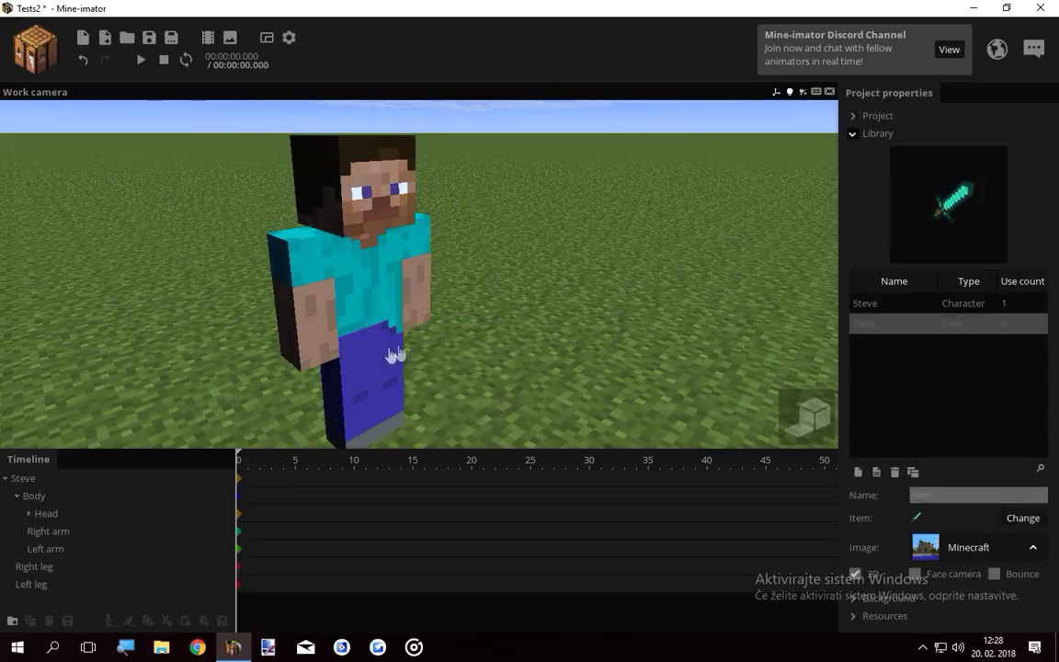
{"action": "left_click", "coordinate": [896, 471]}
Open the itemsheets image from the desktop in paint.net to show its grid cells
{"action": "left_click", "coordinate": [973, 8]}
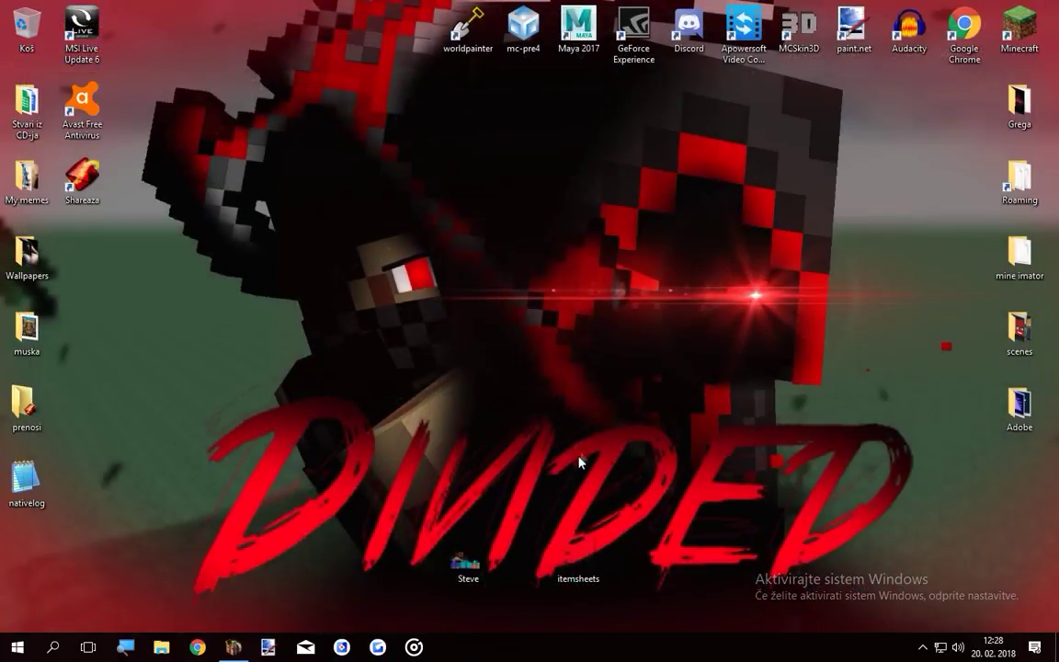
{"action": "right_click", "coordinate": [582, 564]}
{"action": "mouse_move", "coordinate": [678, 317]}
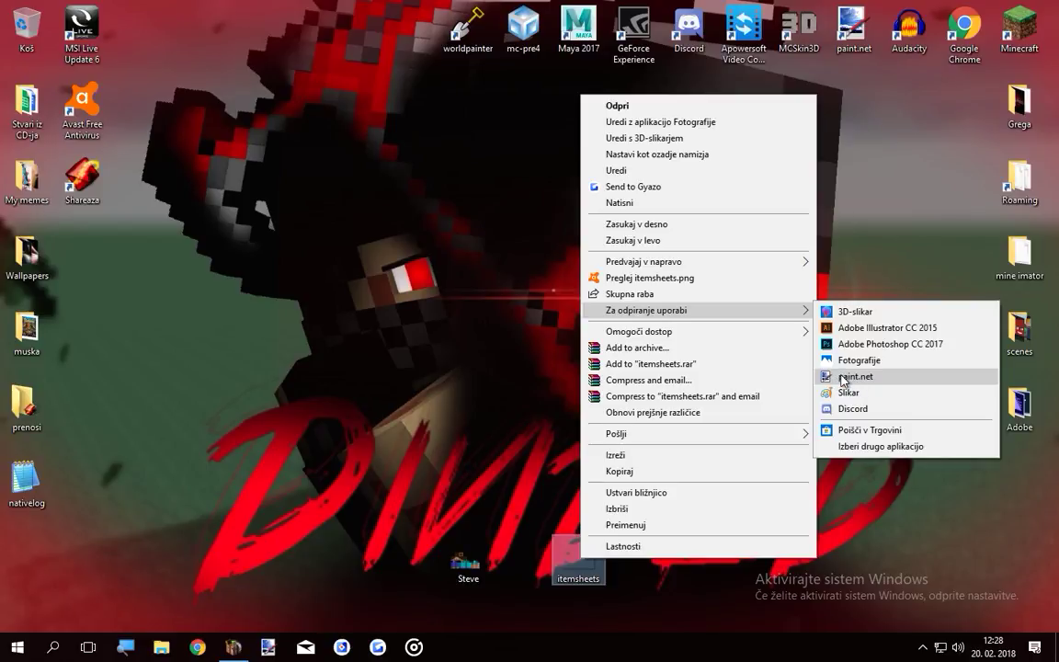
{"action": "left_click", "coordinate": [842, 377]}
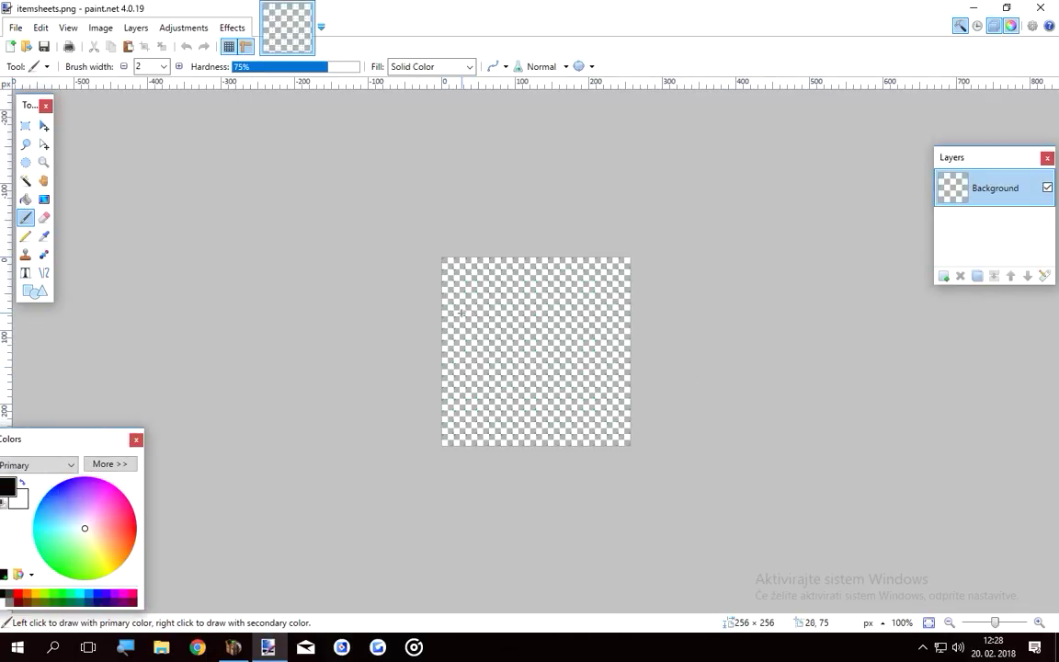
{"action": "scroll", "coordinate": [432, 240], "scroll_direction": "up", "scroll_amount": 10, "text": "ctrl"}
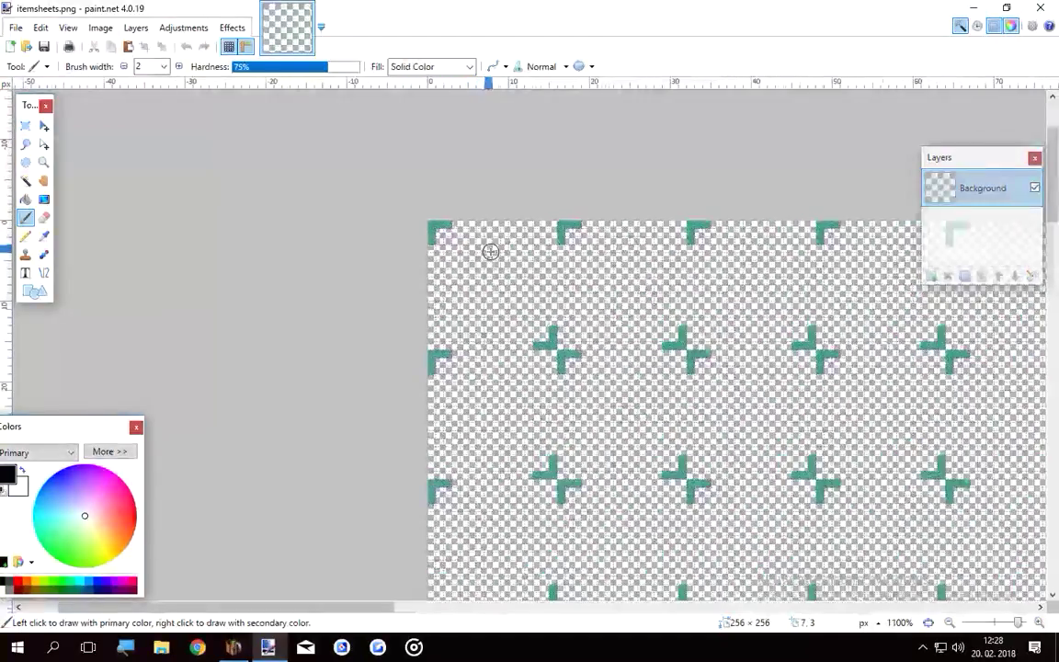
Open the Steve skin image from the desktop in paint.net as well and display its head area
{"action": "key", "text": "super+d"}
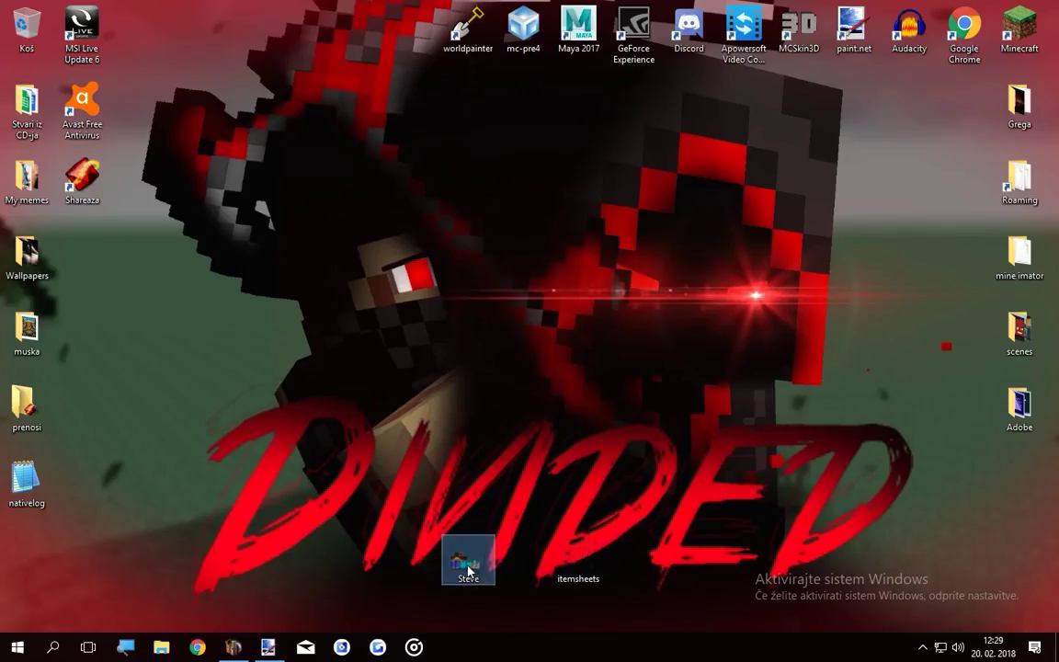
{"action": "right_click", "coordinate": [468, 570]}
{"action": "mouse_move", "coordinate": [605, 323]}
{"action": "left_click", "coordinate": [717, 384]}
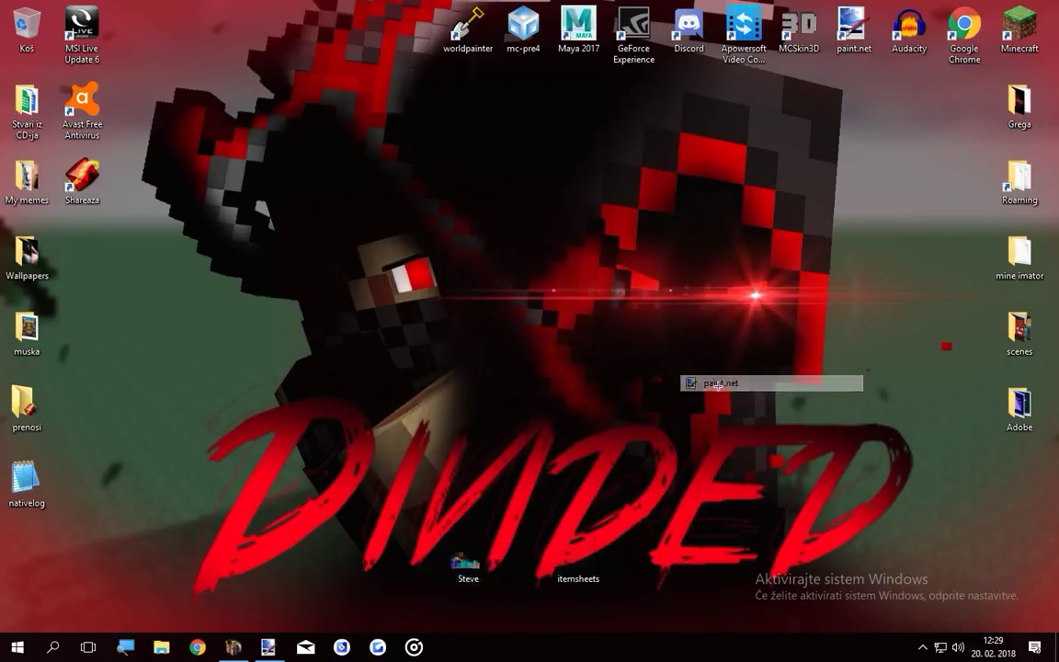
{"action": "left_click", "coordinate": [305, 35]}
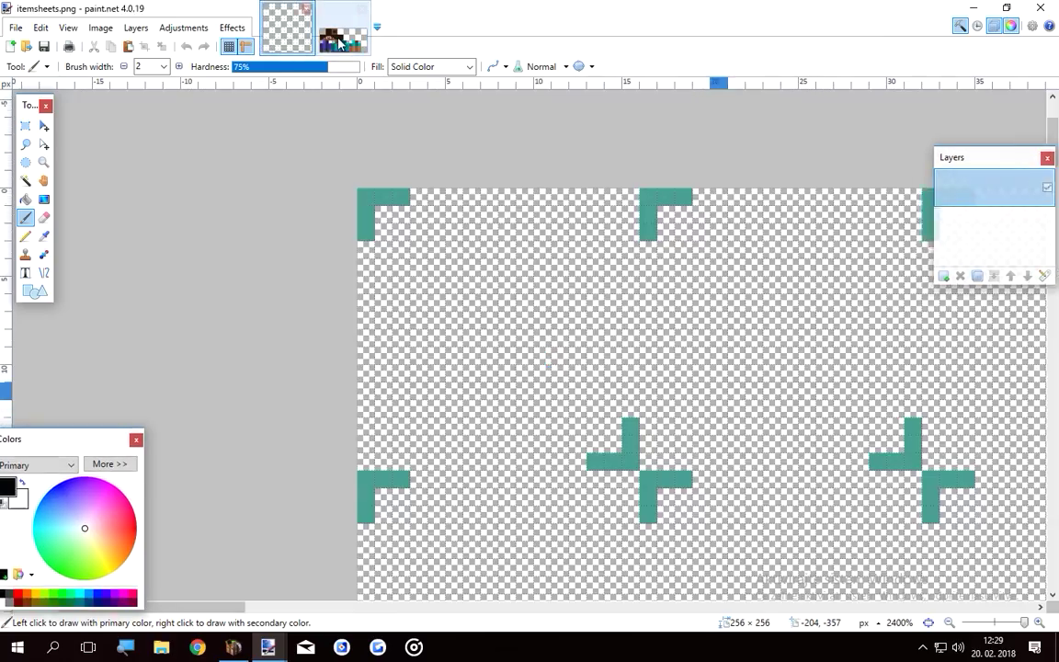
{"action": "left_click", "coordinate": [339, 41]}
{"action": "scroll", "coordinate": [539, 332], "scroll_direction": "up", "scroll_amount": 12, "text": "ctrl"}
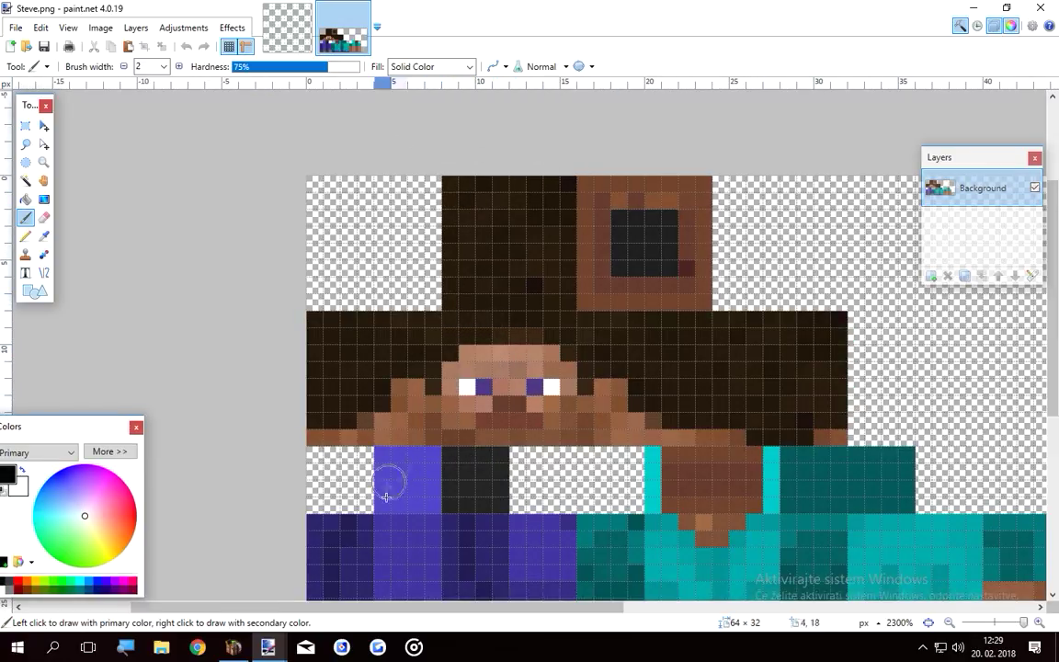
Switch to Mine-imator and examine the hair on the front and top of Steve's head
{"action": "left_click", "coordinate": [233, 647]}
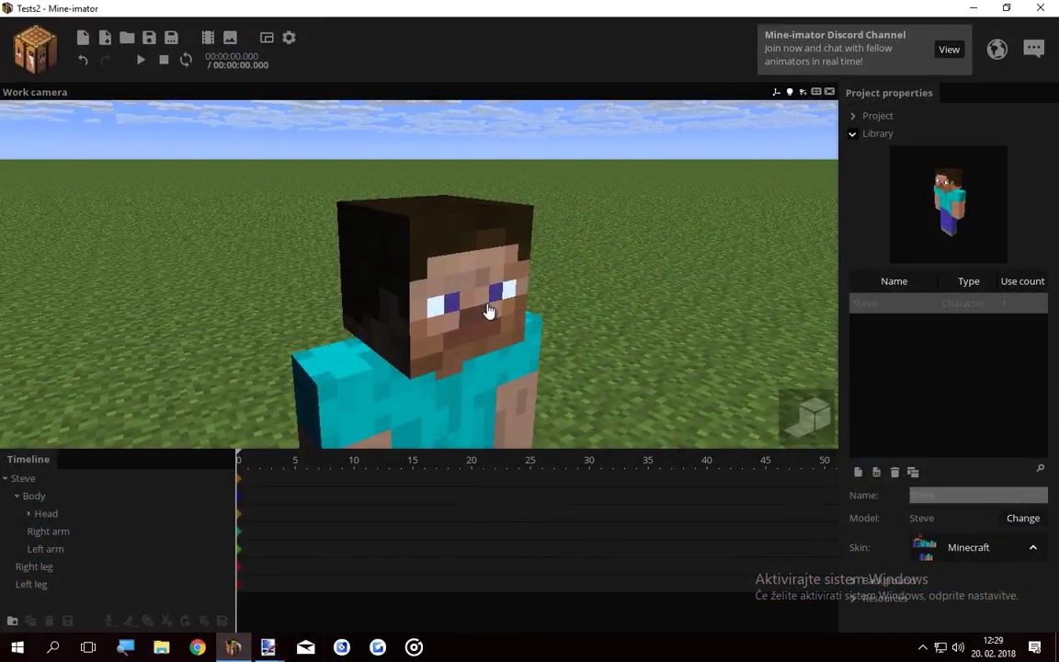
{"action": "right_click_drag", "start_coordinate": [419, 274], "coordinate": [471, 311]}
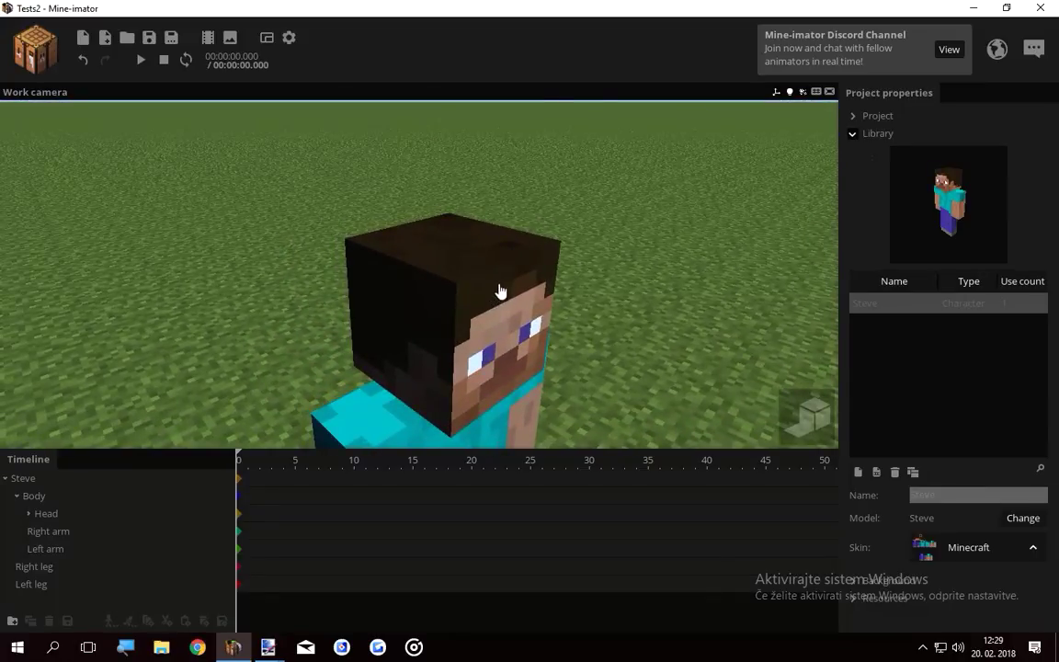
{"action": "left_click", "coordinate": [500, 290]}
{"action": "left_click", "coordinate": [305, 299]}
{"action": "left_click", "coordinate": [360, 261]}
{"action": "left_click", "coordinate": [464, 294]}
{"action": "left_click", "coordinate": [357, 238]}
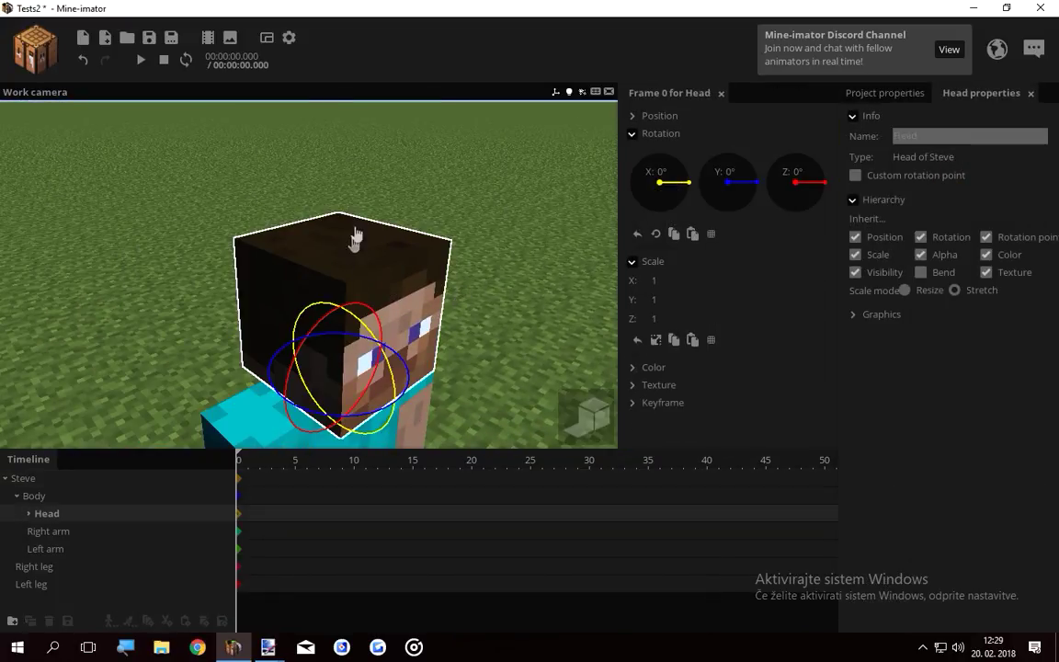
{"action": "left_click", "coordinate": [357, 237]}
{"action": "mouse_move", "coordinate": [549, 288]}
{"action": "right_mouse_down"}
{"action": "mouse_move", "coordinate": [549, 267]}
{"action": "mouse_move", "coordinate": [549, 288]}
{"action": "right_mouse_up"}
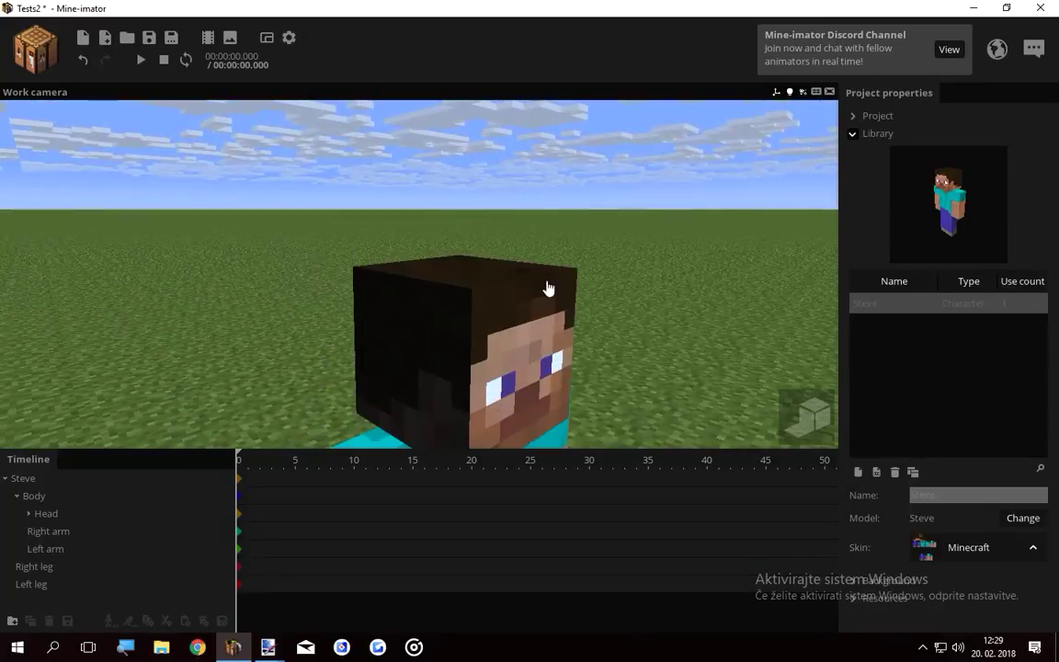
{"action": "key", "text": "q"}
In paint.net, copy the 8 × 3 pixel front hair strip from Steve.png into the middle of the first cell of itemsheets.png
{"action": "left_click", "coordinate": [974, 8]}
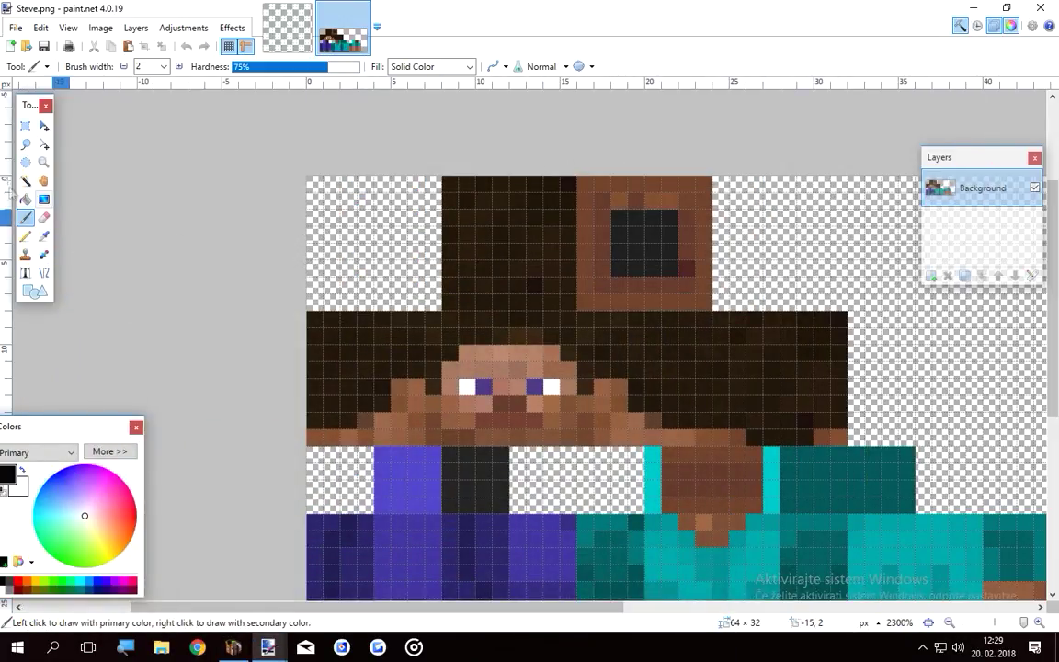
{"action": "left_click_drag", "start_coordinate": [447, 315], "coordinate": [571, 358]}
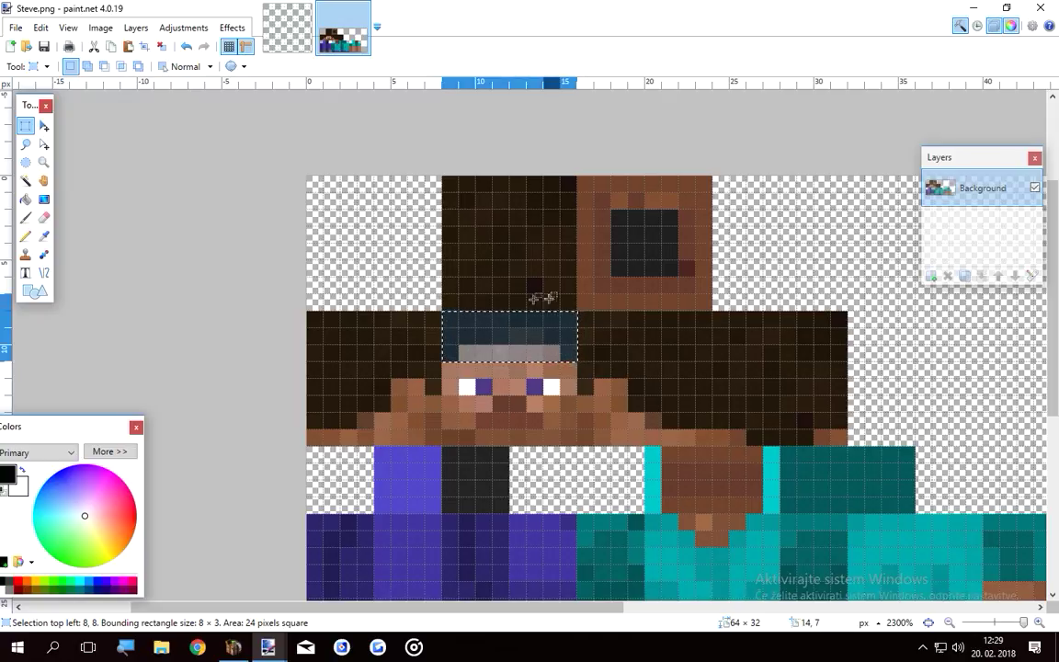
{"action": "left_click", "coordinate": [280, 28]}
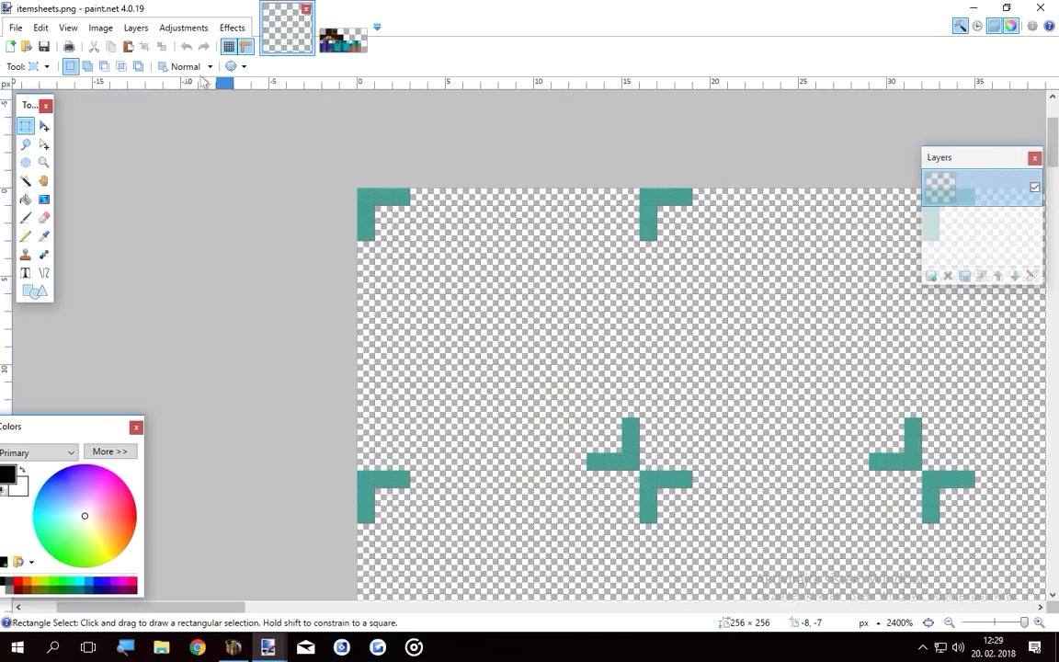
{"action": "left_click", "coordinate": [128, 49]}
{"action": "left_click_drag", "start_coordinate": [600, 360], "coordinate": [528, 320]}
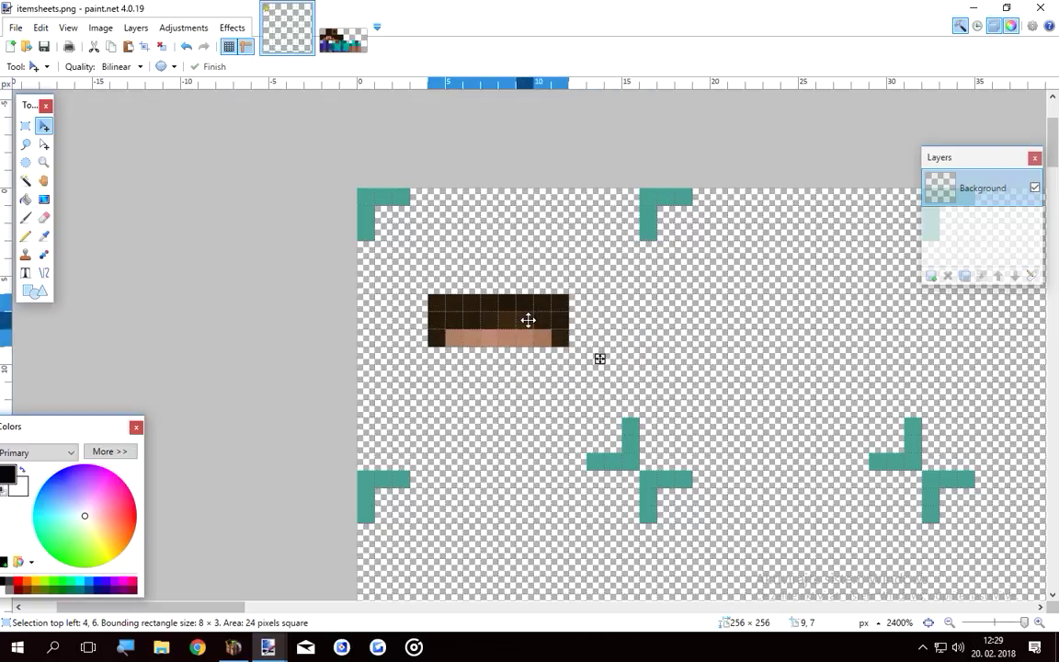
Select the first 16 × 16 cell and erase the skin pixels below the hair and the cell's green corner marks
{"action": "left_click", "coordinate": [26, 125]}
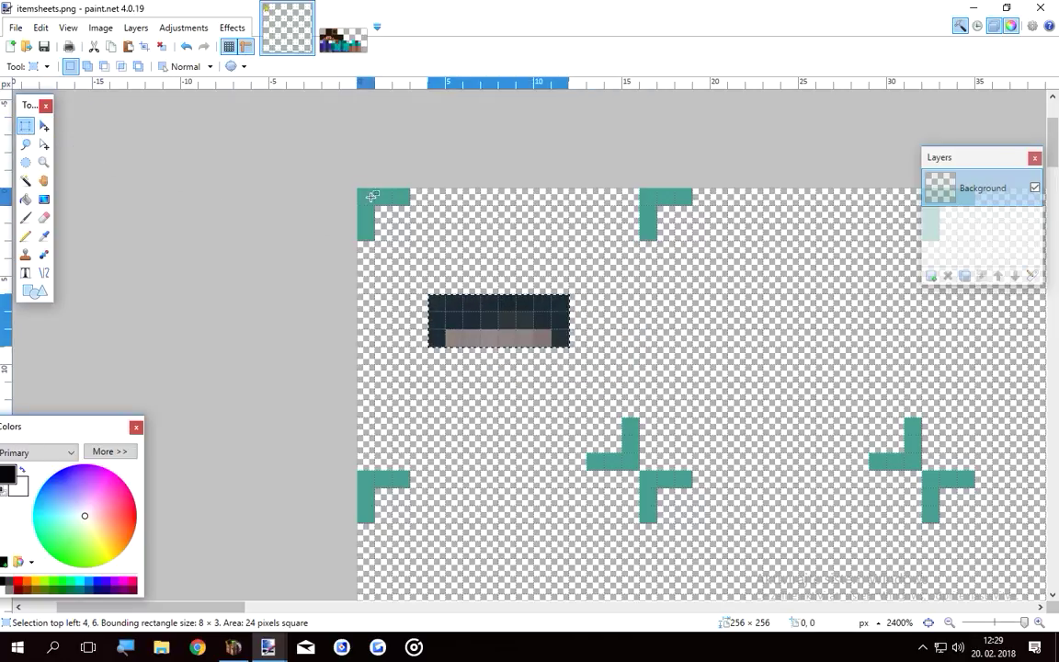
{"action": "left_click", "coordinate": [374, 206]}
{"action": "left_click_drag", "start_coordinate": [373, 207], "coordinate": [629, 454]}
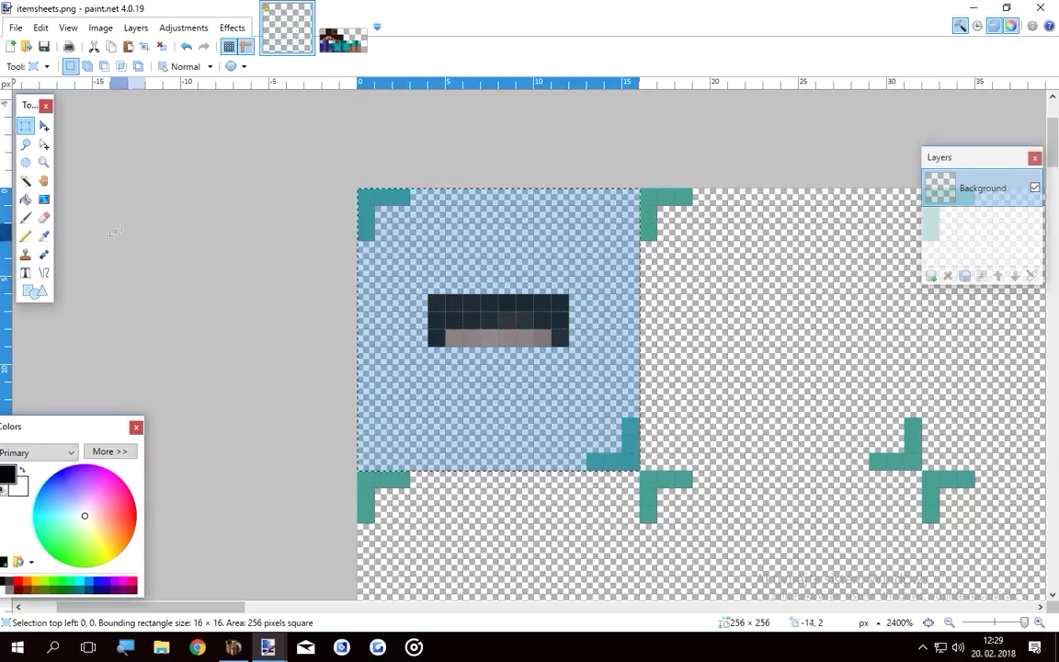
{"action": "left_click", "coordinate": [43, 217]}
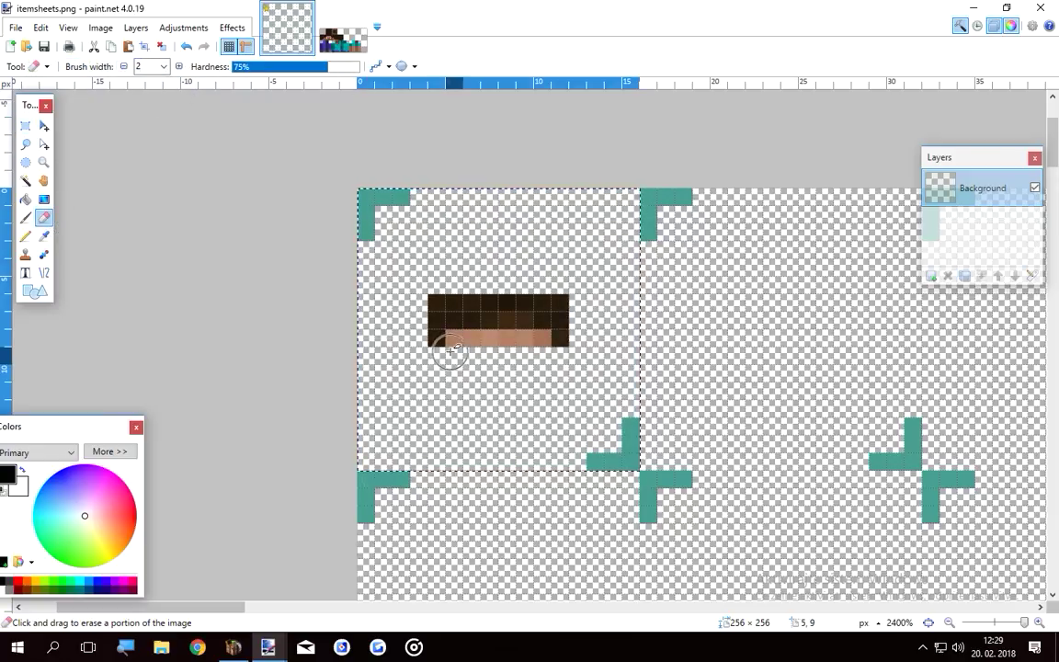
{"action": "left_click_drag", "start_coordinate": [463, 352], "coordinate": [522, 350]}
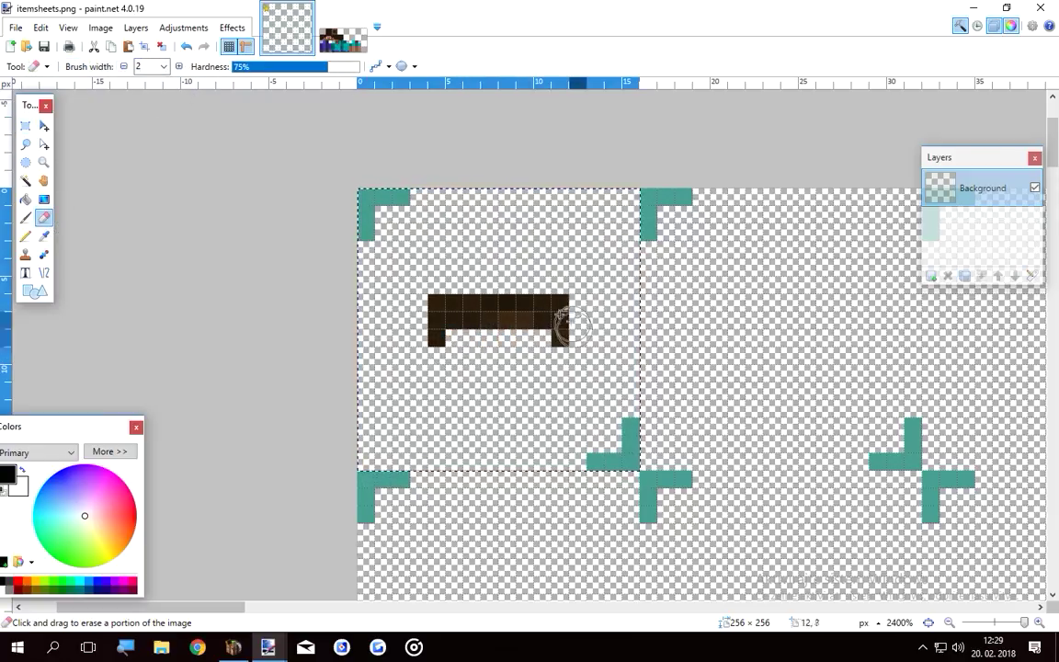
{"action": "mouse_move", "coordinate": [377, 232]}
{"action": "left_mouse_down"}
{"action": "mouse_move", "coordinate": [367, 204]}
{"action": "mouse_move", "coordinate": [404, 195]}
{"action": "left_mouse_up"}
{"action": "mouse_move", "coordinate": [628, 407]}
{"action": "left_mouse_down"}
{"action": "mouse_move", "coordinate": [627, 457]}
{"action": "mouse_move", "coordinate": [593, 460]}
{"action": "left_mouse_up"}
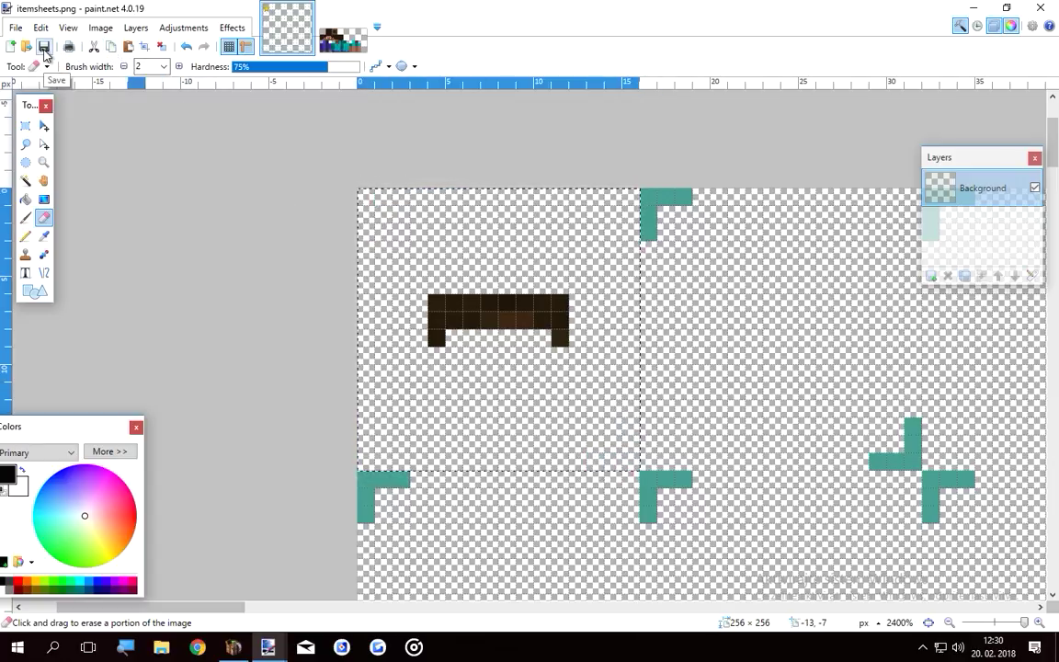
Save itemsheets.png and check the saved image from the desktop in the photo viewer
{"action": "left_click", "coordinate": [44, 46]}
{"action": "left_click", "coordinate": [641, 439]}
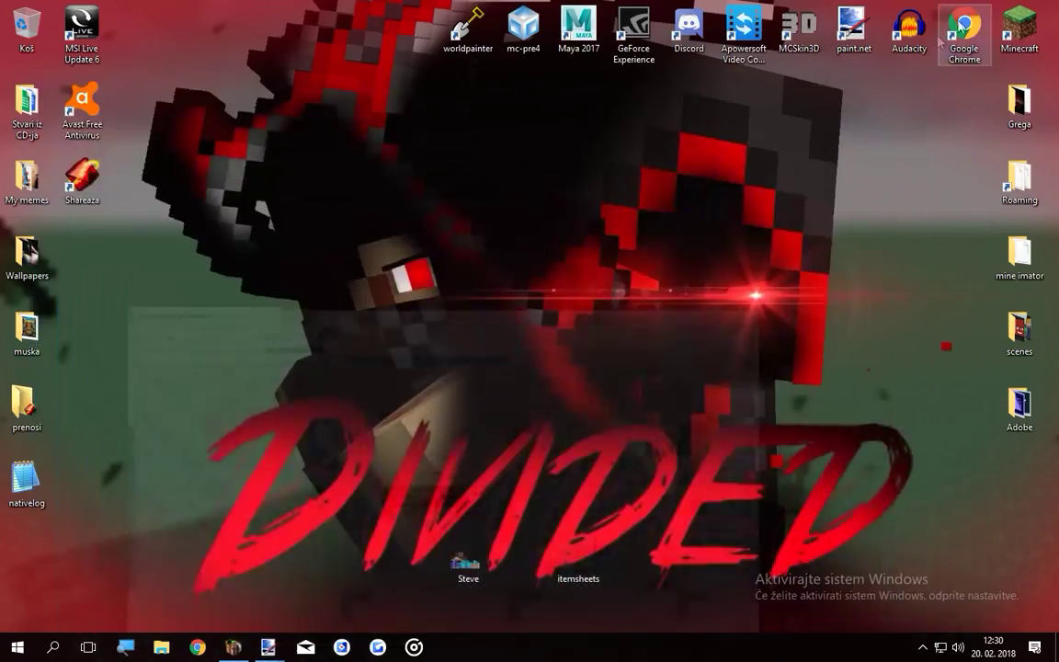
{"action": "double_click", "coordinate": [578, 554]}
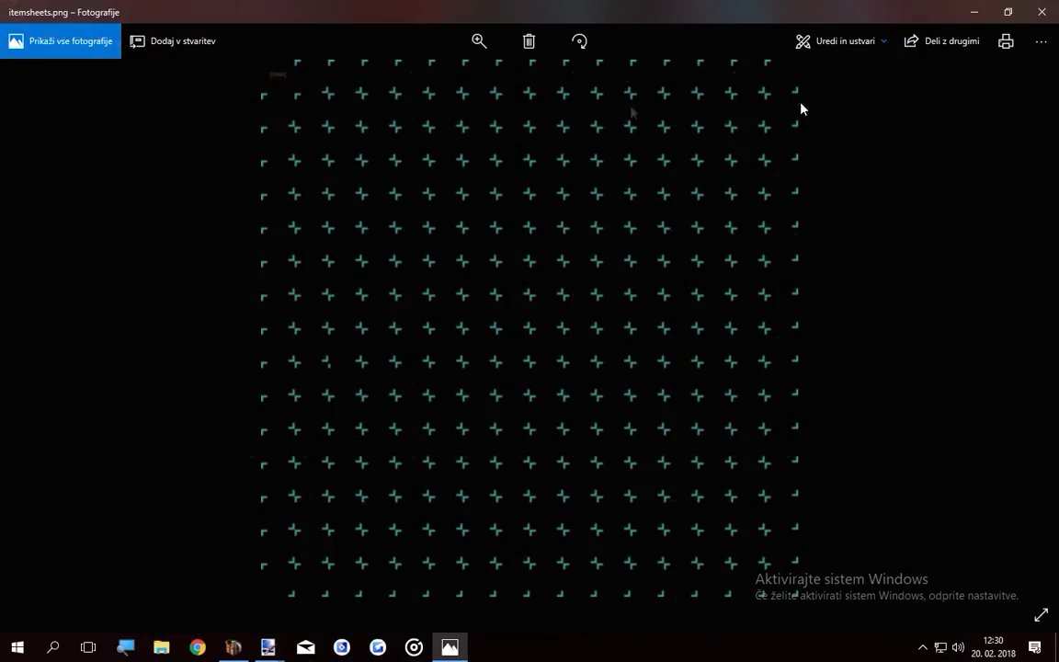
{"action": "left_click", "coordinate": [1042, 12]}
Switch to Mine-imator, add a new item object to the scene and name it Hair1
{"action": "left_click", "coordinate": [231, 651]}
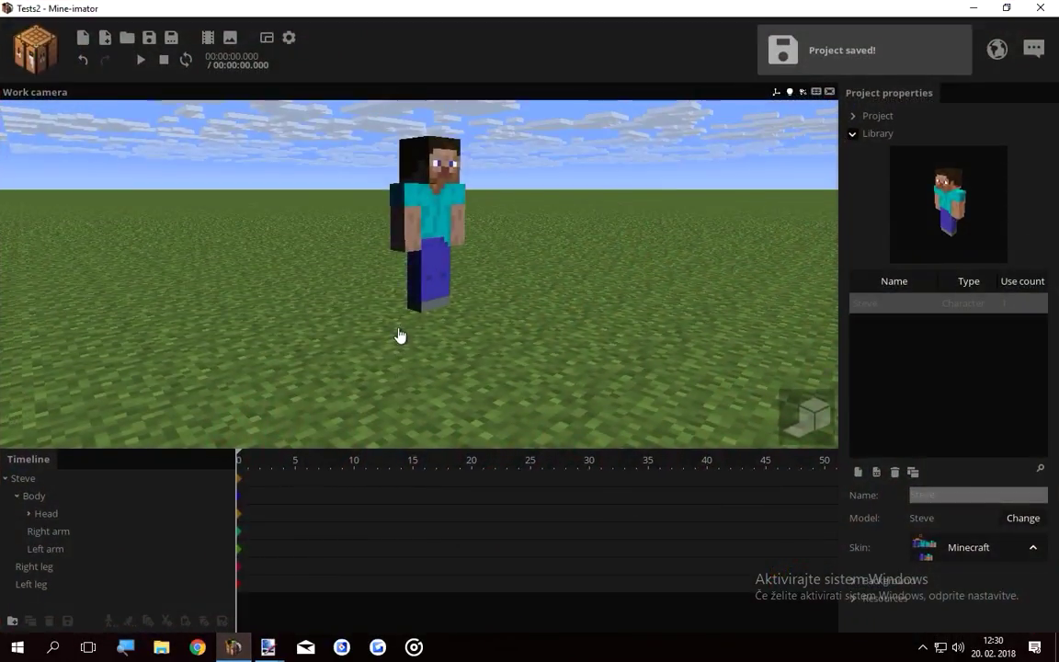
{"action": "right_click_drag", "start_coordinate": [400, 335], "coordinate": [399, 336]}
{"action": "left_click", "coordinate": [39, 50]}
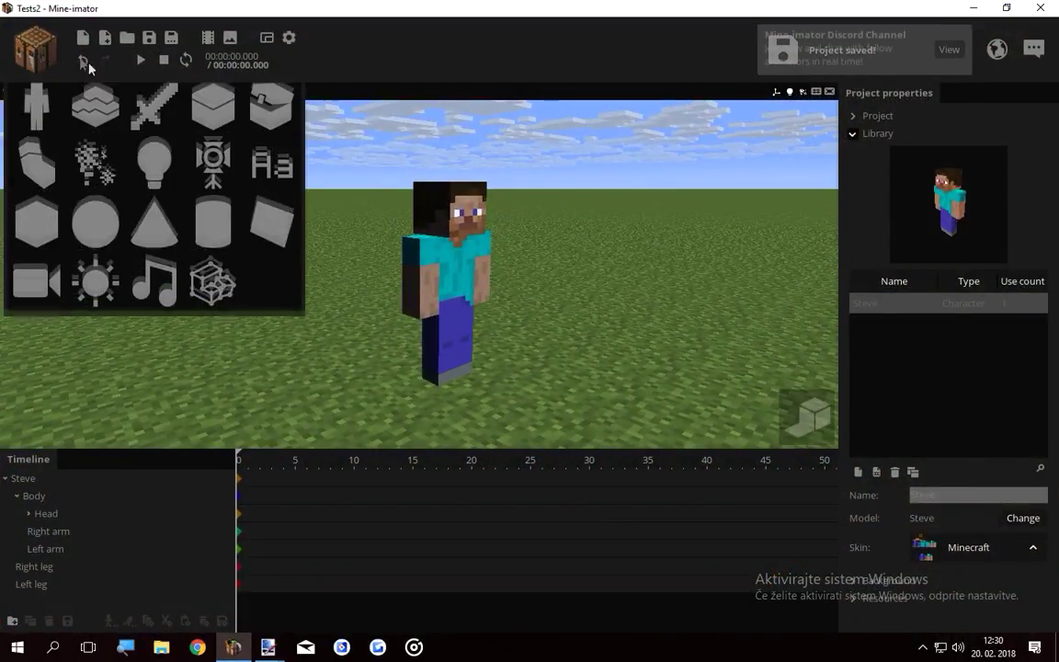
{"action": "left_click", "coordinate": [145, 108]}
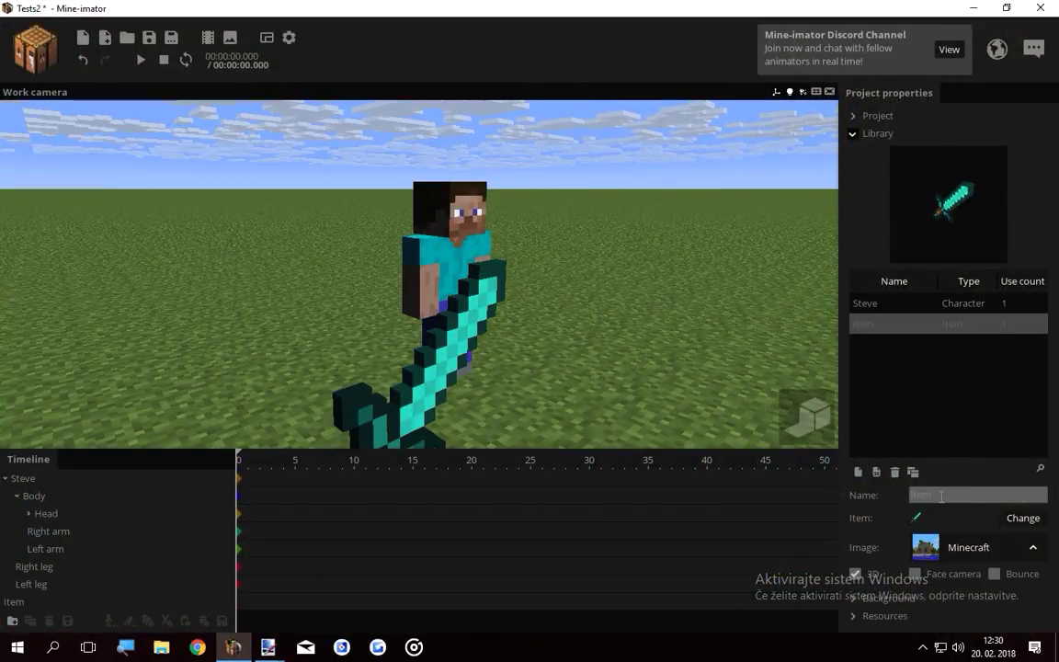
{"action": "left_click", "coordinate": [1022, 518]}
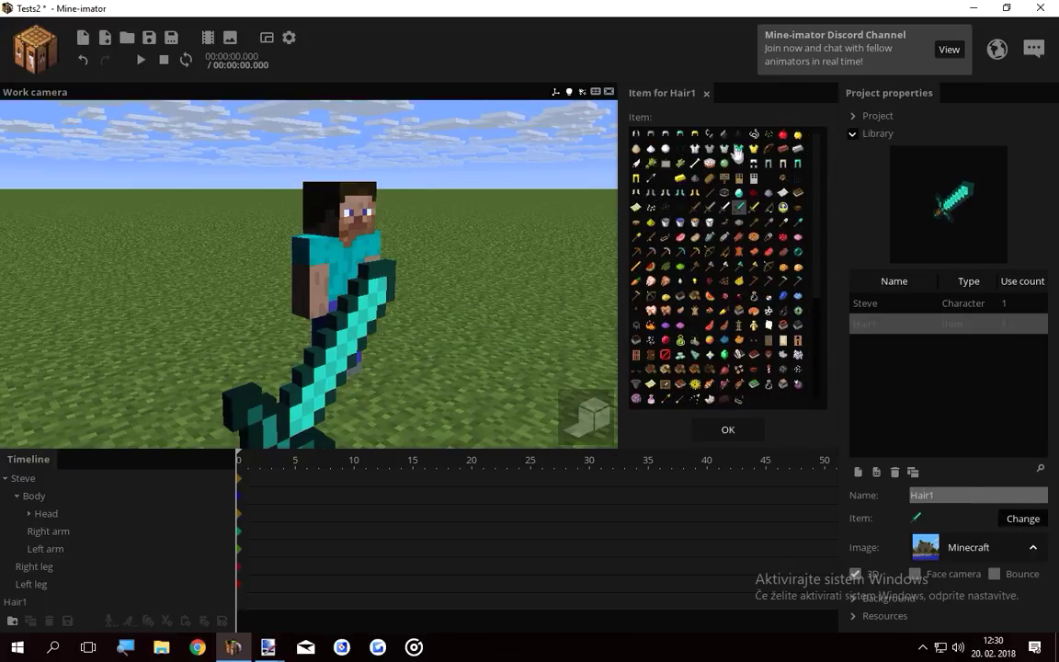
{"action": "left_click", "coordinate": [725, 423]}
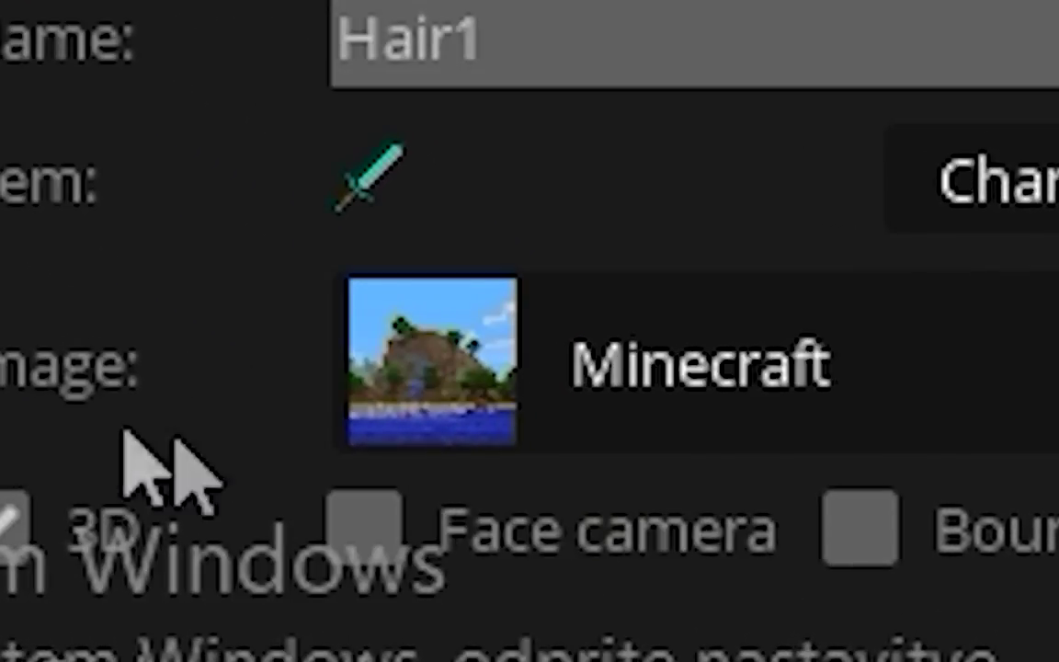
Import itemsheets.png from the desktop as Hair1's image, treating it as a 16 × 16 item sheet
{"action": "left_click", "coordinate": [465, 406]}
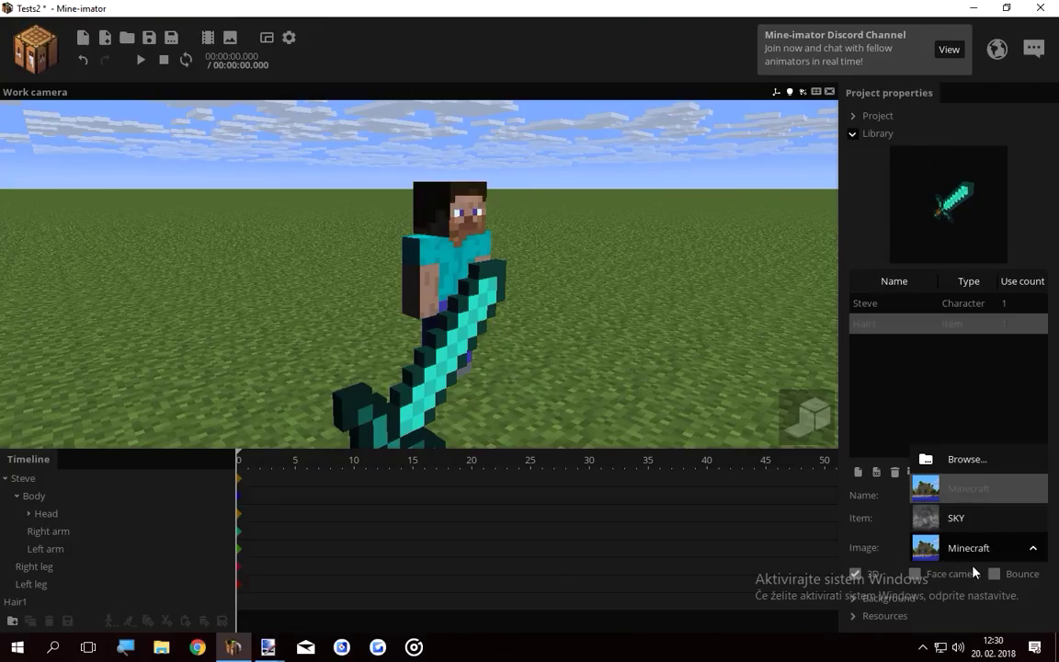
{"action": "left_click", "coordinate": [967, 460]}
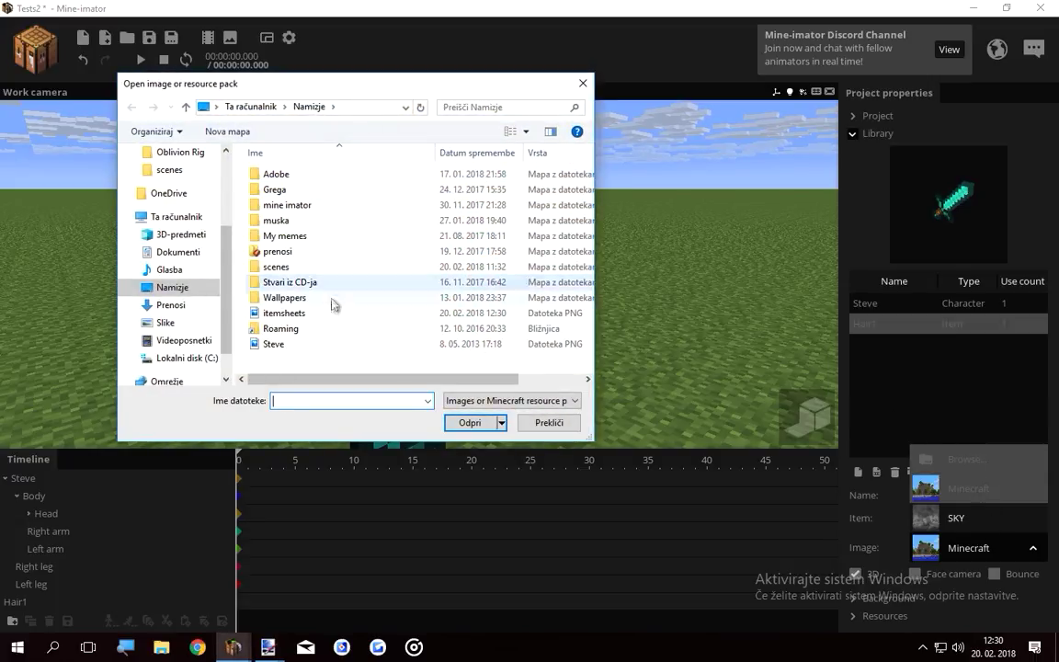
{"action": "left_click", "coordinate": [284, 315]}
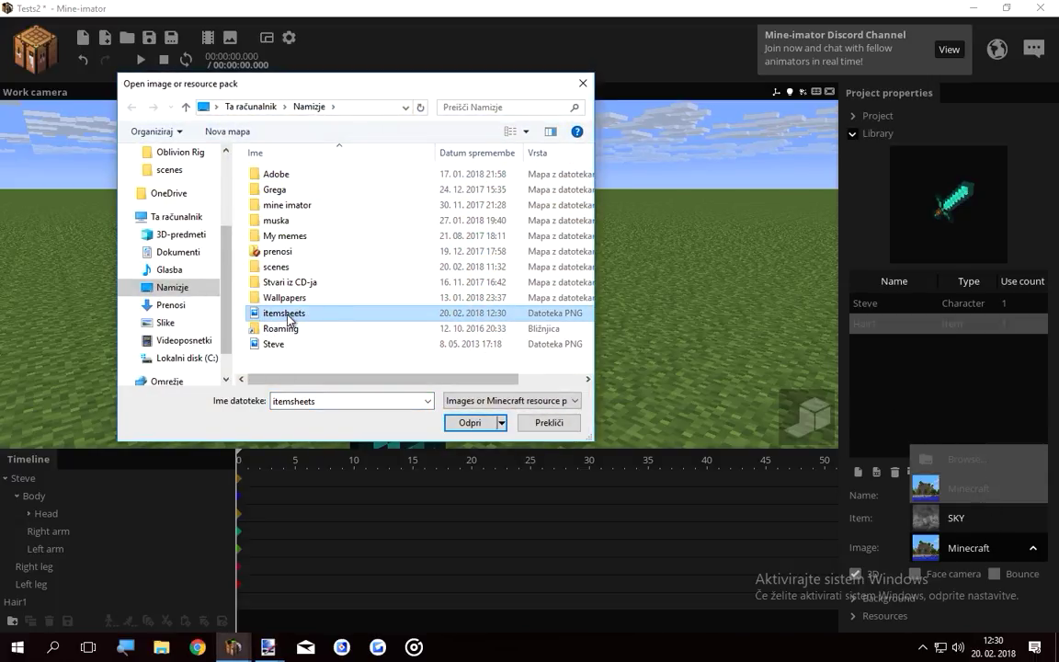
{"action": "double_click", "coordinate": [289, 318]}
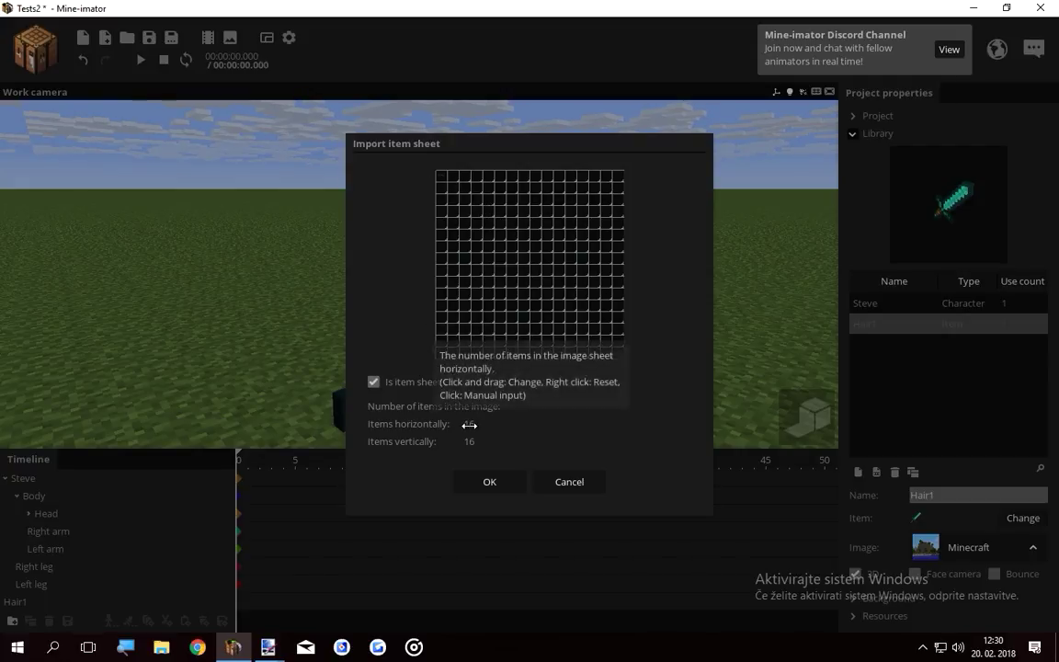
{"action": "mouse_move", "coordinate": [470, 425]}
{"action": "left_mouse_down"}
{"action": "mouse_move", "coordinate": [528, 431]}
{"action": "mouse_move", "coordinate": [439, 427]}
{"action": "mouse_move", "coordinate": [487, 428]}
{"action": "mouse_move", "coordinate": [470, 431]}
{"action": "left_mouse_up"}
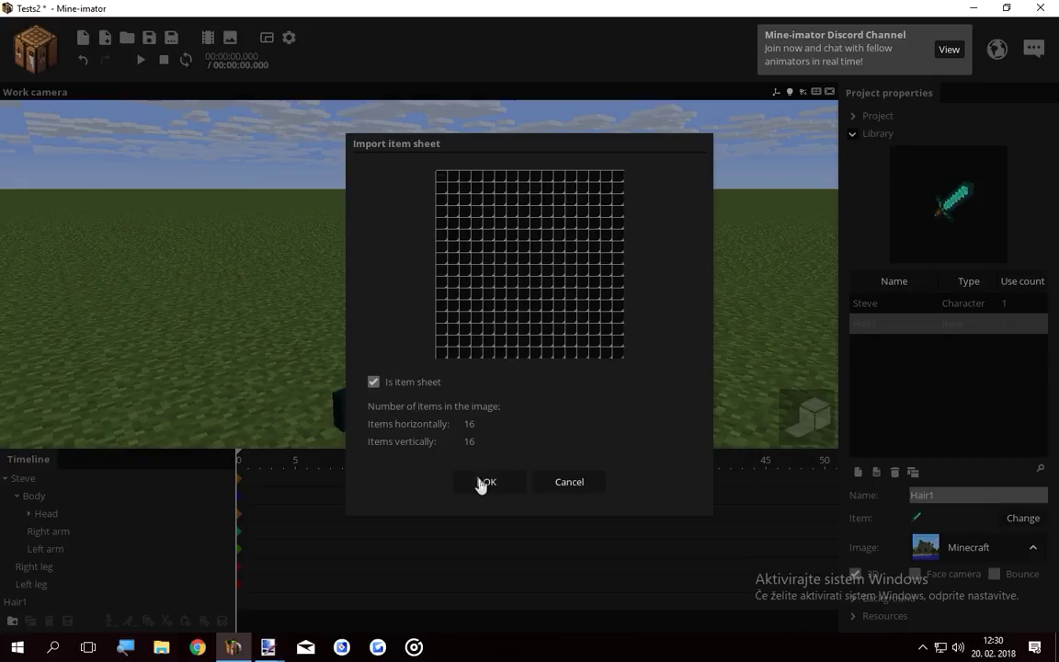
{"action": "left_click", "coordinate": [482, 486]}
Change Hair1's item to the hair strip in the first cell of the itemsheets sheet
{"action": "right_click_drag", "start_coordinate": [609, 312], "coordinate": [533, 299]}
{"action": "left_click", "coordinate": [1013, 523]}
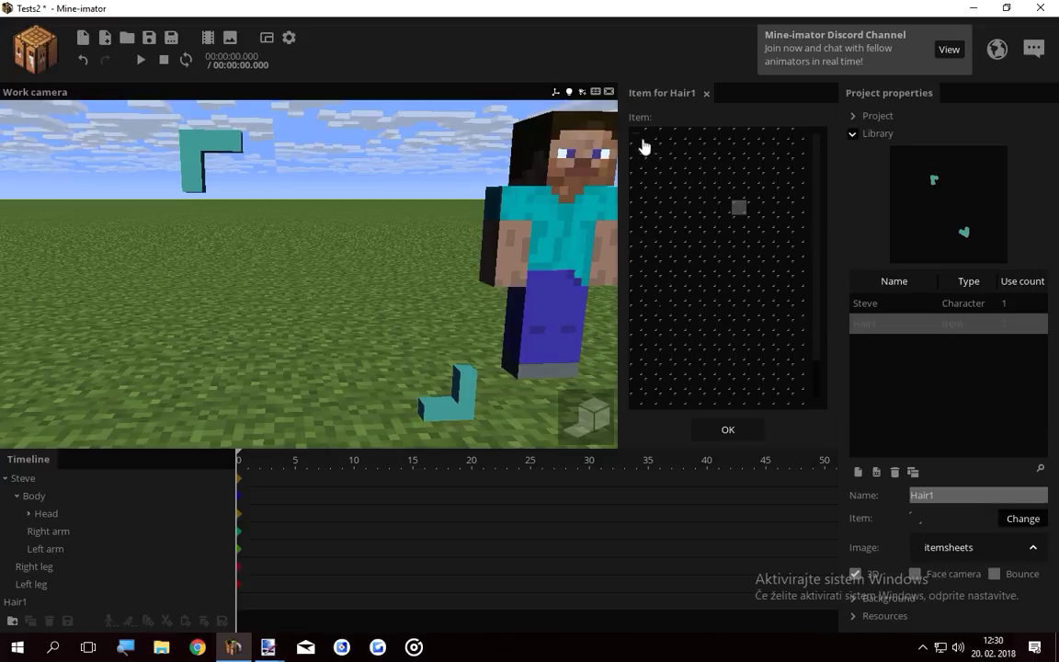
{"action": "left_click", "coordinate": [638, 136]}
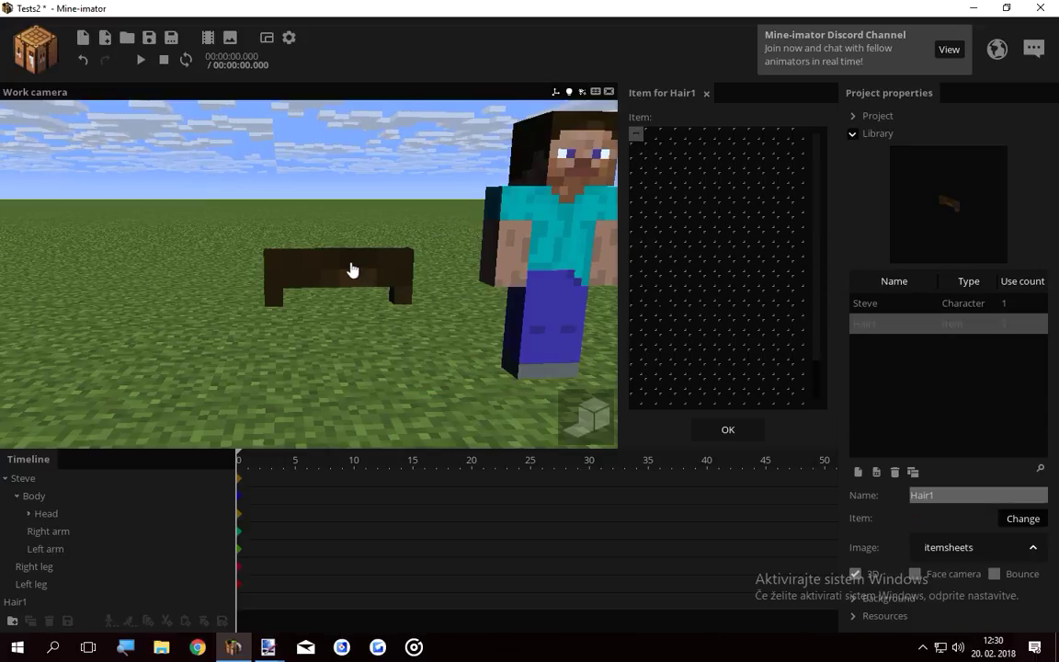
{"action": "left_click", "coordinate": [727, 429]}
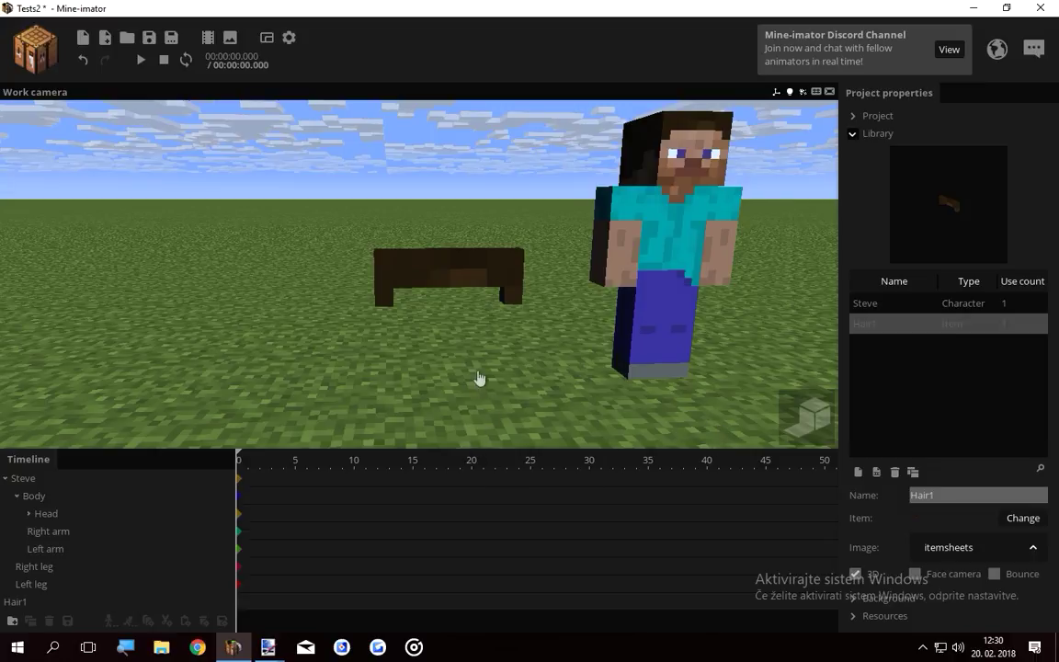
Parent the Hair1 item to Steve's Head in the timeline
{"action": "right_click_drag", "start_coordinate": [480, 377], "coordinate": [548, 520]}
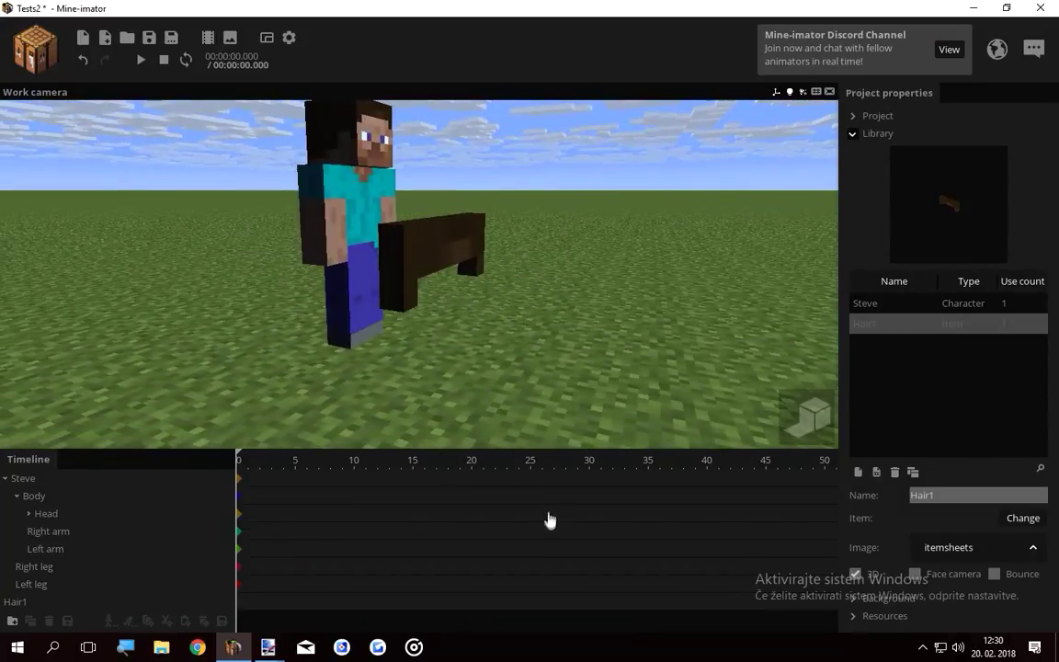
{"action": "left_click", "coordinate": [14, 607]}
{"action": "left_click_drag", "start_coordinate": [12, 610], "coordinate": [70, 512]}
{"action": "right_click_drag", "start_coordinate": [238, 358], "coordinate": [254, 348]}
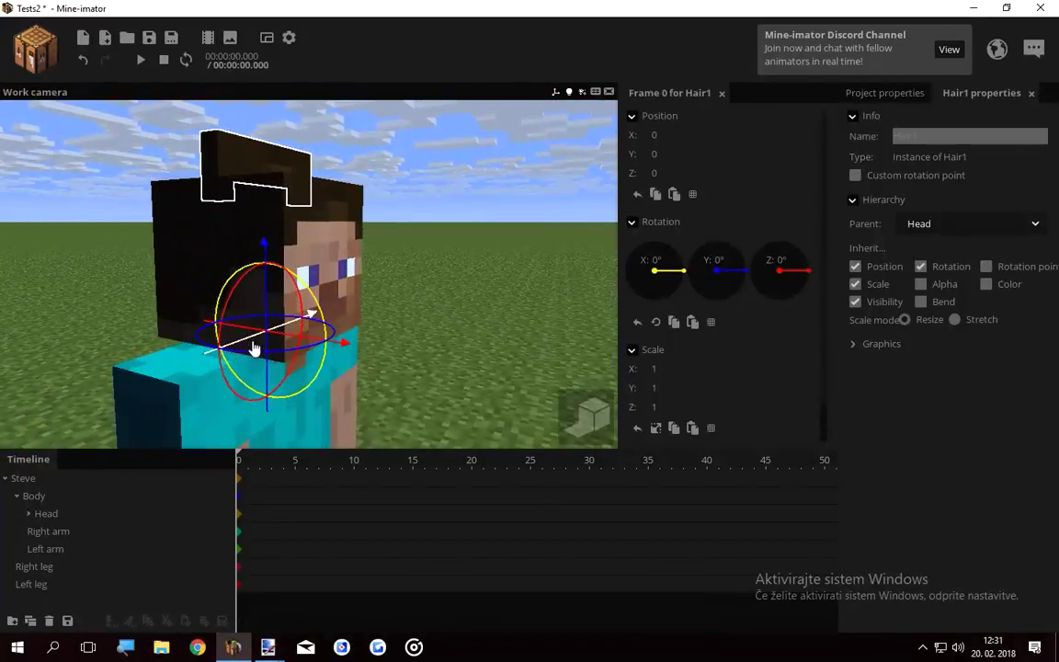
Move Hair1 over the painted hair at the front of the head, to about Y -2.04 and Z 3.80
{"action": "left_click_drag", "start_coordinate": [344, 338], "coordinate": [401, 356]}
{"action": "left_click_drag", "start_coordinate": [328, 280], "coordinate": [337, 341]}
{"action": "left_click_drag", "start_coordinate": [405, 401], "coordinate": [412, 402]}
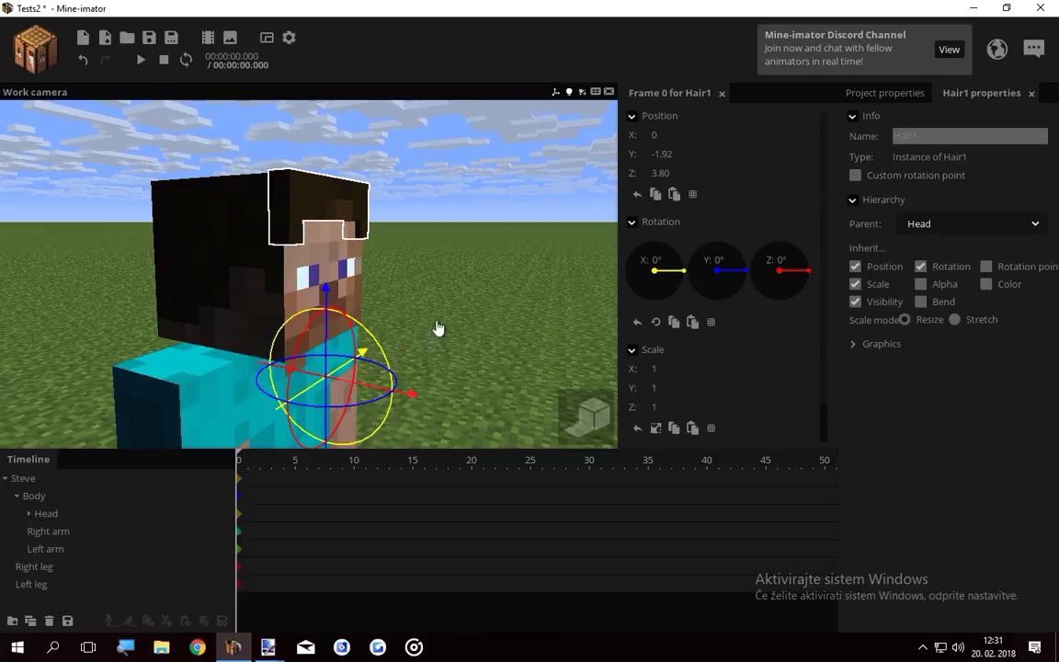
{"action": "left_click", "coordinate": [437, 329]}
{"action": "mouse_move", "coordinate": [438, 329]}
{"action": "left_mouse_down"}
{"action": "mouse_move", "coordinate": [346, 279]}
{"action": "mouse_move", "coordinate": [275, 294]}
{"action": "mouse_move", "coordinate": [299, 377]}
{"action": "mouse_move", "coordinate": [423, 354]}
{"action": "mouse_move", "coordinate": [437, 335]}
{"action": "left_mouse_up"}
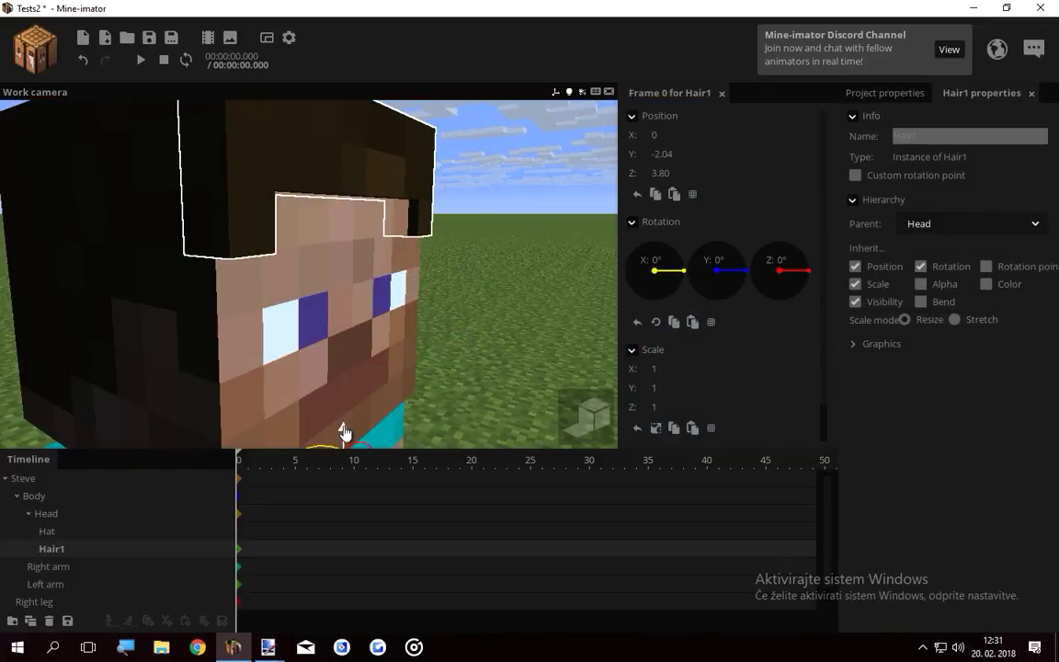
{"action": "left_click_drag", "start_coordinate": [368, 404], "coordinate": [331, 395]}
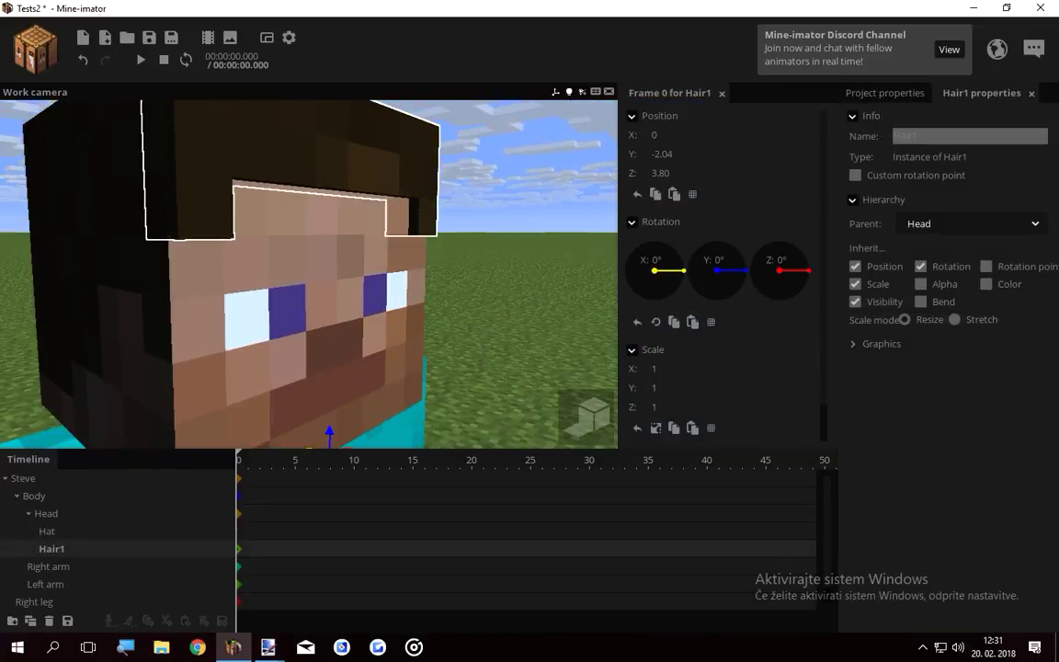
{"action": "scroll", "coordinate": [340, 395], "scroll_direction": "down", "scroll_amount": 4}
{"action": "left_click_drag", "start_coordinate": [514, 294], "coordinate": [552, 299]}
{"action": "left_click_drag", "start_coordinate": [419, 225], "coordinate": [415, 259]}
{"action": "scroll", "coordinate": [405, 237], "scroll_direction": "up", "scroll_amount": 4}
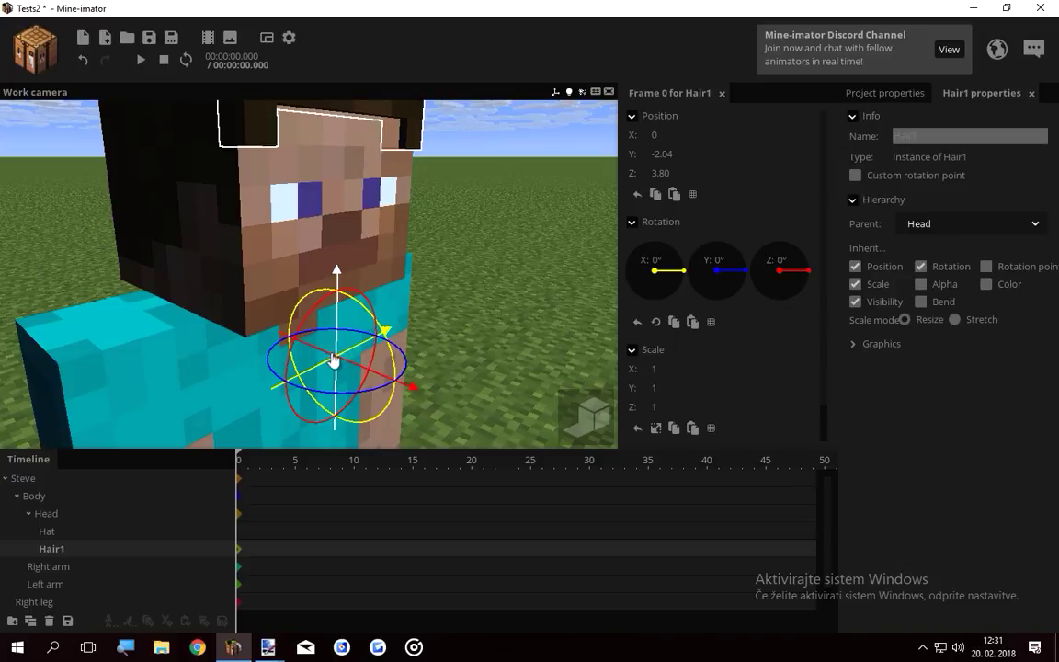
{"action": "left_click_drag", "start_coordinate": [365, 244], "coordinate": [365, 235]}
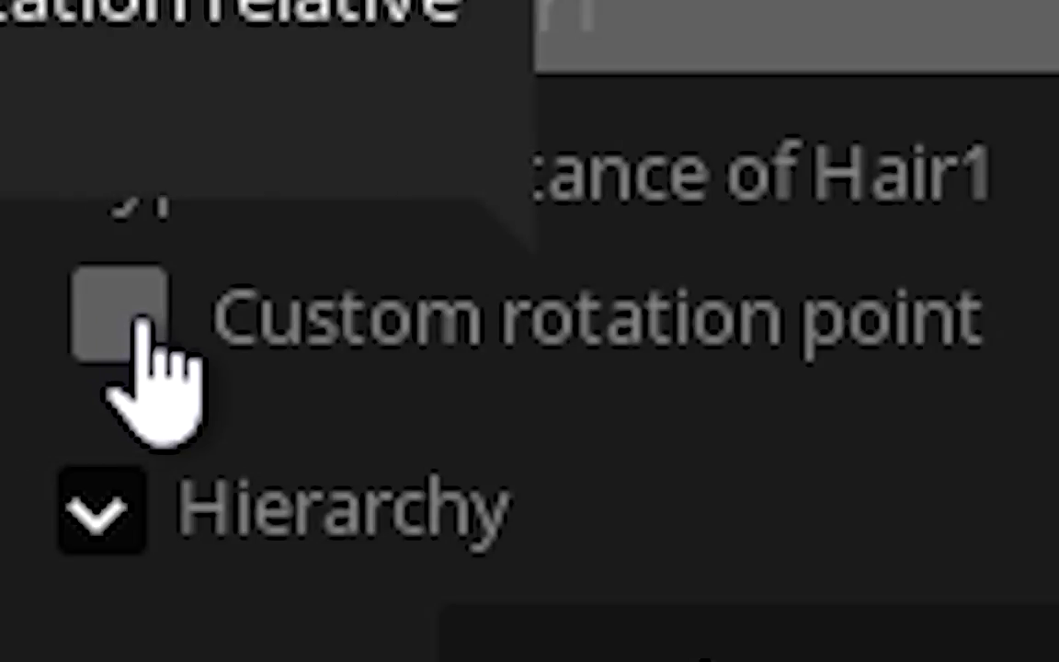
Enable a custom rotation point for Hair1 and set its Y value to 9
{"action": "left_click", "coordinate": [857, 177]}
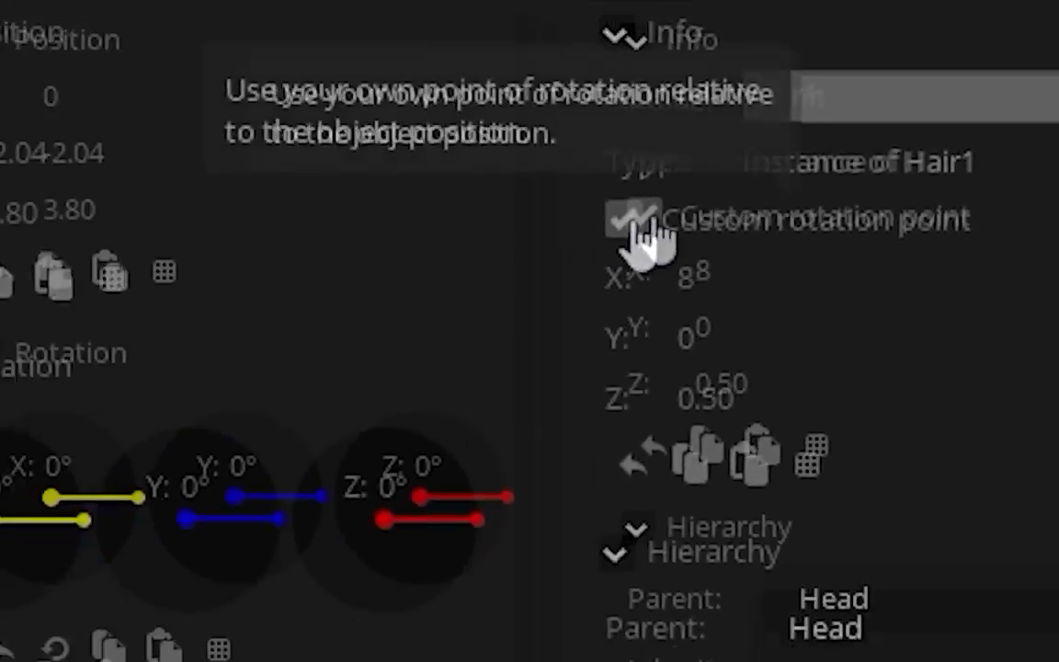
{"action": "left_click_drag", "start_coordinate": [879, 213], "coordinate": [1008, 209]}
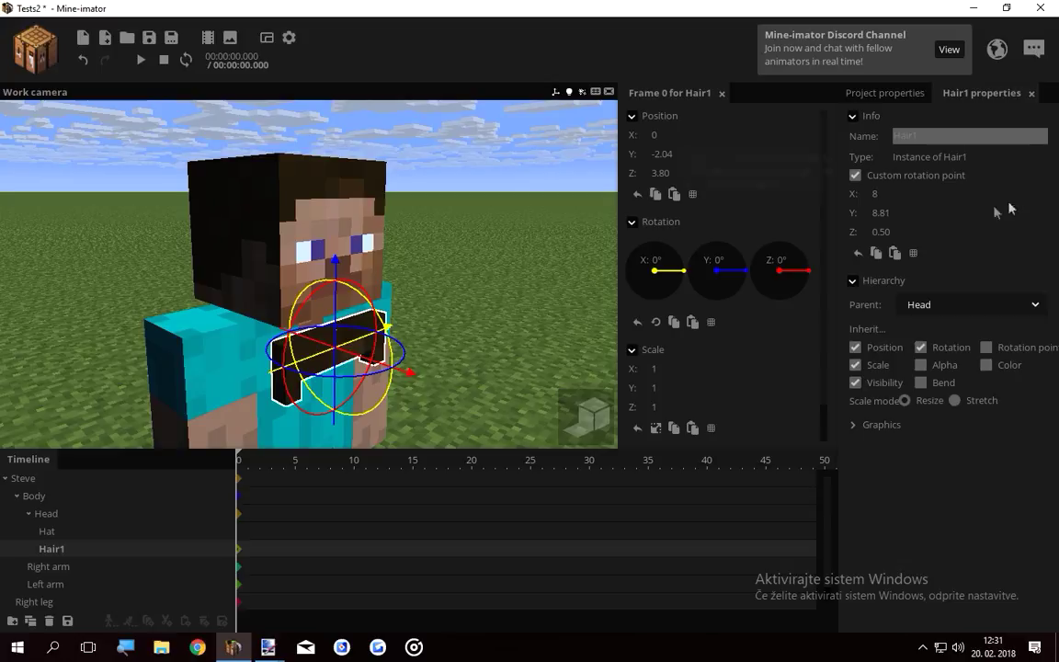
{"action": "left_click_drag", "start_coordinate": [492, 300], "coordinate": [386, 253]}
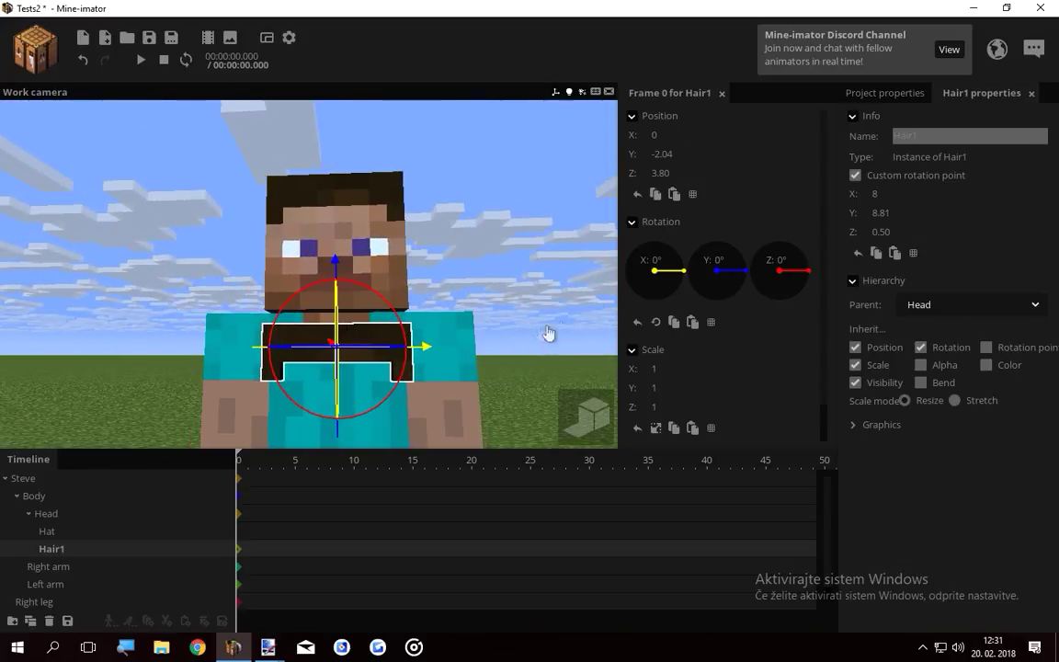
{"action": "right_click_drag", "start_coordinate": [549, 334], "coordinate": [545, 386]}
{"action": "key", "text": "w"}
{"action": "scroll", "coordinate": [309, 274], "scroll_direction": "up", "scroll_amount": 3}
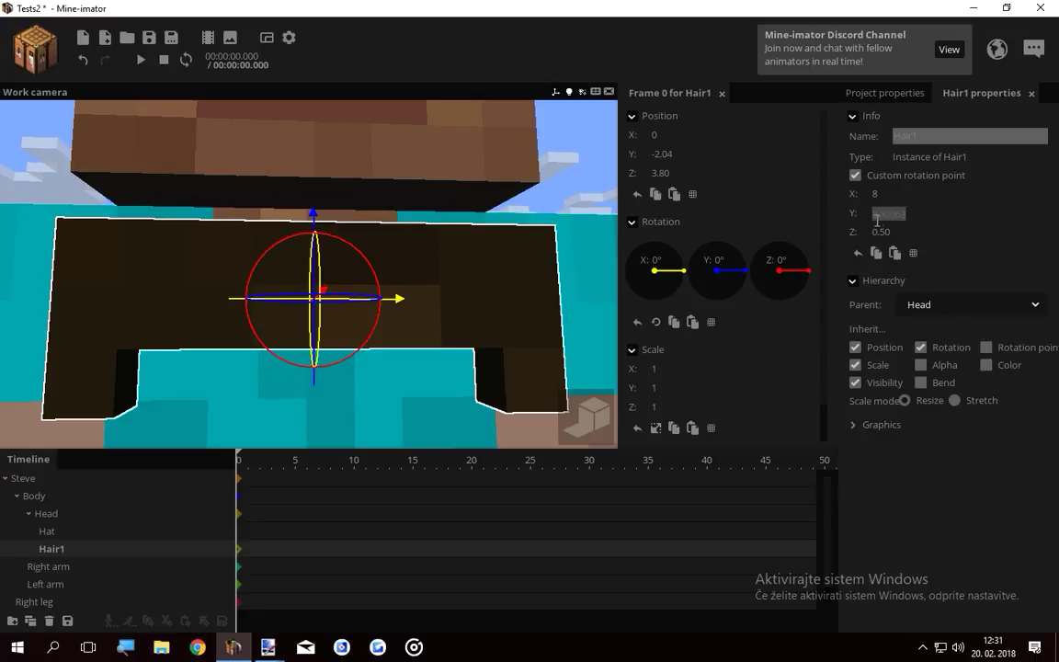
{"action": "type", "text": "9"}
{"action": "key", "text": "Return"}
Raise Hair1 back up to the hairline above the forehead, at about Z-level with the head top and position Y 6.93
{"action": "scroll", "coordinate": [449, 315], "scroll_direction": "down", "scroll_amount": 5}
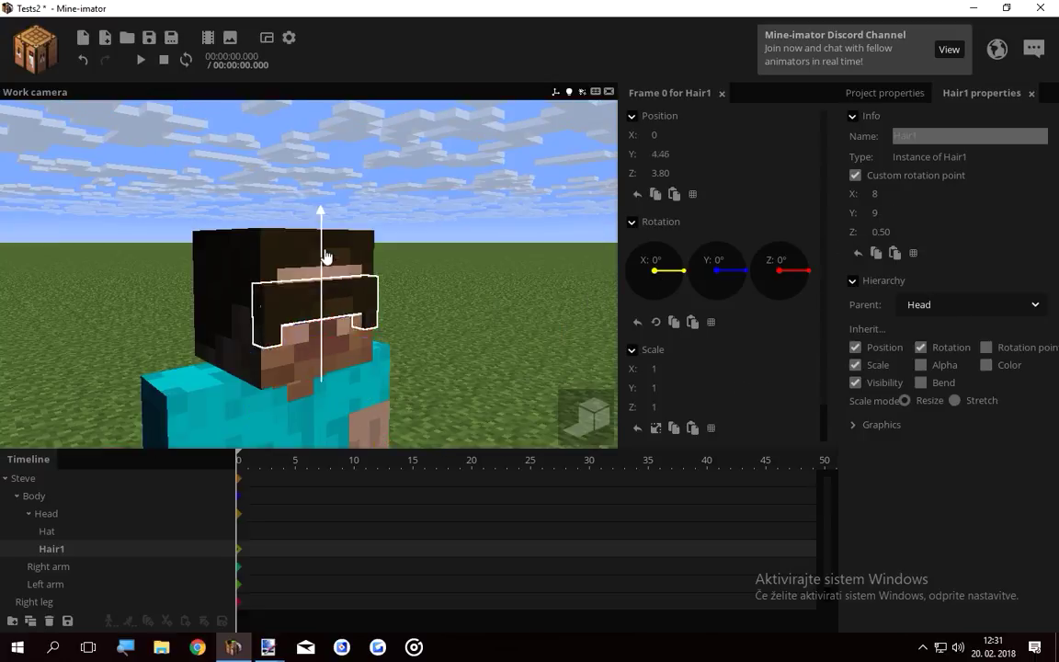
{"action": "left_click_drag", "start_coordinate": [326, 256], "coordinate": [354, 222]}
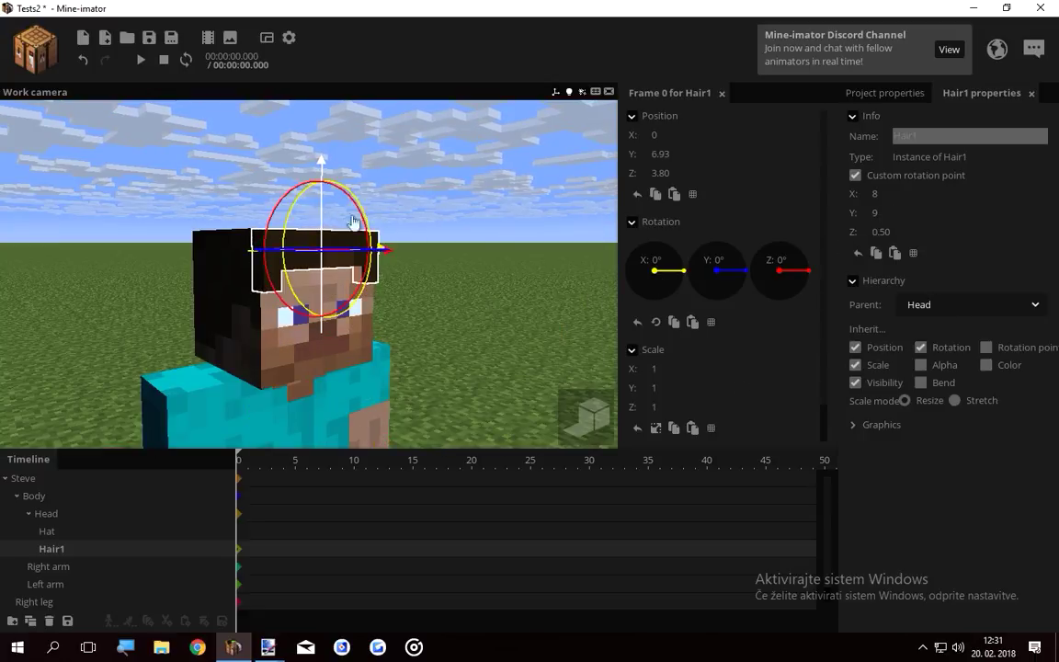
{"action": "left_click", "coordinate": [513, 250]}
{"action": "scroll", "coordinate": [513, 250], "scroll_direction": "up", "scroll_amount": 3}
{"action": "left_click_drag", "start_coordinate": [513, 250], "coordinate": [712, 215]}
{"action": "right_click_drag", "start_coordinate": [513, 250], "coordinate": [506, 257]}
Link Hair1's scale axes and set the uniform scale to 1.10
{"action": "left_click", "coordinate": [57, 547]}
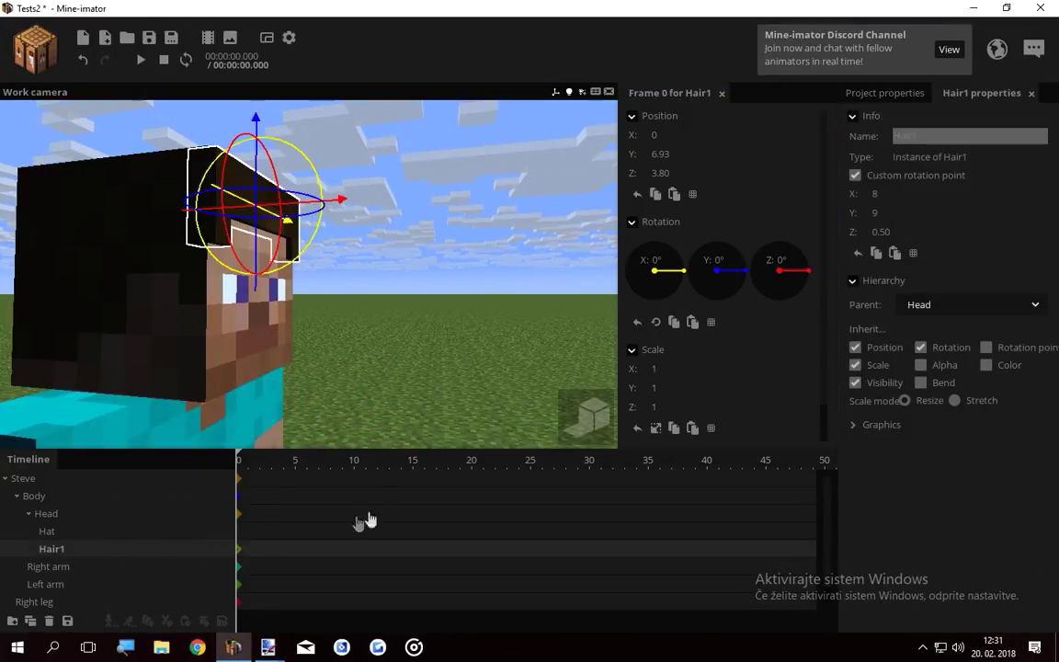
{"action": "left_click", "coordinate": [655, 428]}
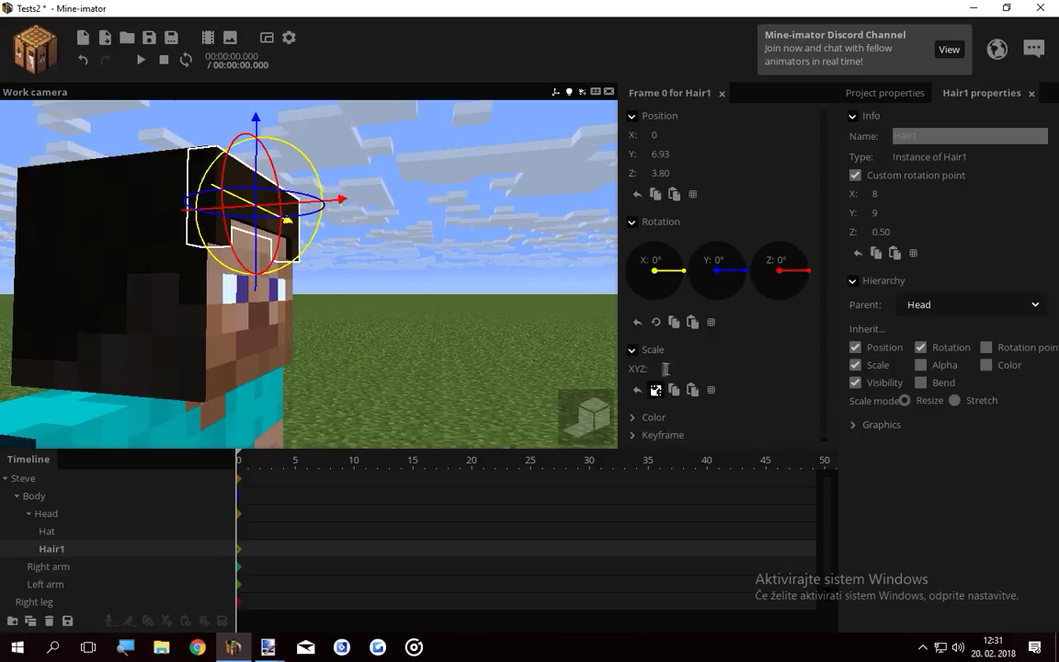
{"action": "left_click", "coordinate": [686, 371]}
{"action": "type", "text": "1."}
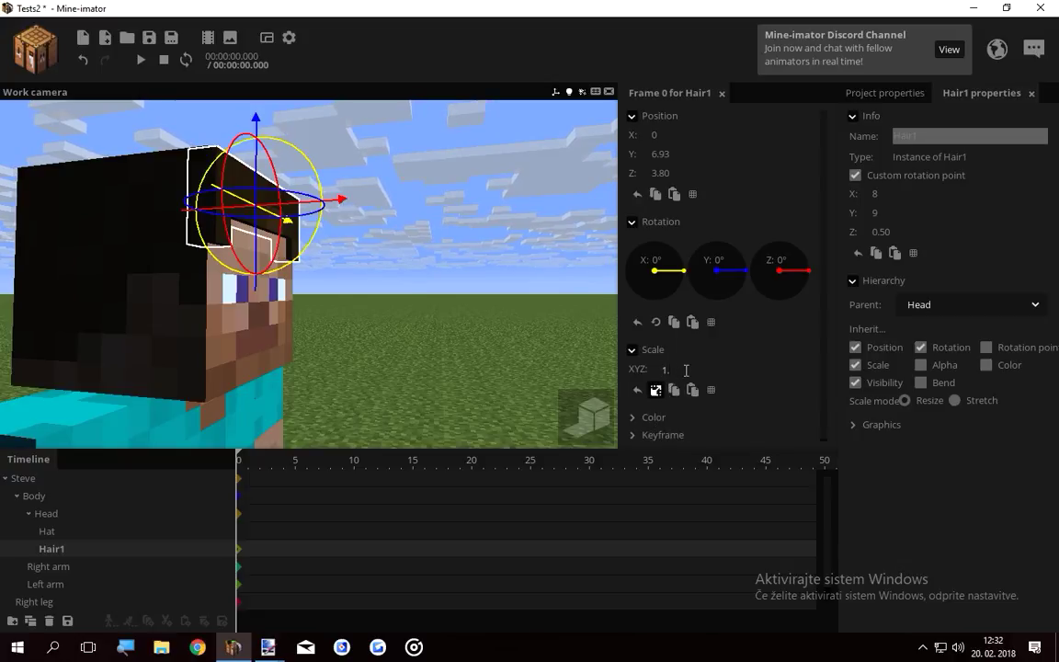
{"action": "type", "text": "1"}
{"action": "left_click_drag", "start_coordinate": [345, 305], "coordinate": [174, 353]}
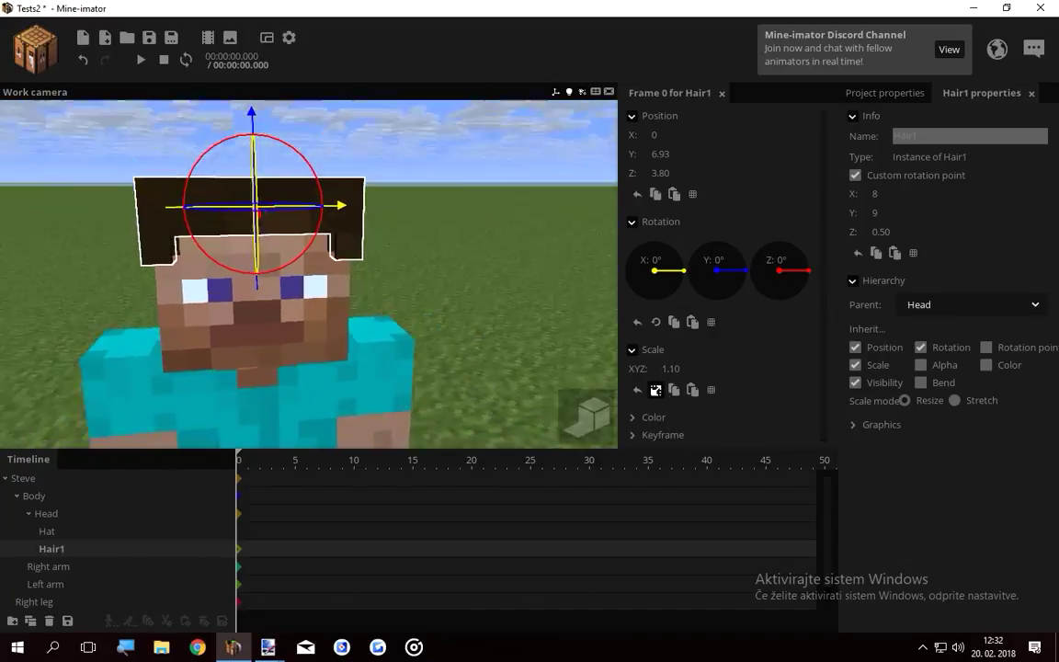
Raise Hair1 to about Y 7.14 and set its uniform scale to 1.06
{"action": "left_click_drag", "start_coordinate": [395, 308], "coordinate": [333, 321]}
{"action": "left_click_drag", "start_coordinate": [265, 297], "coordinate": [263, 291]}
{"action": "mouse_move", "coordinate": [317, 298]}
{"action": "left_mouse_down"}
{"action": "mouse_move", "coordinate": [505, 243]}
{"action": "mouse_move", "coordinate": [325, 318]}
{"action": "left_mouse_up"}
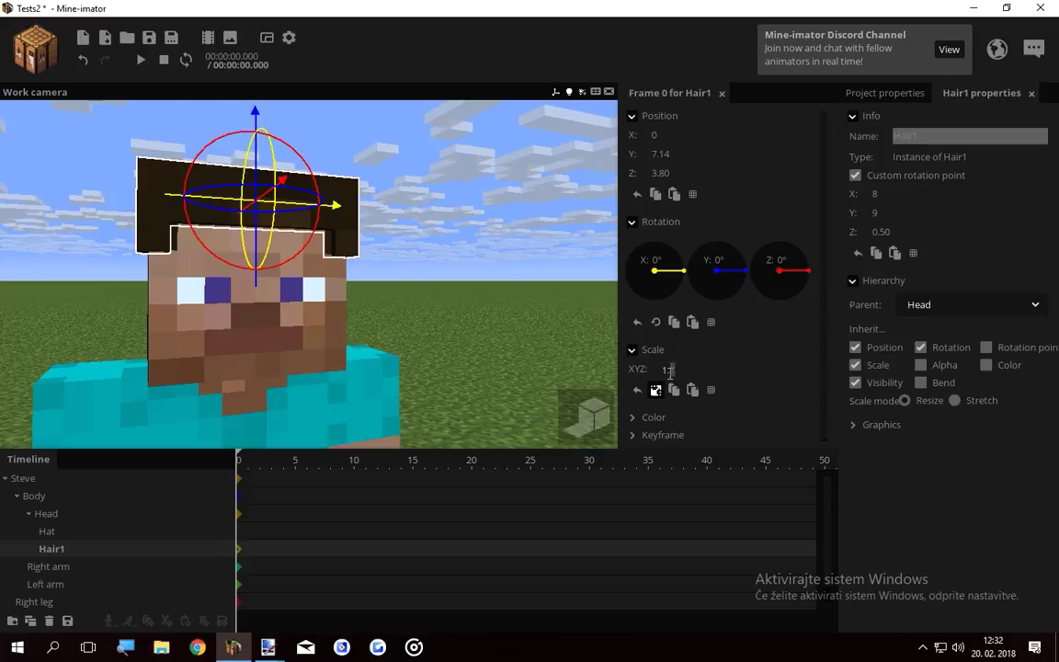
{"action": "type", "text": ".06"}
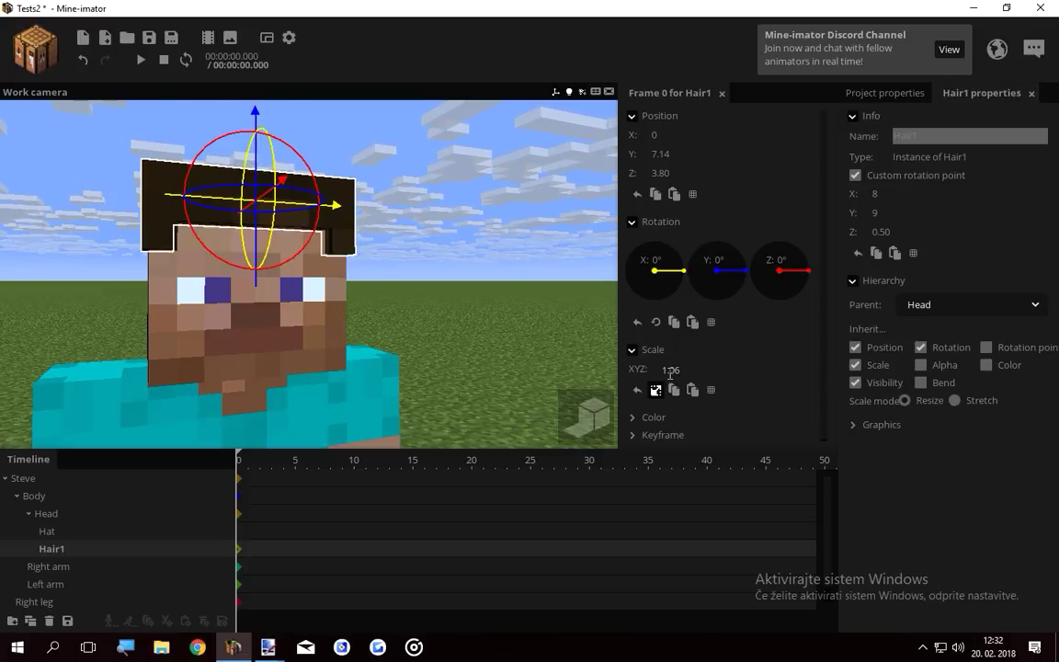
{"action": "right_click_drag", "start_coordinate": [416, 269], "coordinate": [348, 286]}
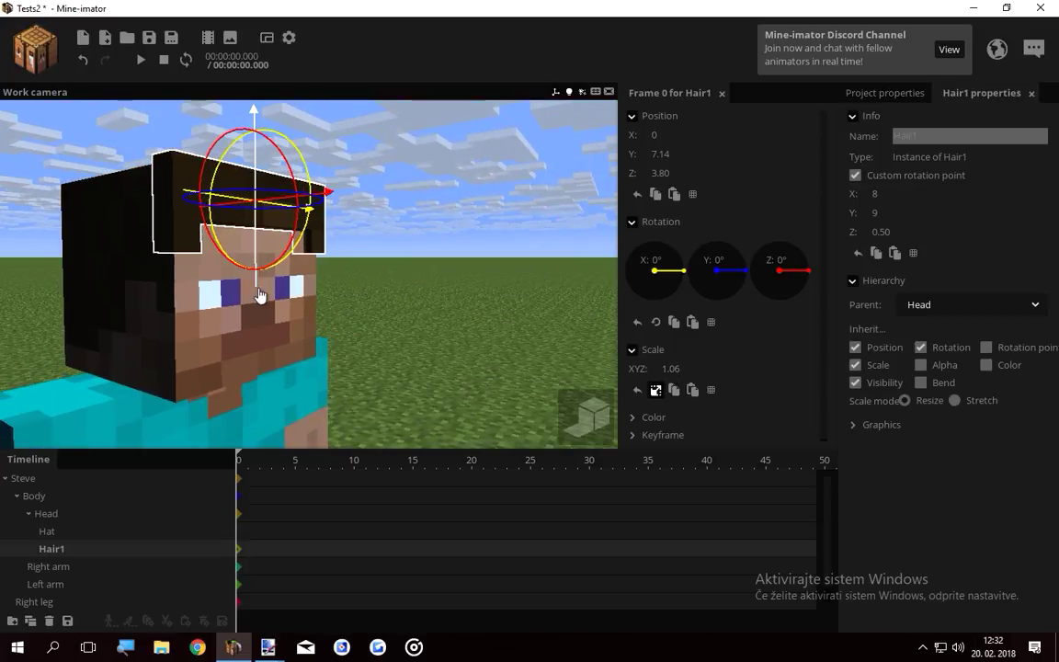
{"action": "left_click_drag", "start_coordinate": [260, 295], "coordinate": [260, 299]}
Deselect the hair and examine up close how the strip sits on the front of Steve's head
{"action": "left_click", "coordinate": [373, 291]}
{"action": "key", "text": "w"}
{"action": "mouse_move", "coordinate": [373, 290]}
{"action": "right_mouse_down"}
{"action": "mouse_move", "coordinate": [375, 267]}
{"action": "mouse_move", "coordinate": [376, 294]}
{"action": "mouse_move", "coordinate": [378, 271]}
{"action": "mouse_move", "coordinate": [381, 283]}
{"action": "right_mouse_up"}
{"action": "key", "text": "q"}
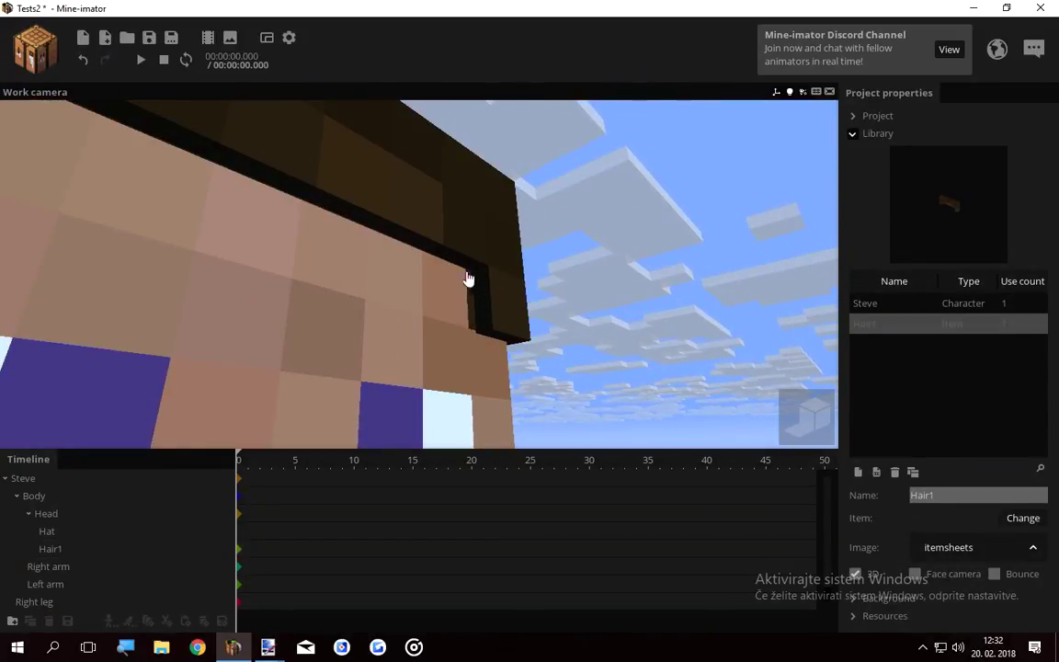
{"action": "key", "text": "s"}
{"action": "right_click_drag", "start_coordinate": [261, 208], "coordinate": [240, 180]}
{"action": "key", "text": "s"}
{"action": "right_click_drag", "start_coordinate": [340, 212], "coordinate": [341, 230]}
Save the project and minimize Mine-imator to return to the desktop
{"action": "left_click", "coordinate": [149, 38]}
{"action": "left_click", "coordinate": [972, 9]}
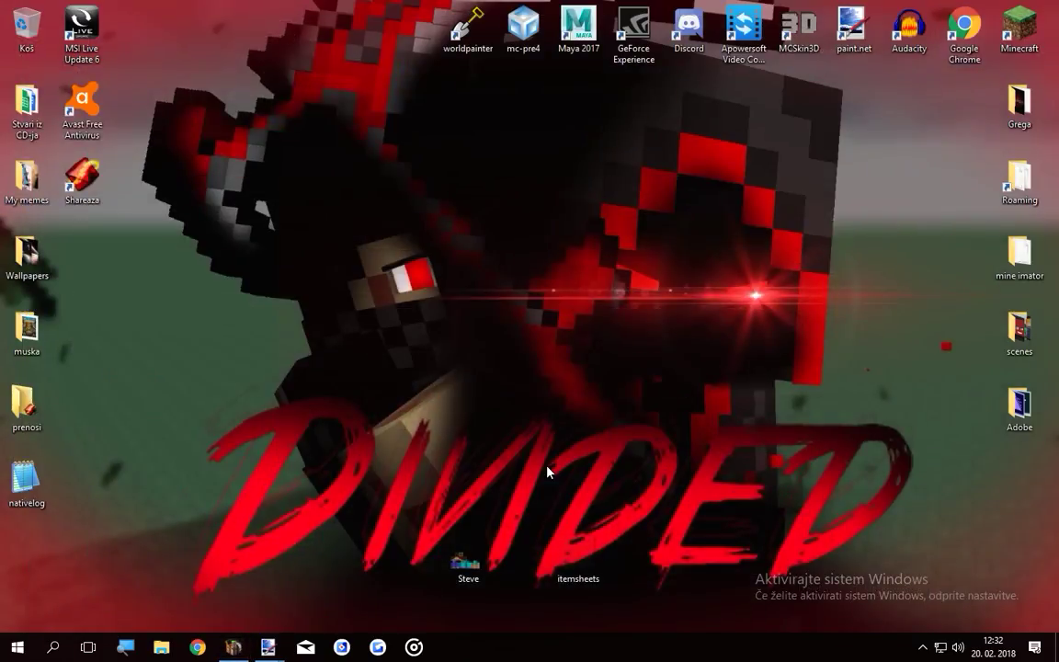
Open the Steve skin in paint.net and paint over the selected hair pixels on the forehead with a light skin tone sampled from the face
{"action": "double_click", "coordinate": [453, 559]}
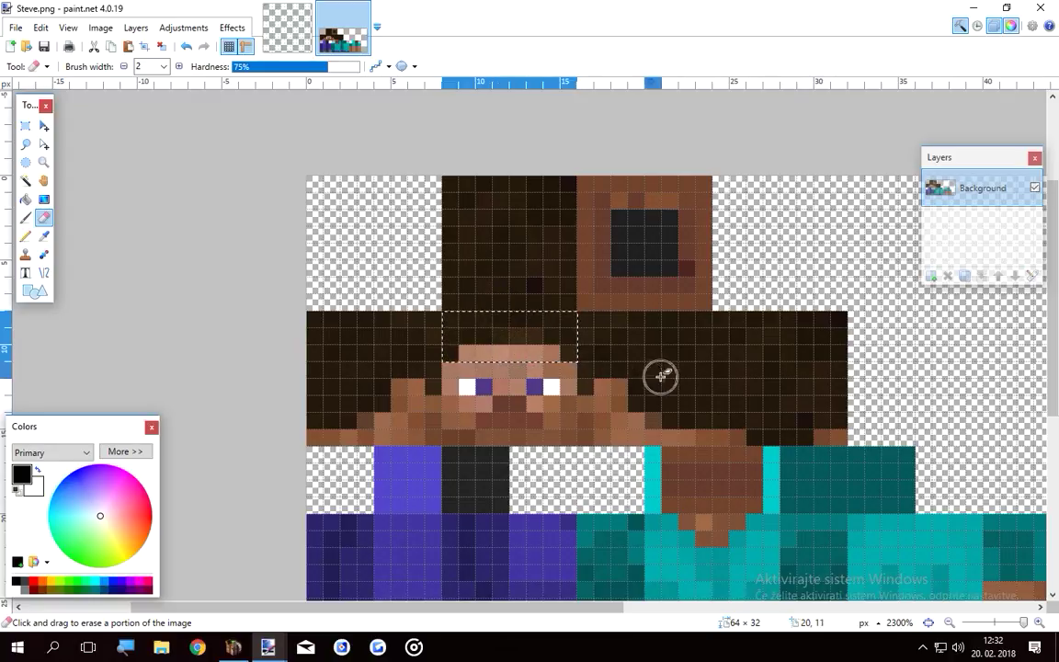
{"action": "scroll", "coordinate": [528, 344], "scroll_direction": "up", "scroll_amount": 2, "text": "ctrl"}
{"action": "key", "text": "k"}
{"action": "left_click", "coordinate": [487, 356]}
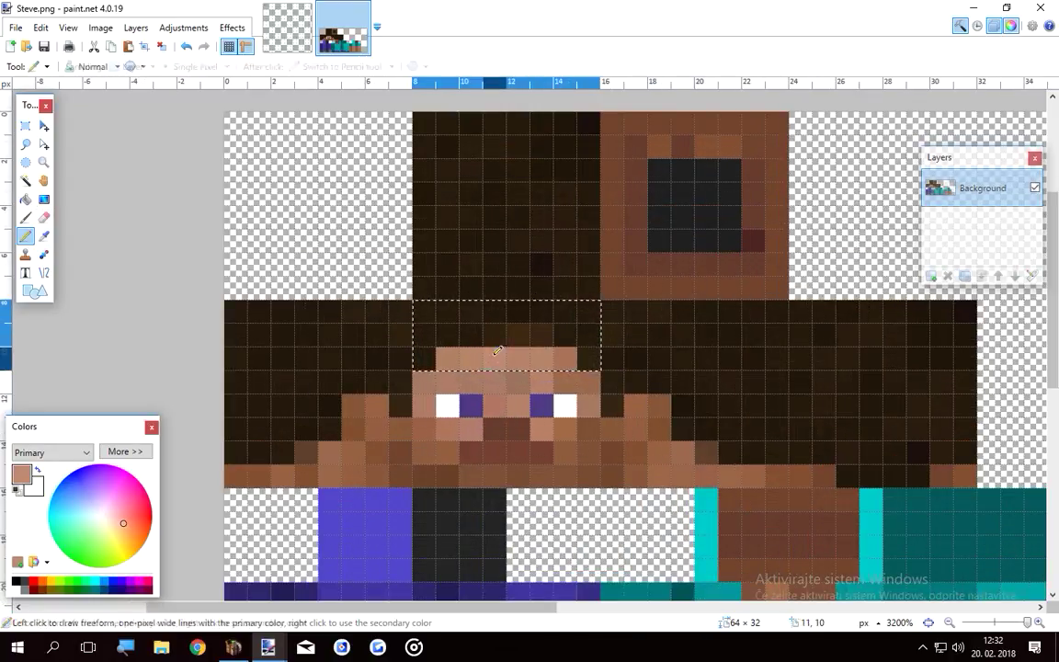
{"action": "key", "text": "p"}
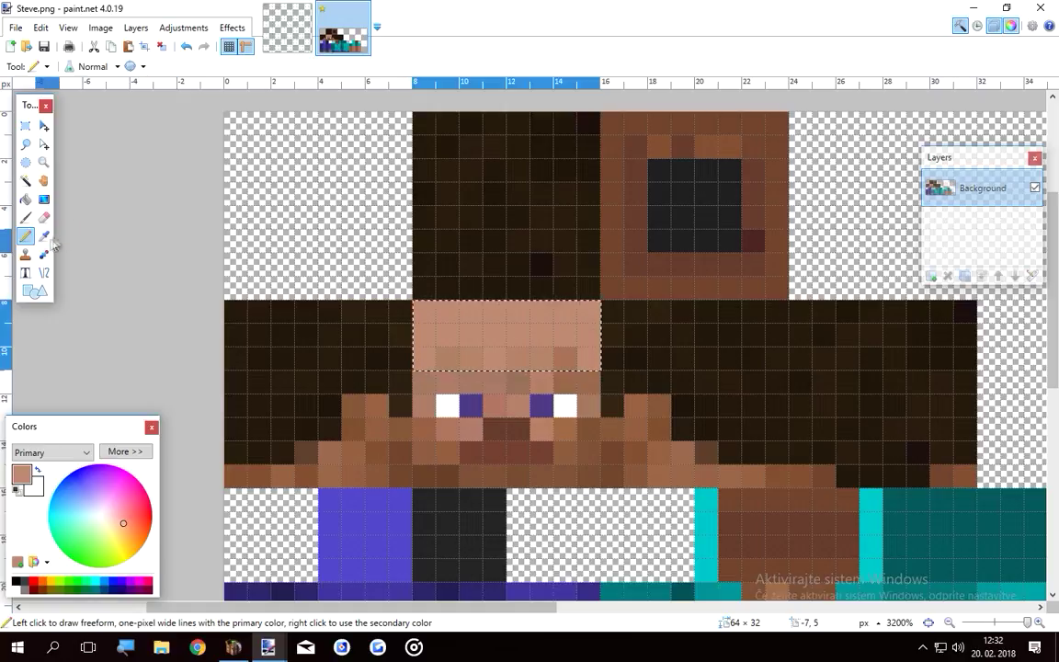
Vary the forehead by scattering pixels in several slightly darker skin tones sampled from the face
{"action": "key", "text": "k"}
{"action": "left_click", "coordinate": [562, 359]}
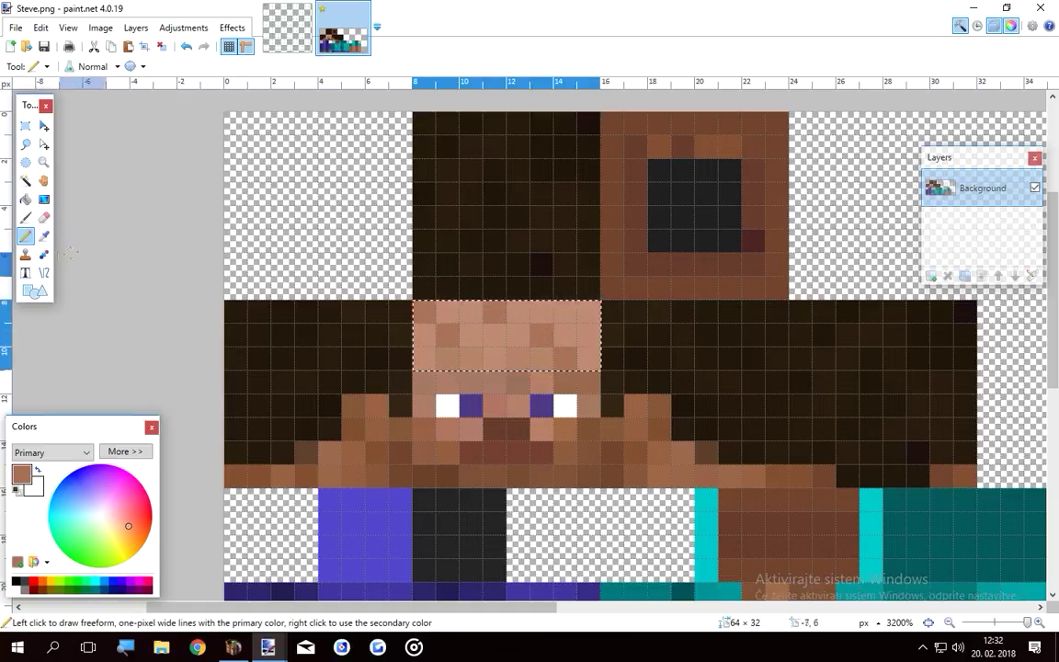
{"action": "key", "text": "k"}
{"action": "left_click", "coordinate": [448, 337]}
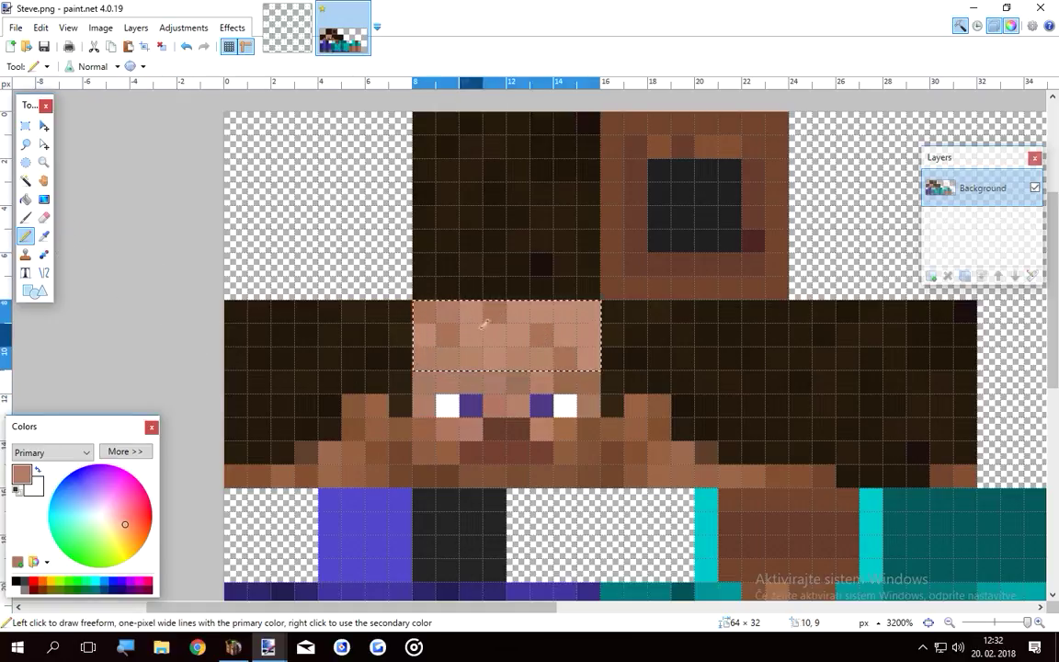
{"action": "key", "text": "k"}
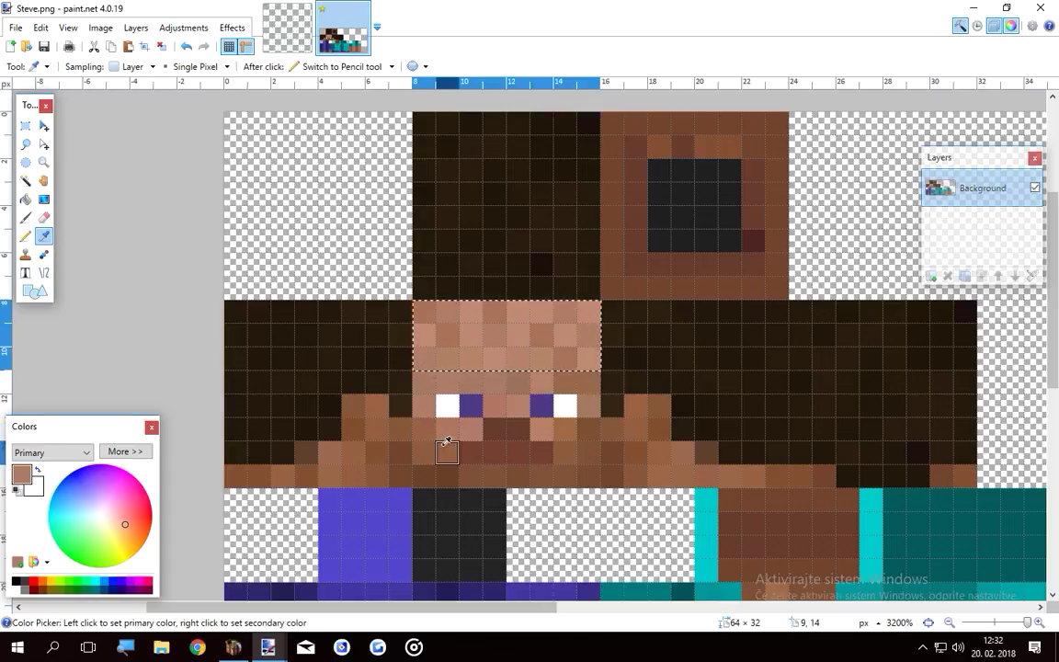
{"action": "left_click", "coordinate": [455, 421]}
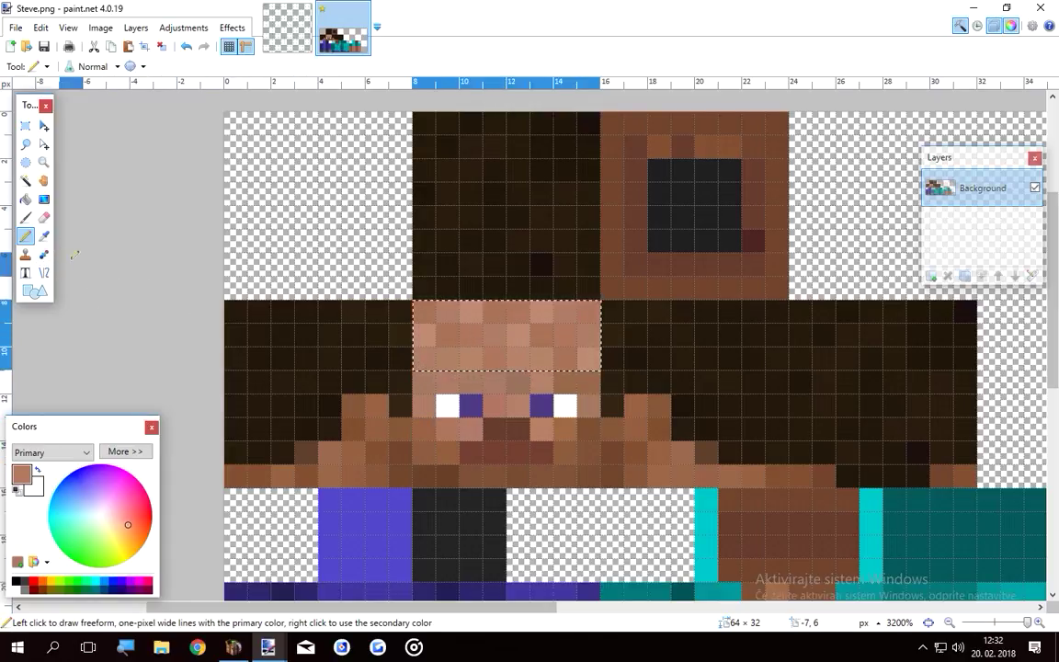
Darken the forehead's top row and side edges with brown tones sampled from the lower and outer face
{"action": "key", "text": "k"}
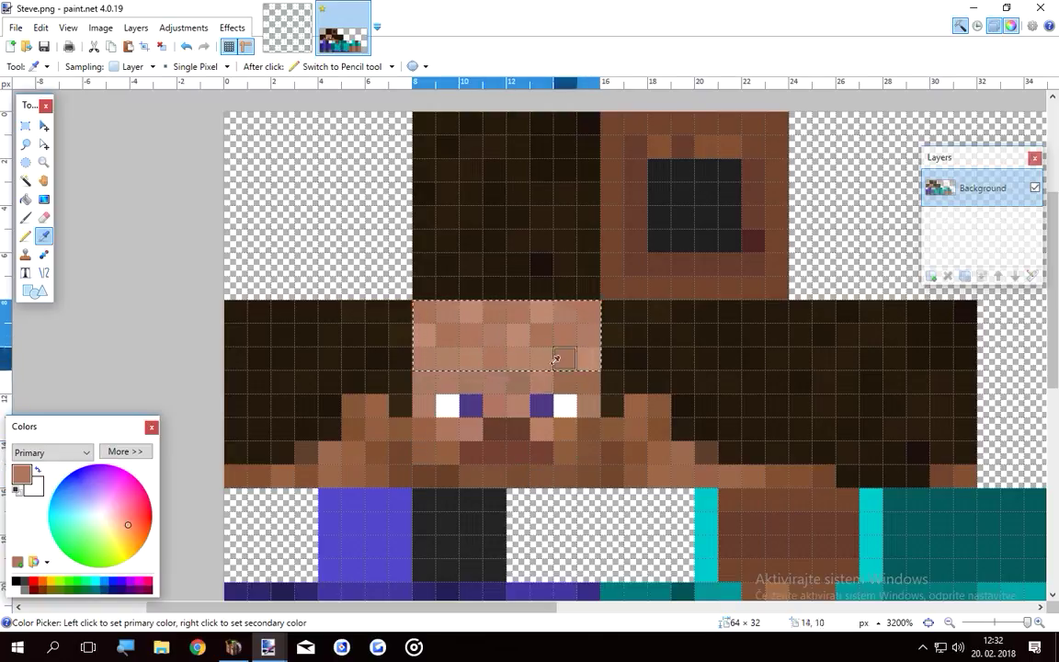
{"action": "left_click", "coordinate": [429, 453]}
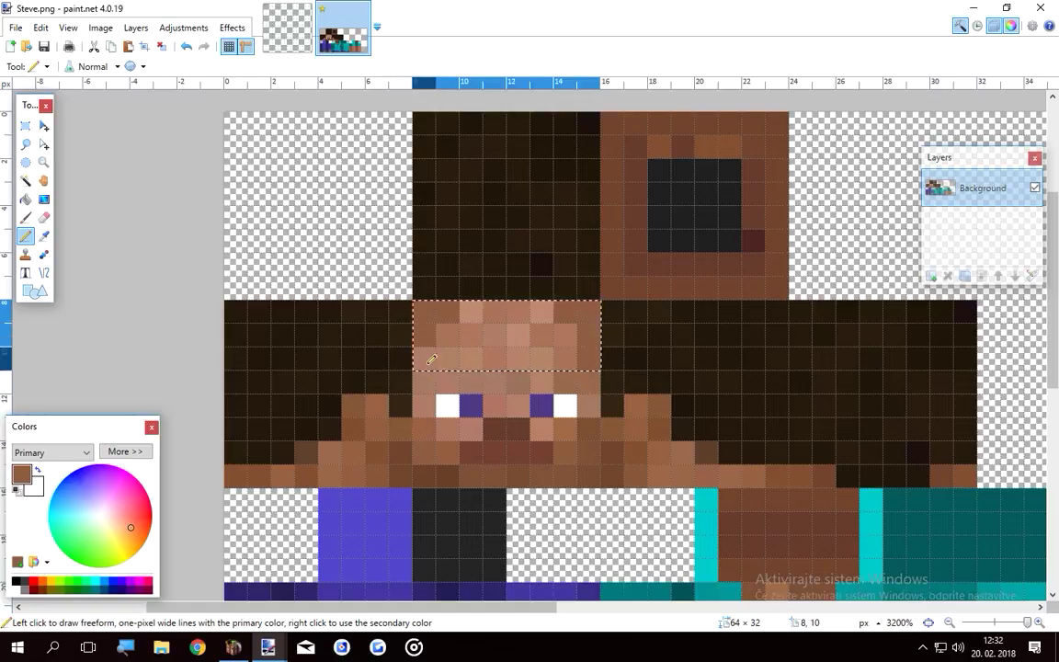
{"action": "left_click", "coordinate": [429, 362]}
{"action": "left_click", "coordinate": [44, 236]}
{"action": "left_click", "coordinate": [425, 393]}
{"action": "left_click", "coordinate": [426, 359]}
{"action": "left_click", "coordinate": [44, 236]}
{"action": "left_click", "coordinate": [425, 473]}
{"action": "mouse_move", "coordinate": [425, 311]}
{"action": "left_mouse_down"}
{"action": "mouse_move", "coordinate": [589, 313]}
{"action": "mouse_move", "coordinate": [588, 358]}
{"action": "left_mouse_up"}
Blend the inner forehead pixels using brown and pinkish skin tones sampled around the nose and cheeks
{"action": "left_click", "coordinate": [44, 236]}
{"action": "left_click", "coordinate": [426, 451]}
{"action": "left_click", "coordinate": [447, 334]}
{"action": "left_click", "coordinate": [44, 236]}
{"action": "left_click", "coordinate": [462, 435]}
{"action": "left_click_drag", "start_coordinate": [448, 334], "coordinate": [504, 362]}
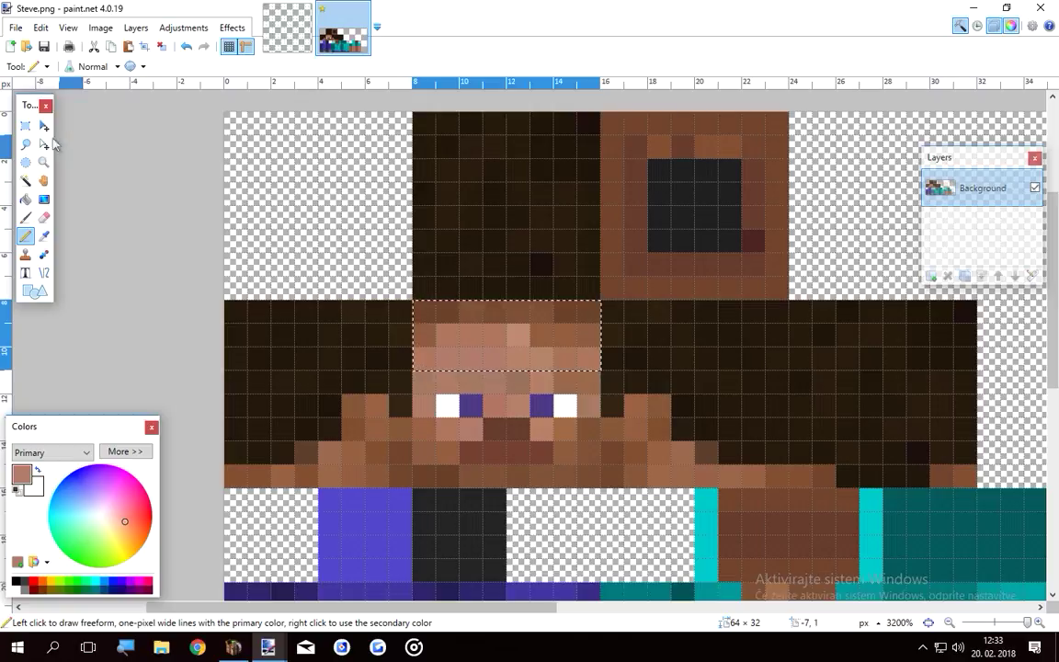
Copy the 8 × 7 pixel side of the head beside the face into the second cell of itemsheets.png, with its corner at 20, 4
{"action": "key", "text": "s"}
{"action": "key", "text": "ctrl+d"}
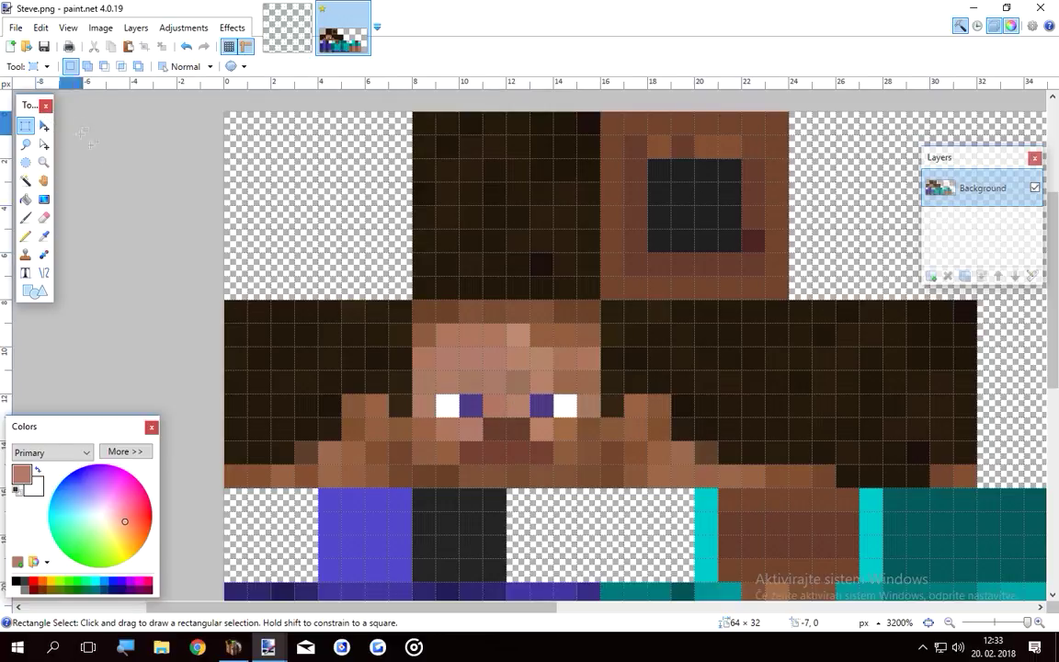
{"action": "left_click_drag", "start_coordinate": [233, 322], "coordinate": [411, 462]}
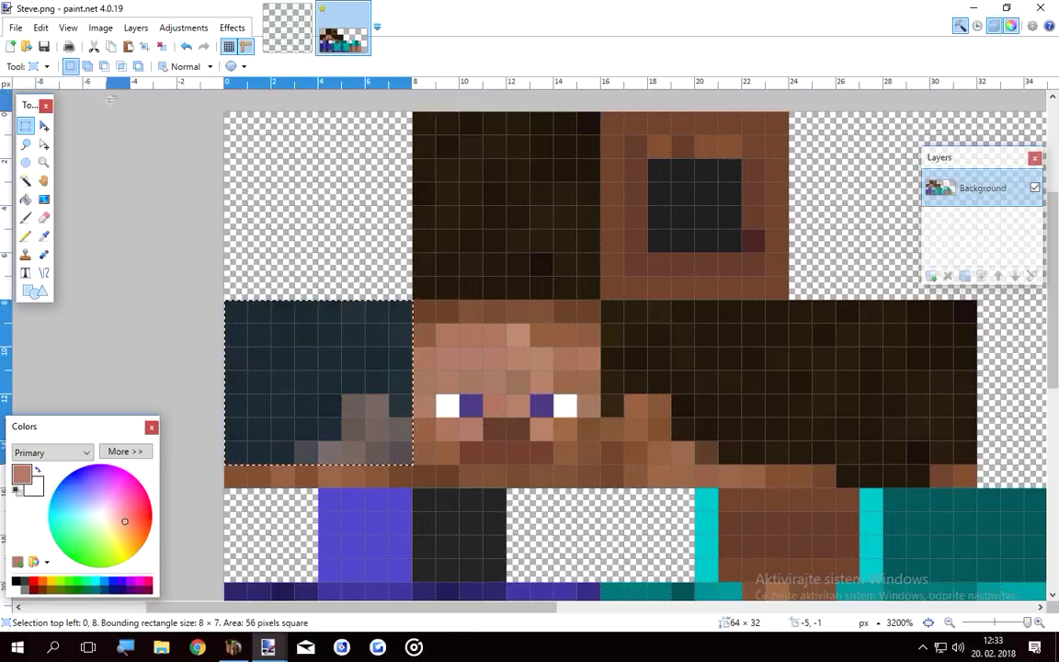
{"action": "left_click", "coordinate": [110, 46]}
{"action": "left_click", "coordinate": [287, 27]}
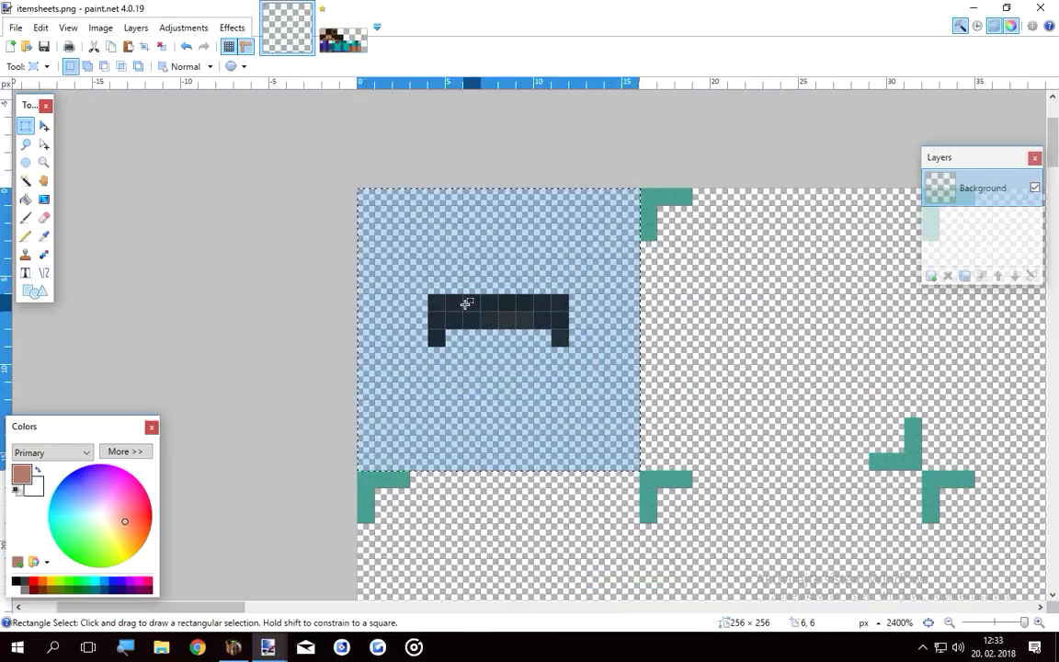
{"action": "scroll", "coordinate": [467, 304], "scroll_direction": "right", "scroll_amount": 3}
{"action": "left_click", "coordinate": [128, 46]}
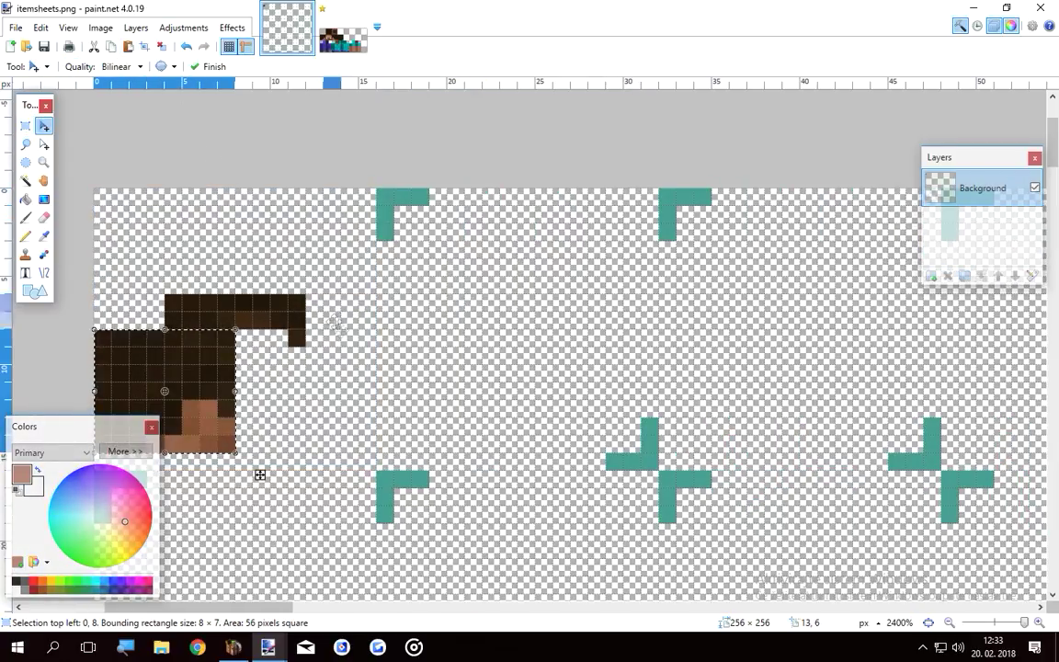
{"action": "left_click_drag", "start_coordinate": [260, 473], "coordinate": [613, 404]}
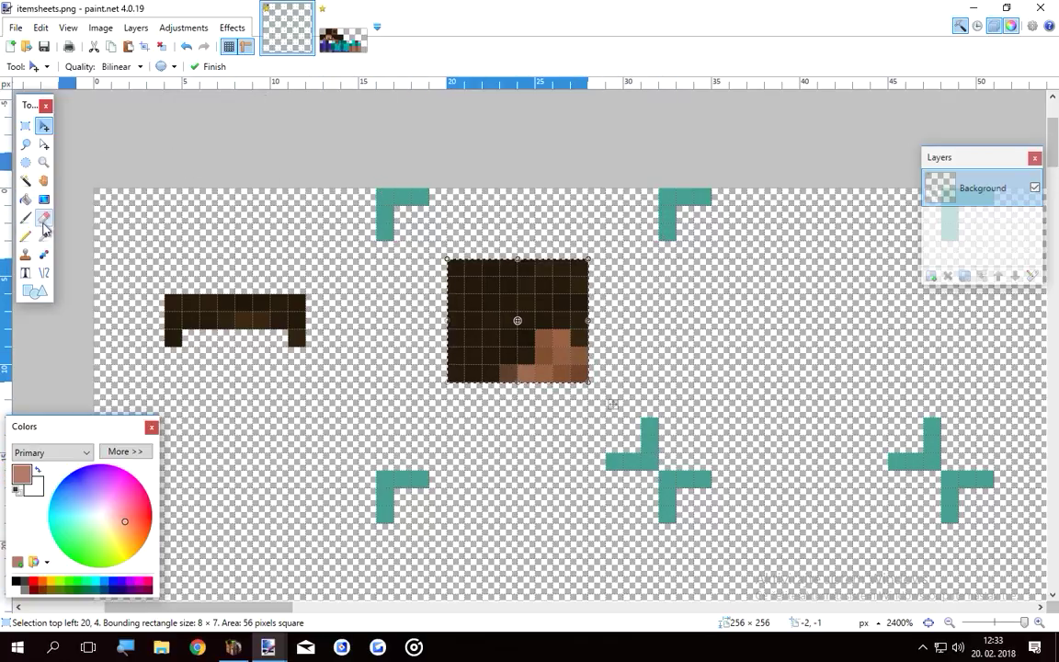
Erase the skin-coloured pixels from the pasted side piece so that only the hair shape remains
{"action": "left_click", "coordinate": [43, 217]}
{"action": "left_click", "coordinate": [342, 28]}
{"action": "key", "text": "ctrl+Tab"}
{"action": "key", "text": "ctrl+Tab"}
{"action": "key", "text": "ctrl+Tab"}
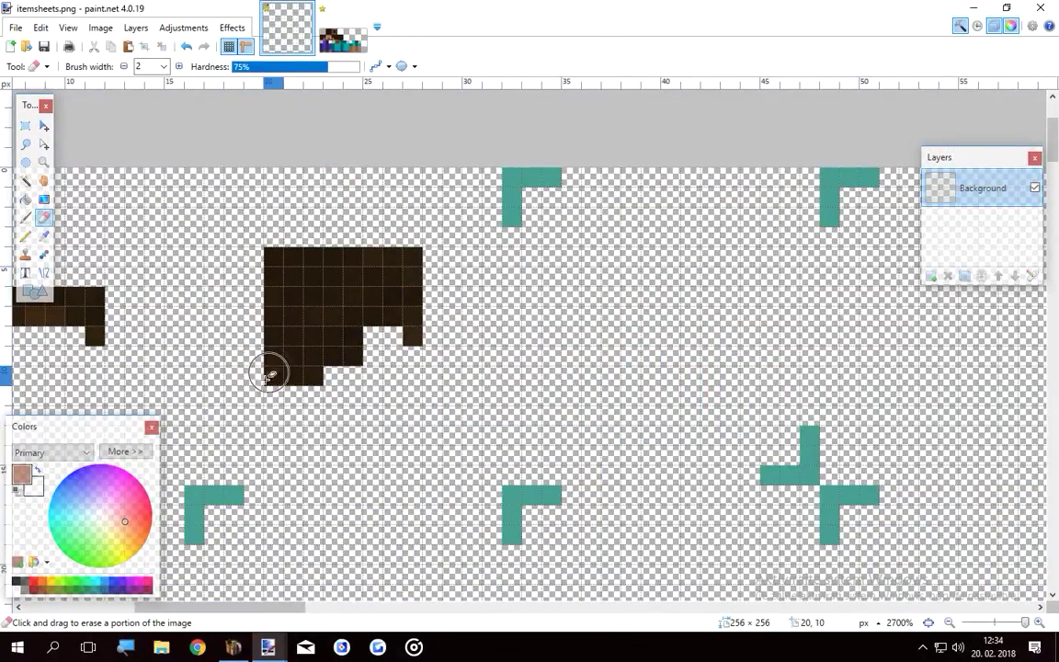
Copy the hair from the top and back of the head into the third and fourth item sheet cells, erasing the back piece's skin pixels
{"action": "left_click", "coordinate": [323, 41]}
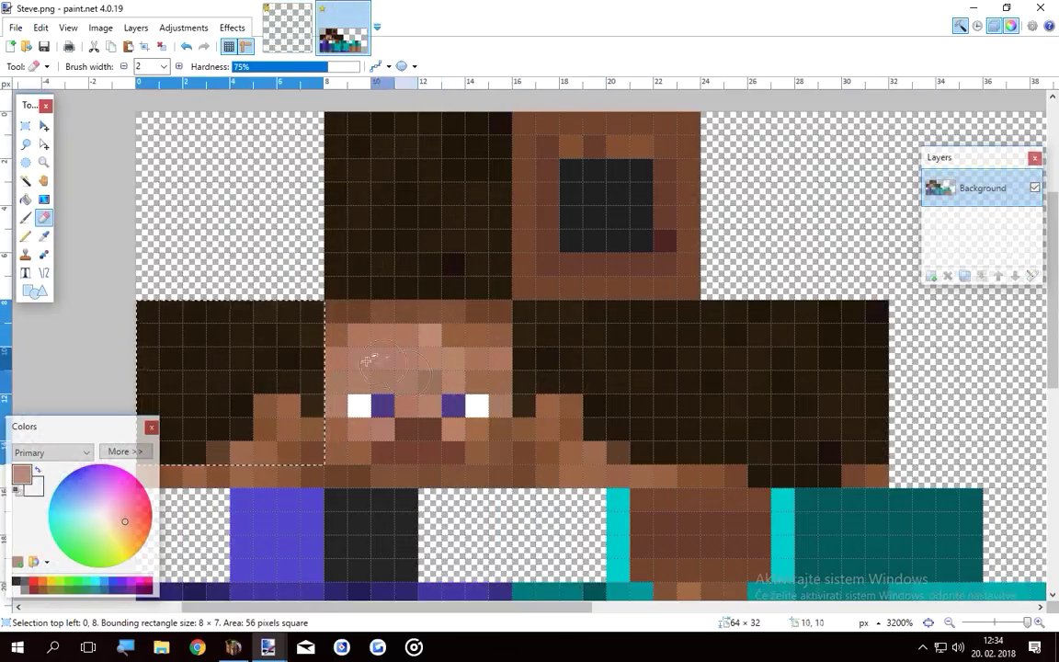
{"action": "left_click", "coordinate": [283, 38]}
{"action": "left_click", "coordinate": [343, 27]}
{"action": "left_click", "coordinate": [25, 126]}
{"action": "key", "text": "ctrl+c"}
{"action": "left_click", "coordinate": [287, 28]}
{"action": "key", "text": "ctrl+v"}
{"action": "left_click", "coordinate": [343, 27]}
{"action": "left_click", "coordinate": [287, 27]}
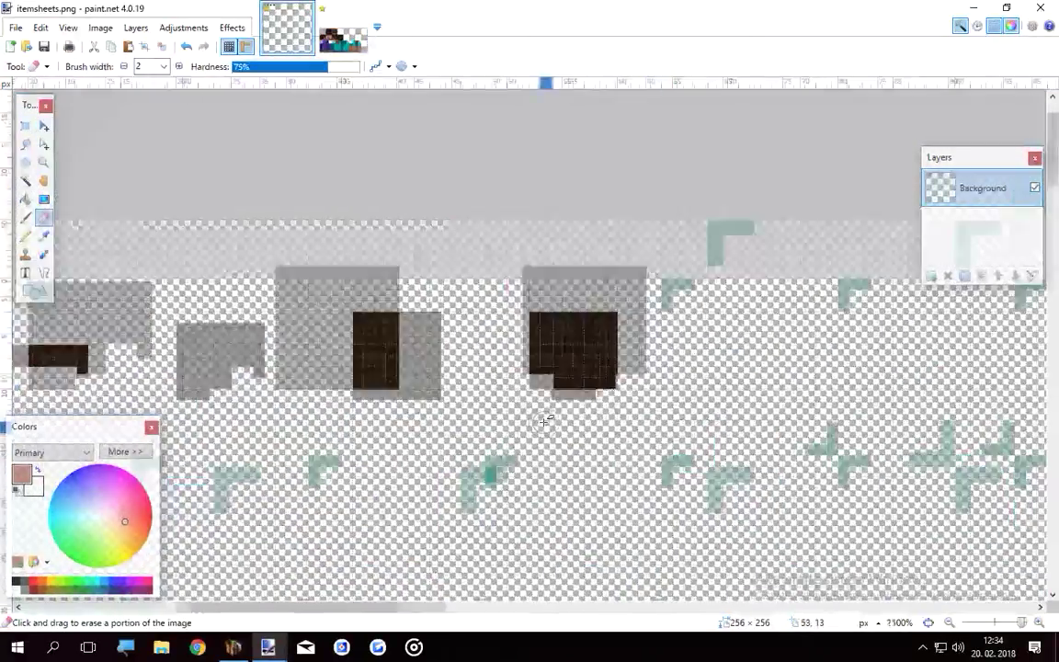
{"action": "scroll", "coordinate": [542, 420], "scroll_direction": "down", "scroll_amount": 3, "text": "ctrl"}
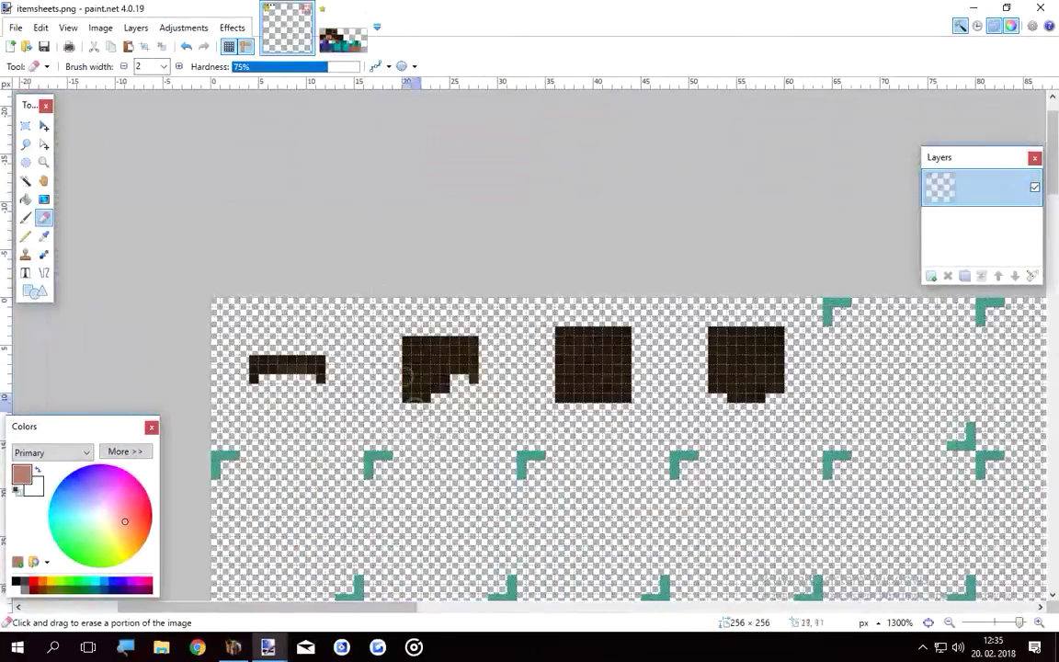
Paint over all remaining hair on the sides, top and back of Steve's head with a sampled brown skin tone
{"action": "left_click", "coordinate": [340, 41]}
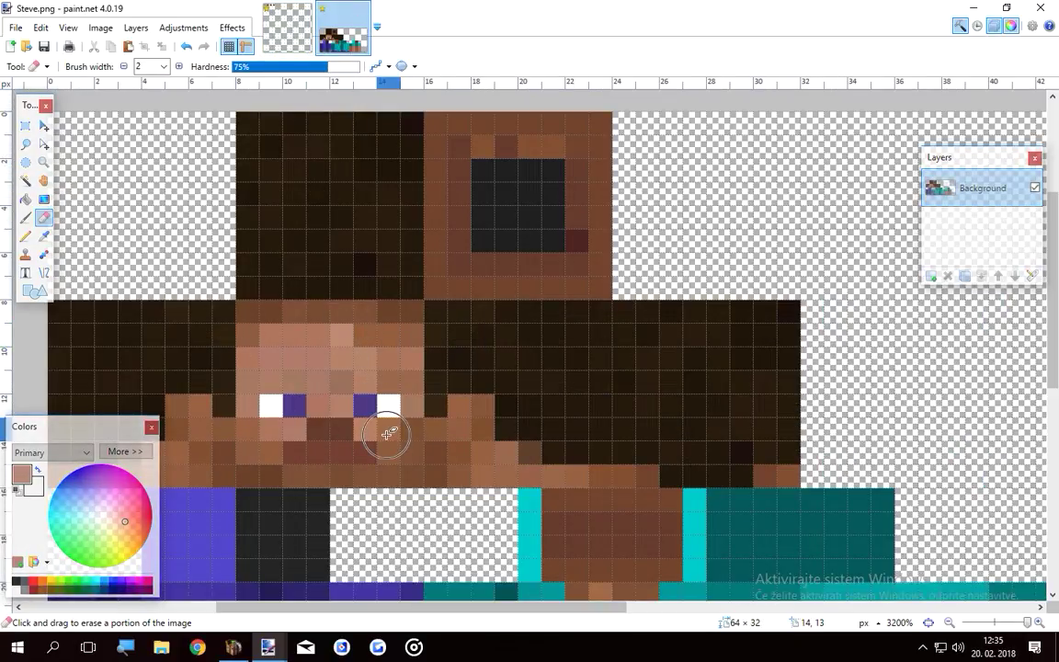
{"action": "scroll", "coordinate": [395, 436], "scroll_direction": "left", "scroll_amount": 1}
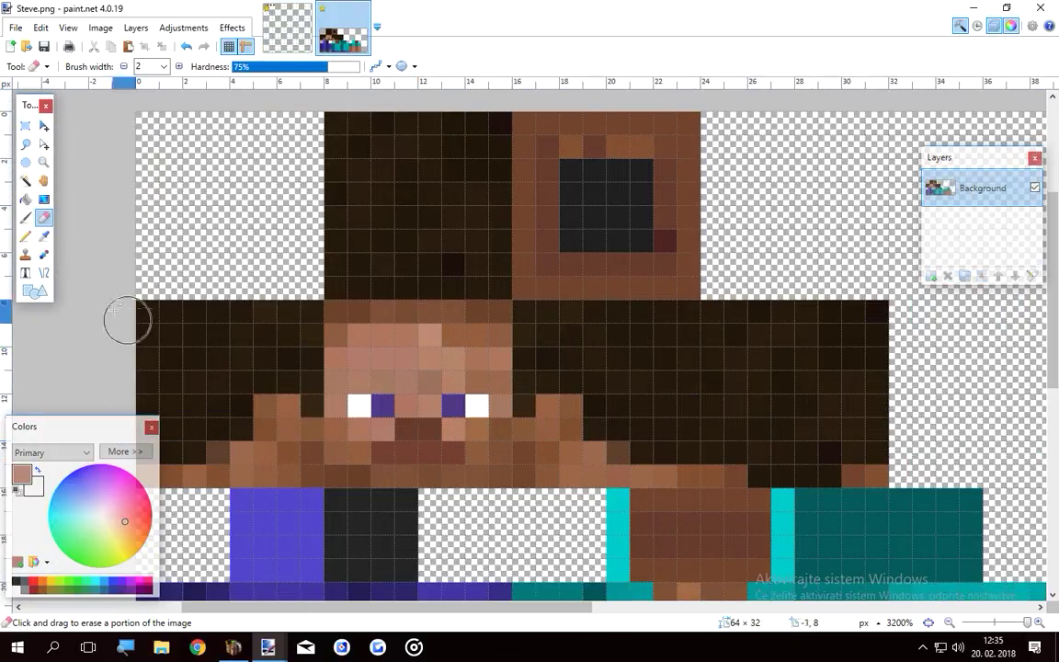
{"action": "left_click", "coordinate": [27, 238]}
{"action": "scroll", "coordinate": [347, 456], "scroll_direction": "left", "scroll_amount": 2}
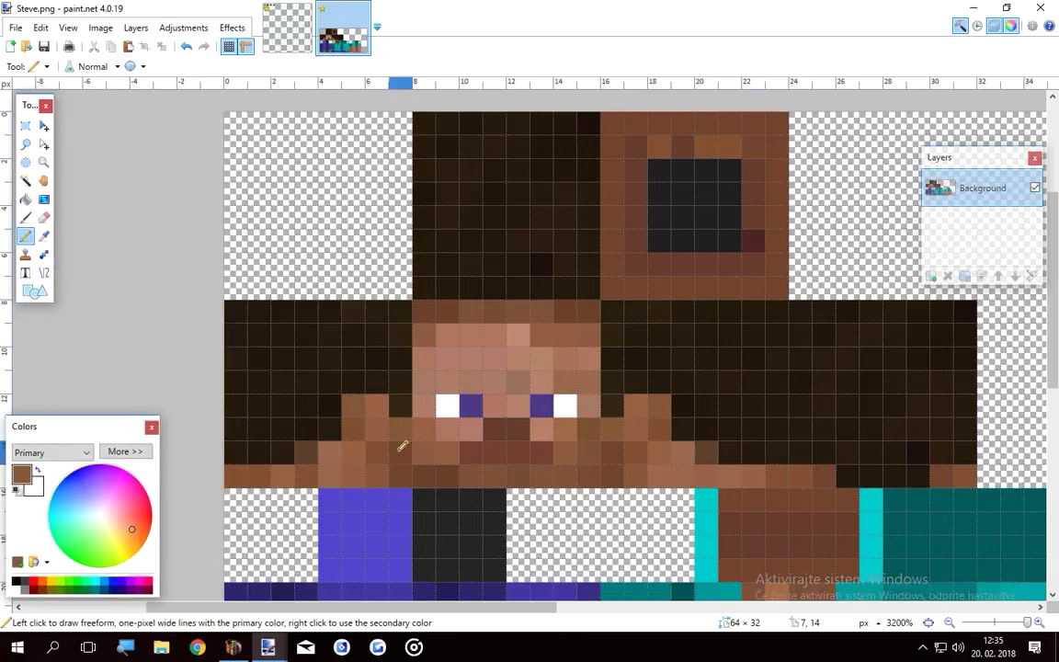
{"action": "mouse_move", "coordinate": [259, 453]}
{"action": "left_mouse_down"}
{"action": "mouse_move", "coordinate": [236, 450]}
{"action": "mouse_move", "coordinate": [305, 433]}
{"action": "mouse_move", "coordinate": [304, 349]}
{"action": "mouse_move", "coordinate": [363, 335]}
{"action": "mouse_move", "coordinate": [373, 299]}
{"action": "mouse_move", "coordinate": [588, 285]}
{"action": "mouse_move", "coordinate": [579, 129]}
{"action": "left_mouse_up"}
{"action": "scroll", "coordinate": [514, 230], "scroll_direction": "down", "scroll_amount": 2, "text": "shift"}
{"action": "mouse_move", "coordinate": [434, 312]}
{"action": "left_mouse_down"}
{"action": "mouse_move", "coordinate": [431, 371]}
{"action": "mouse_move", "coordinate": [775, 448]}
{"action": "mouse_move", "coordinate": [661, 367]}
{"action": "left_mouse_up"}
{"action": "scroll", "coordinate": [551, 421], "scroll_direction": "down", "scroll_amount": 1, "text": "ctrl"}
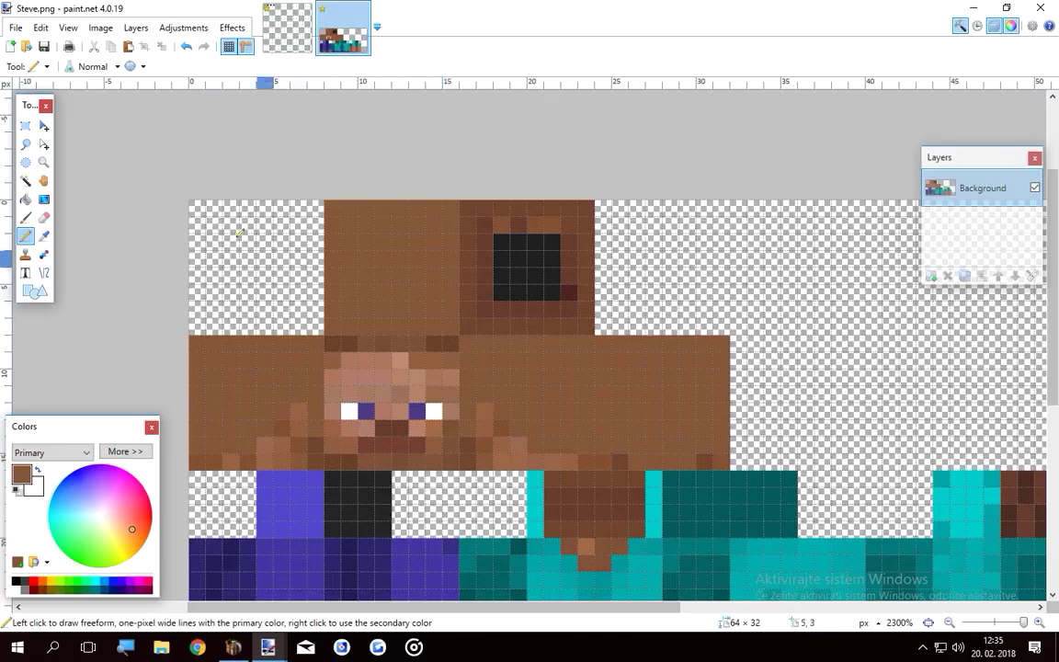
Save the item sheet and save the bald skin as a separate PNG named "Steve dude", placed beside the Steve file on the desktop
{"action": "left_click", "coordinate": [287, 28]}
{"action": "left_click", "coordinate": [44, 46]}
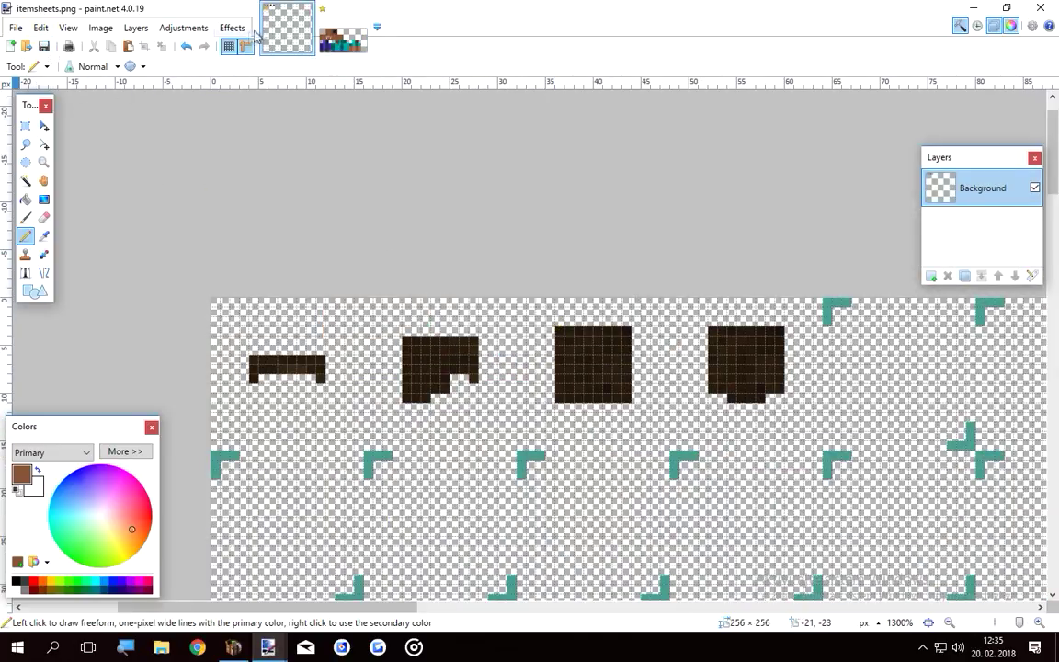
{"action": "left_click", "coordinate": [343, 39]}
{"action": "left_click", "coordinate": [15, 28]}
{"action": "left_click", "coordinate": [69, 145]}
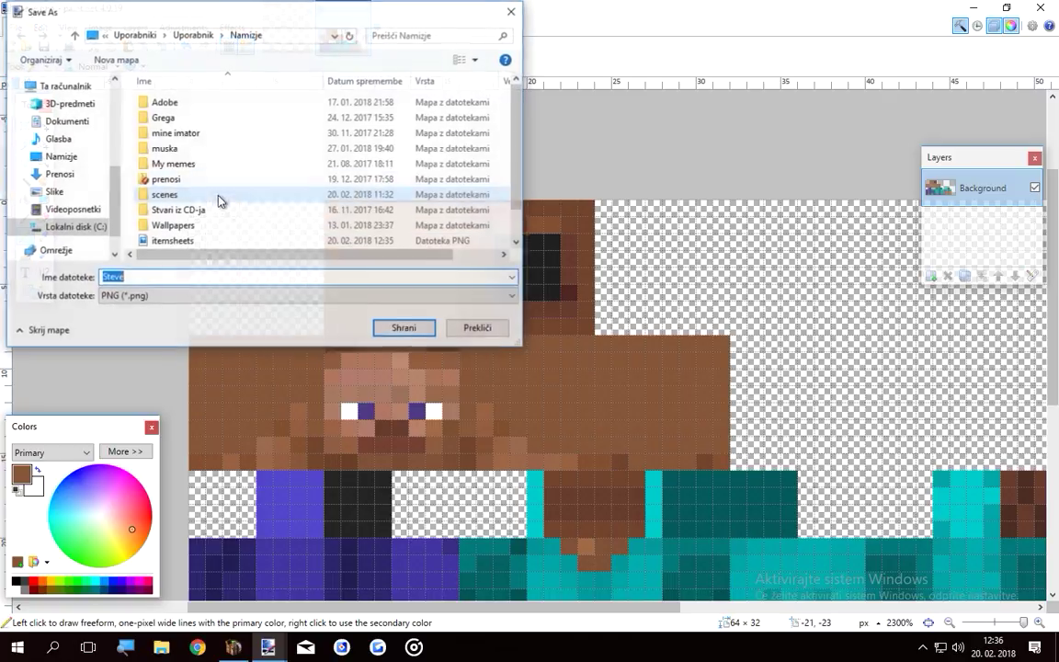
{"action": "scroll", "coordinate": [221, 200], "scroll_direction": "down", "scroll_amount": 1}
{"action": "type", "text": "Steve dude"}
{"action": "left_click", "coordinate": [386, 327]}
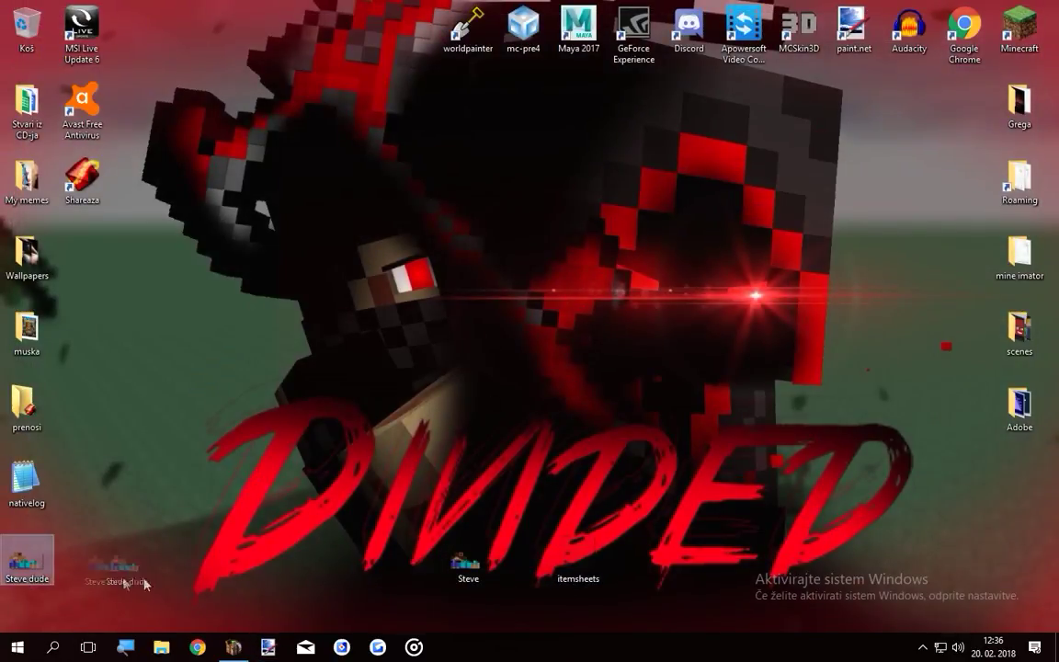
{"action": "left_click_drag", "start_coordinate": [27, 562], "coordinate": [412, 562]}
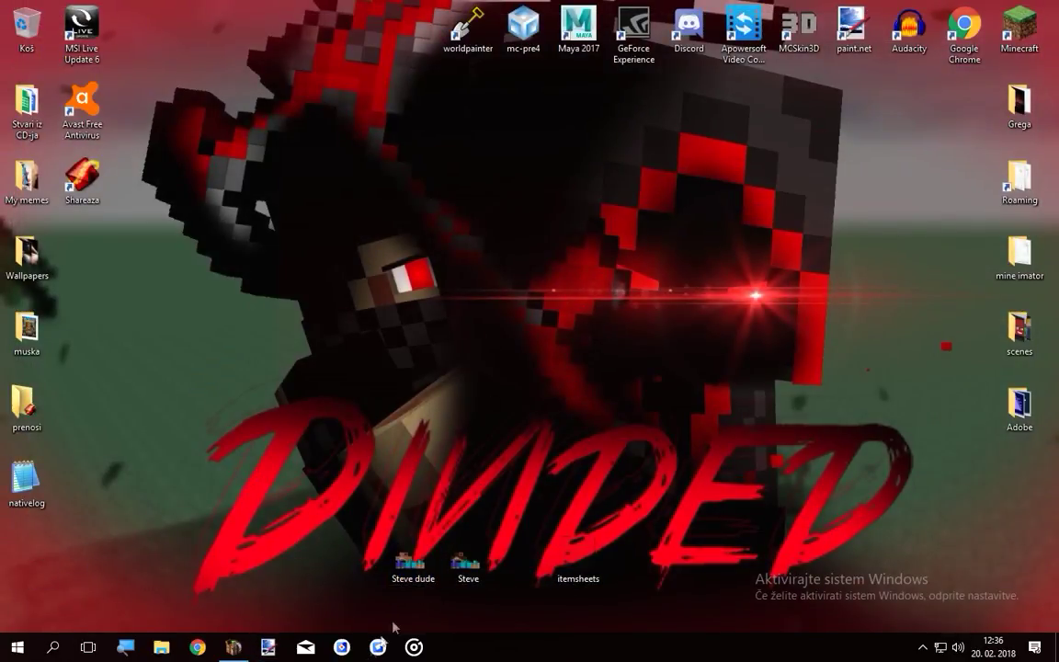
Switch to Mine-imator and re-import itemsheets.png as a 16 × 16 item sheet for the new item, replacing the existing resource
{"action": "left_click", "coordinate": [234, 648]}
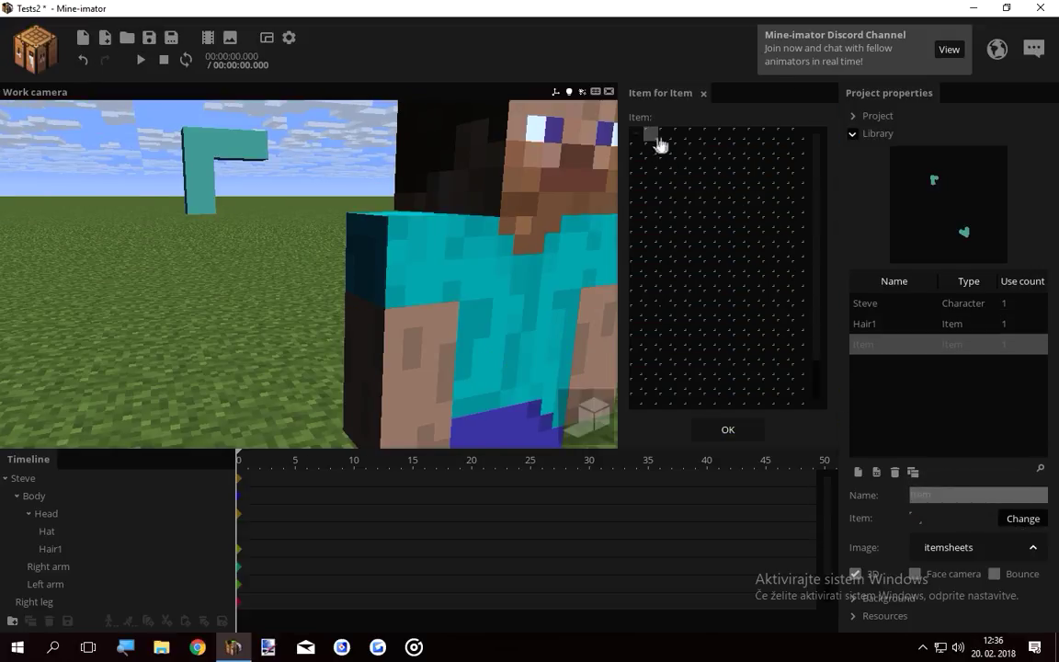
{"action": "left_click", "coordinate": [728, 429]}
{"action": "left_click", "coordinate": [967, 544]}
{"action": "left_click", "coordinate": [961, 429]}
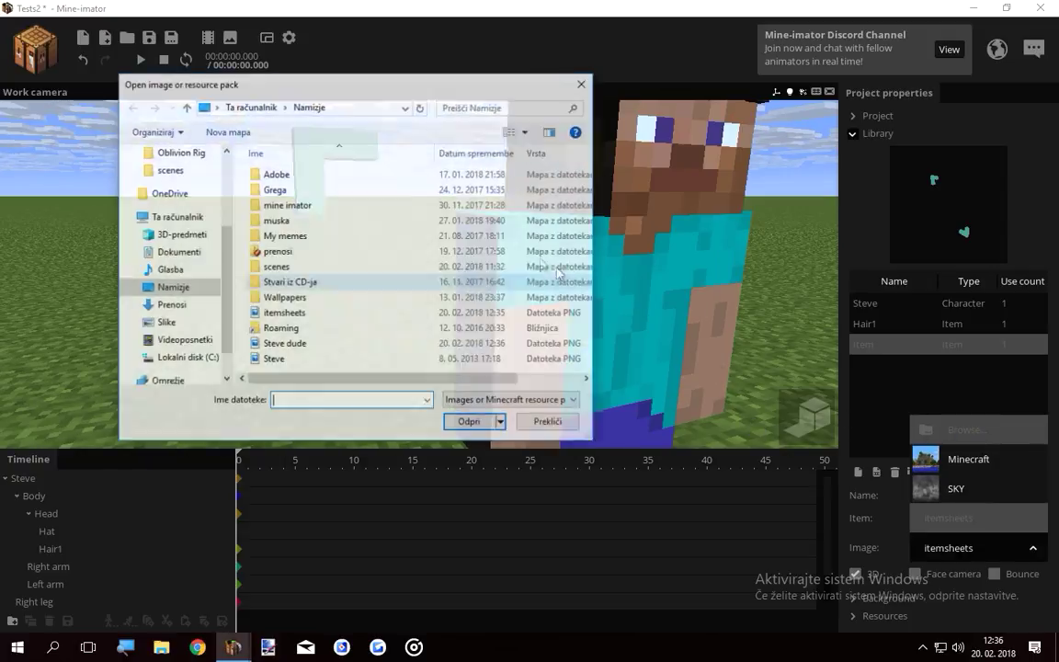
{"action": "double_click", "coordinate": [304, 313]}
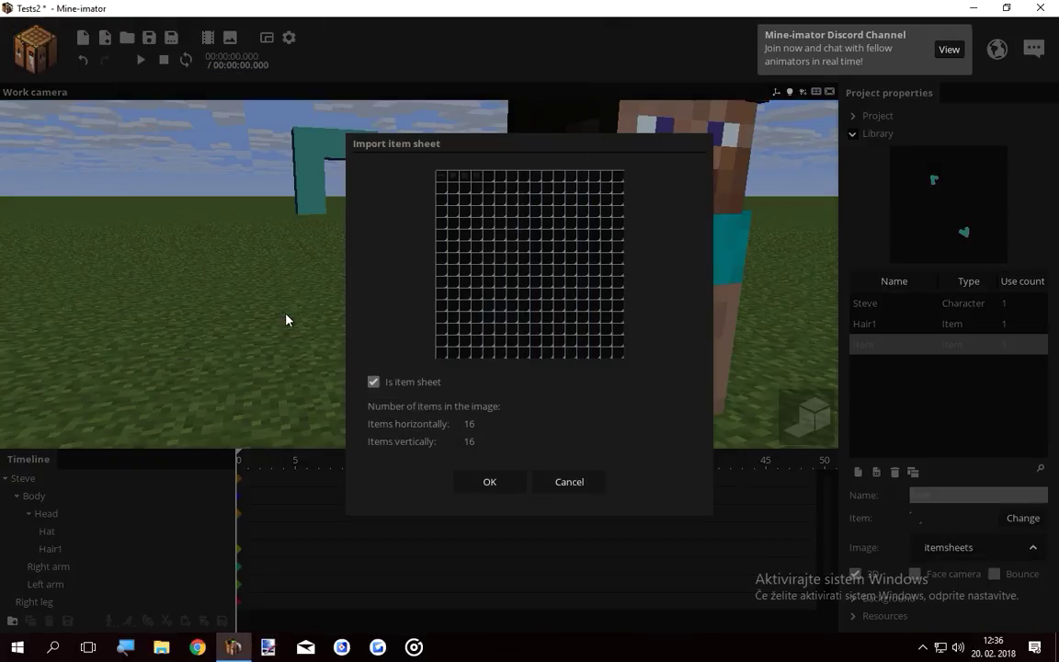
{"action": "left_click", "coordinate": [478, 480]}
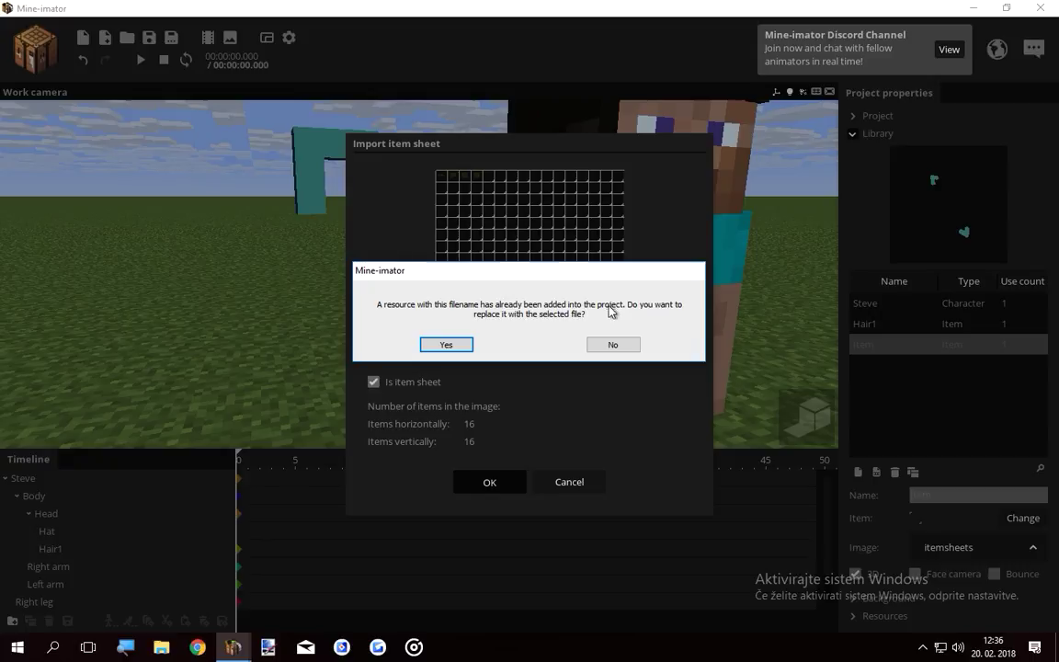
{"action": "left_click", "coordinate": [446, 345]}
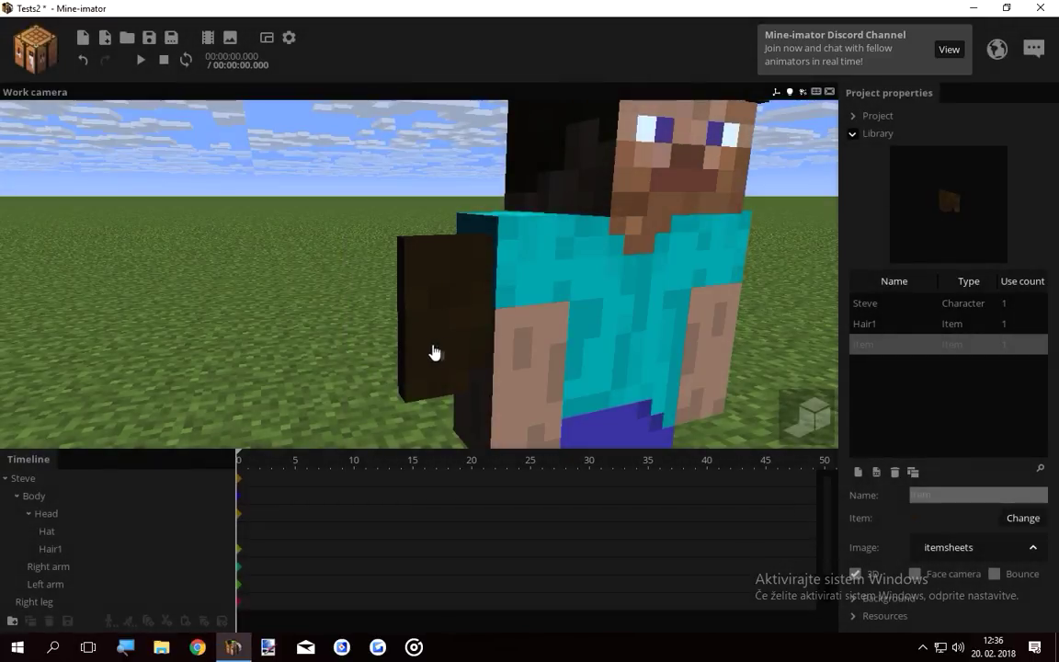
Keep the sheet's second cell as the new item's texture and rename the item Hair2
{"action": "left_click", "coordinate": [1022, 519]}
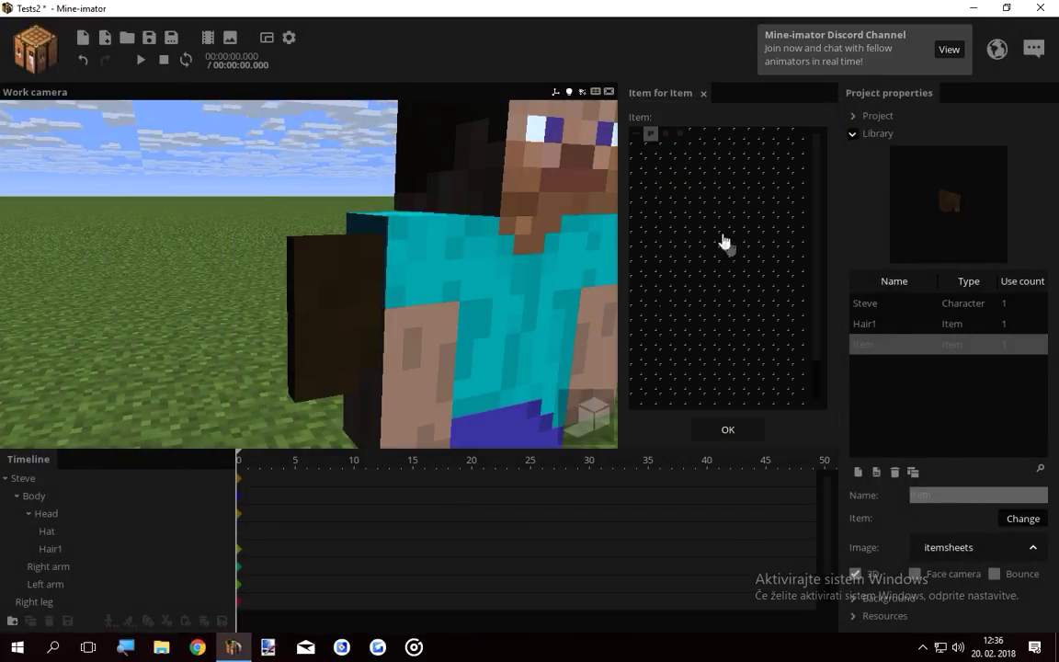
{"action": "left_click", "coordinate": [727, 431]}
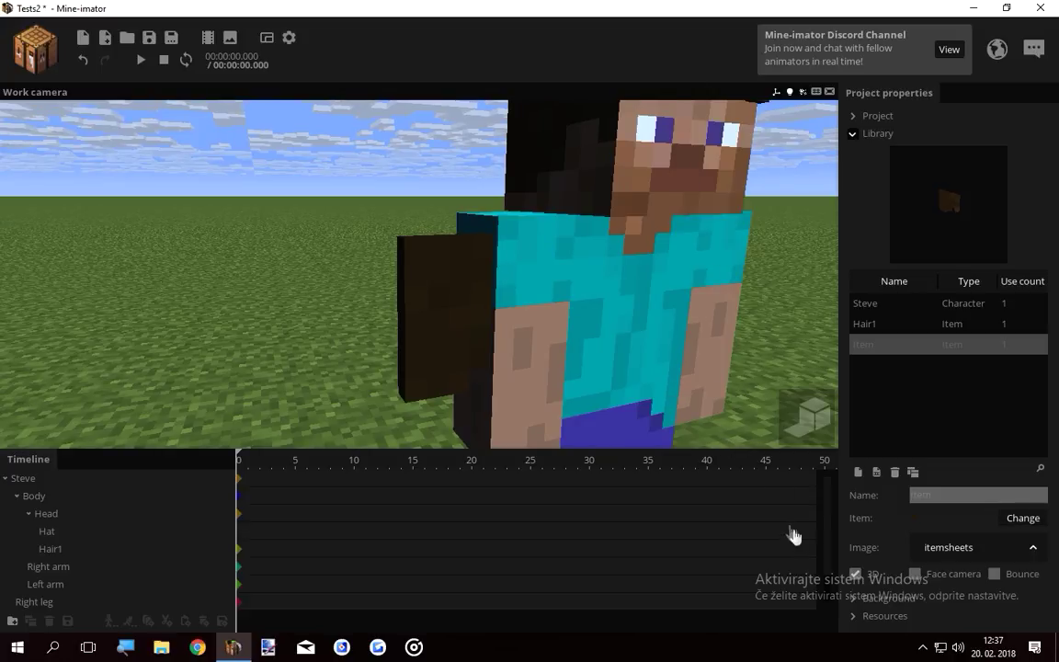
{"action": "left_click", "coordinate": [911, 501]}
{"action": "type", "text": "Hair2"}
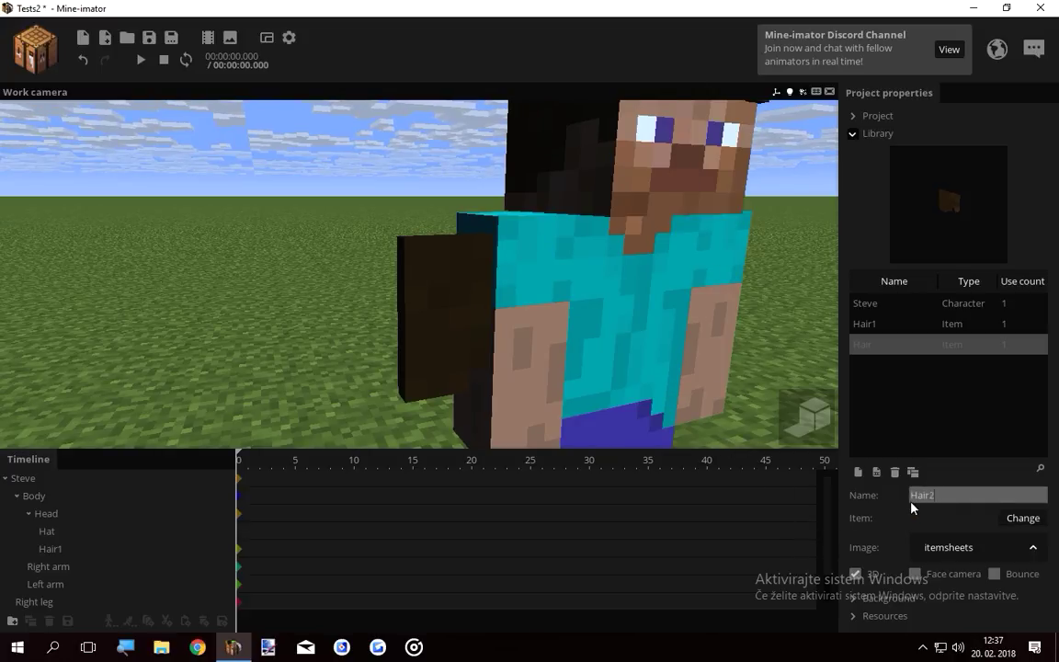
Attach the Hair2 item to Steve's head and rotate it to -90° on the Y axis
{"action": "left_click_drag", "start_coordinate": [825, 558], "coordinate": [809, 606]}
{"action": "left_click_drag", "start_coordinate": [16, 601], "coordinate": [67, 496]}
{"action": "right_click_drag", "start_coordinate": [189, 303], "coordinate": [202, 276]}
{"action": "left_click_drag", "start_coordinate": [429, 373], "coordinate": [353, 397]}
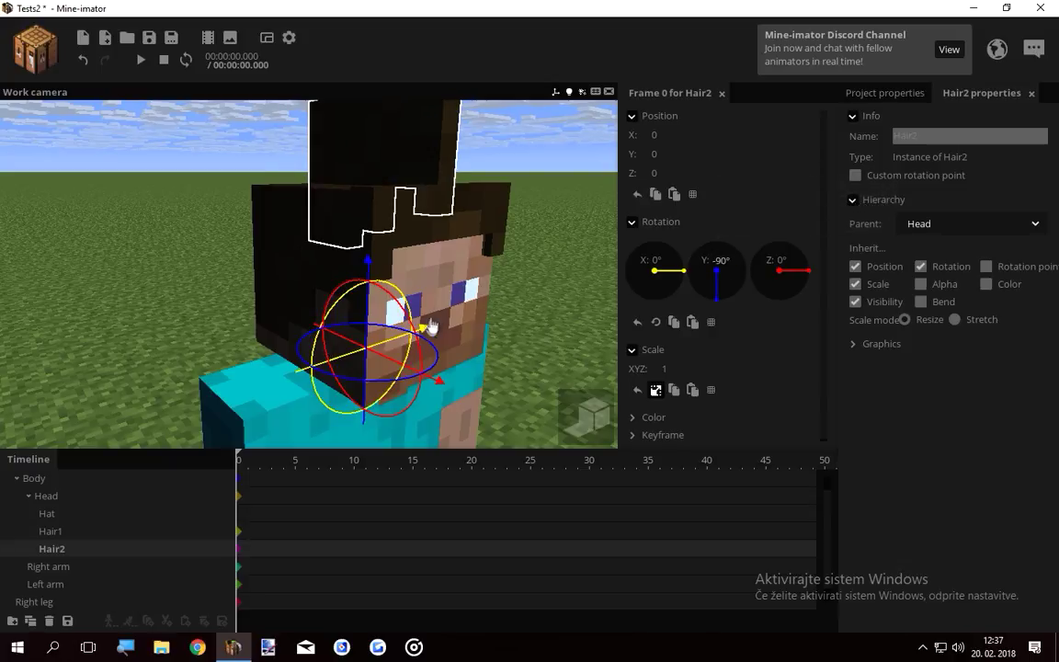
Enable a custom rotation point for Hair2 and set its Y value to 8
{"action": "left_click", "coordinate": [854, 174]}
{"action": "left_click_drag", "start_coordinate": [976, 221], "coordinate": [1036, 222]}
{"action": "left_click_drag", "start_coordinate": [520, 223], "coordinate": [543, 225]}
{"action": "left_click", "coordinate": [881, 214]}
{"action": "type", "text": "8"}
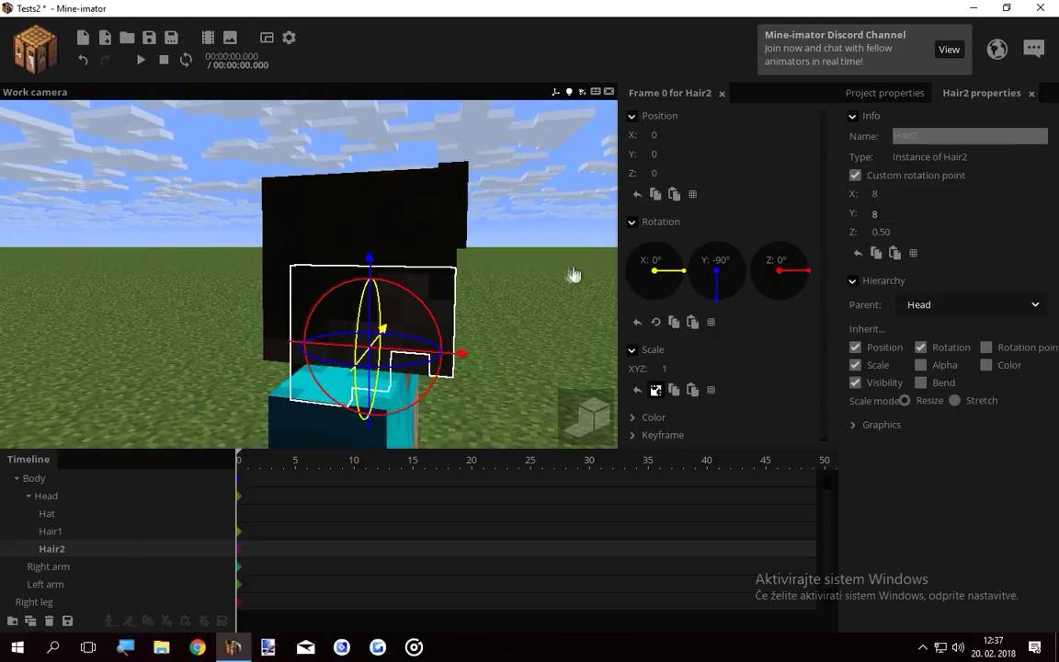
Shift Hair2 sideways to about X -3.53 and enlarge its scale to 1.06
{"action": "left_click_drag", "start_coordinate": [572, 274], "coordinate": [448, 338]}
{"action": "left_click", "coordinate": [478, 225]}
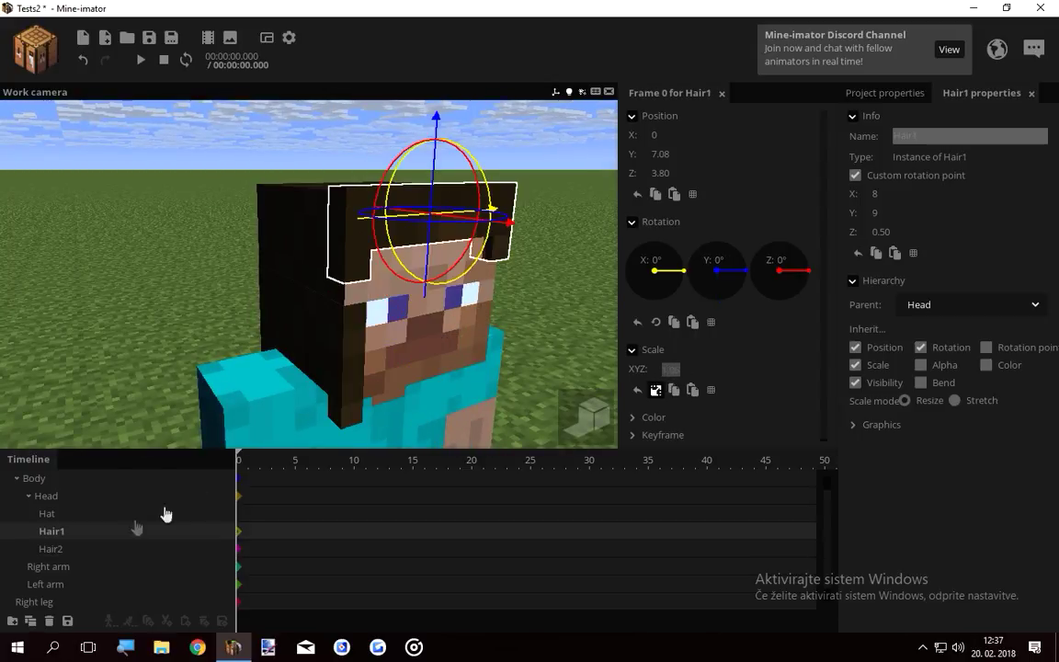
{"action": "left_click", "coordinate": [66, 555]}
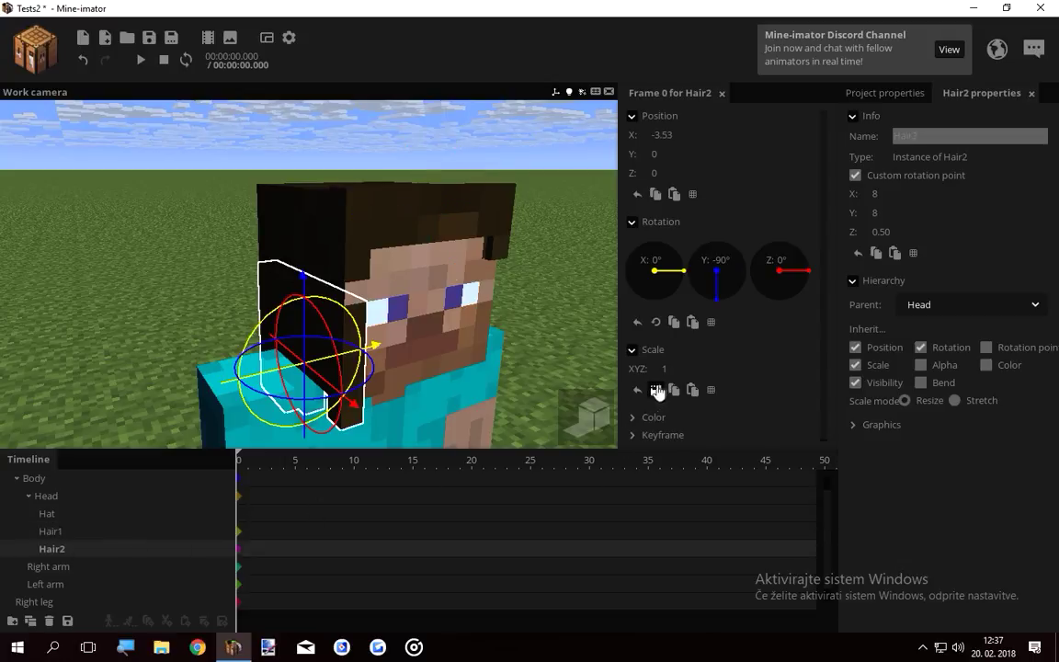
{"action": "left_click_drag", "start_coordinate": [666, 370], "coordinate": [671, 369]}
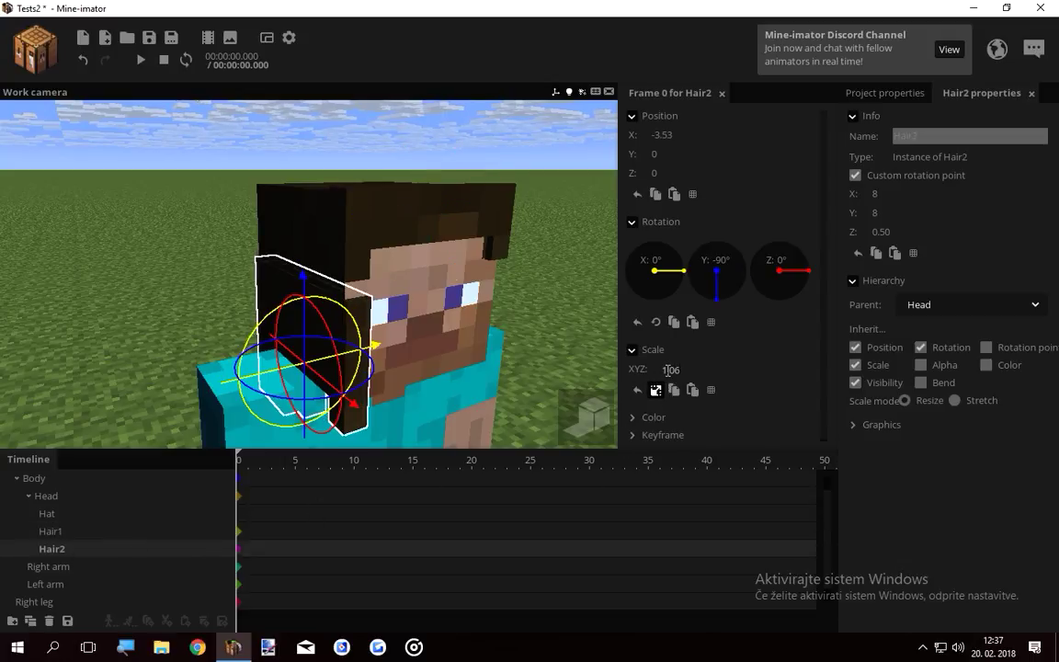
Align Hair2 with the side of Steve's head at about X -3.96, Y 3.97 and Z -0.34
{"action": "left_click_drag", "start_coordinate": [302, 280], "coordinate": [285, 244]}
{"action": "left_click_drag", "start_coordinate": [384, 222], "coordinate": [374, 276]}
{"action": "left_click", "coordinate": [514, 257]}
{"action": "left_click_drag", "start_coordinate": [515, 257], "coordinate": [469, 276]}
{"action": "left_click", "coordinate": [413, 262]}
{"action": "left_click_drag", "start_coordinate": [395, 395], "coordinate": [454, 385]}
{"action": "key", "text": "w"}
{"action": "right_click_drag", "start_coordinate": [454, 385], "coordinate": [424, 407]}
{"action": "key", "text": "s"}
{"action": "left_click_drag", "start_coordinate": [384, 342], "coordinate": [359, 338]}
{"action": "left_click_drag", "start_coordinate": [462, 297], "coordinate": [381, 354]}
{"action": "left_click_drag", "start_coordinate": [320, 324], "coordinate": [311, 328]}
{"action": "left_click_drag", "start_coordinate": [433, 350], "coordinate": [482, 308]}
{"action": "right_click_drag", "start_coordinate": [414, 276], "coordinate": [375, 280]}
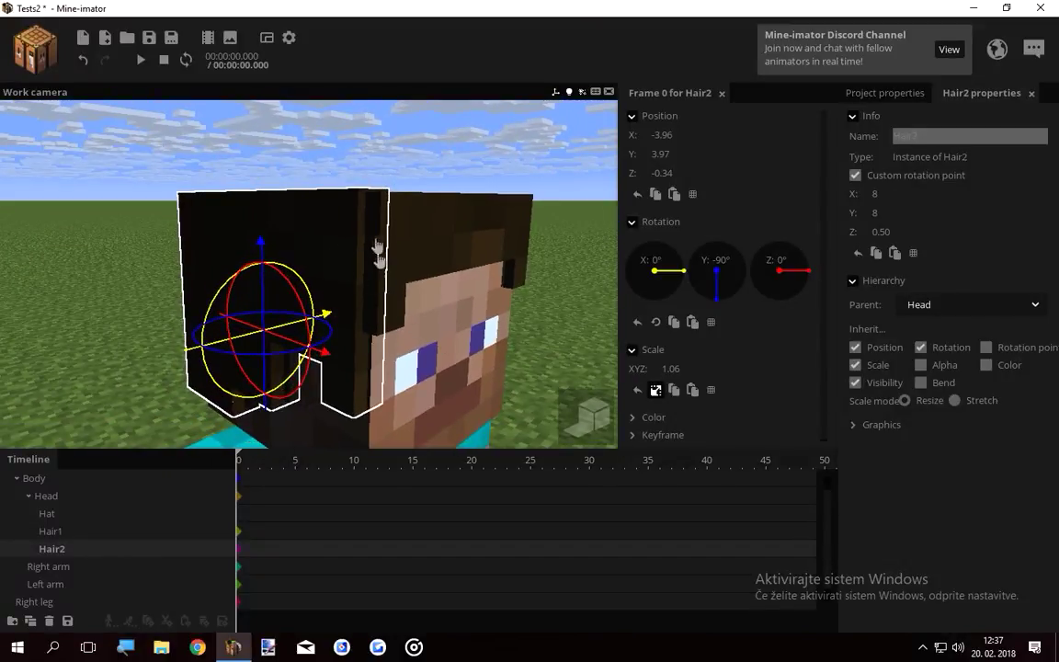
Duplicate Hair2 and make the copy's X position positive to place it on the opposite side of the head
{"action": "left_click", "coordinate": [412, 179]}
{"action": "mouse_move", "coordinate": [411, 179]}
{"action": "left_mouse_down"}
{"action": "mouse_move", "coordinate": [478, 197]}
{"action": "mouse_move", "coordinate": [492, 243]}
{"action": "mouse_move", "coordinate": [459, 237]}
{"action": "mouse_move", "coordinate": [400, 189]}
{"action": "left_mouse_up"}
{"action": "right_click_drag", "start_coordinate": [400, 188], "coordinate": [377, 280]}
{"action": "key", "text": "s"}
{"action": "left_click", "coordinate": [50, 550]}
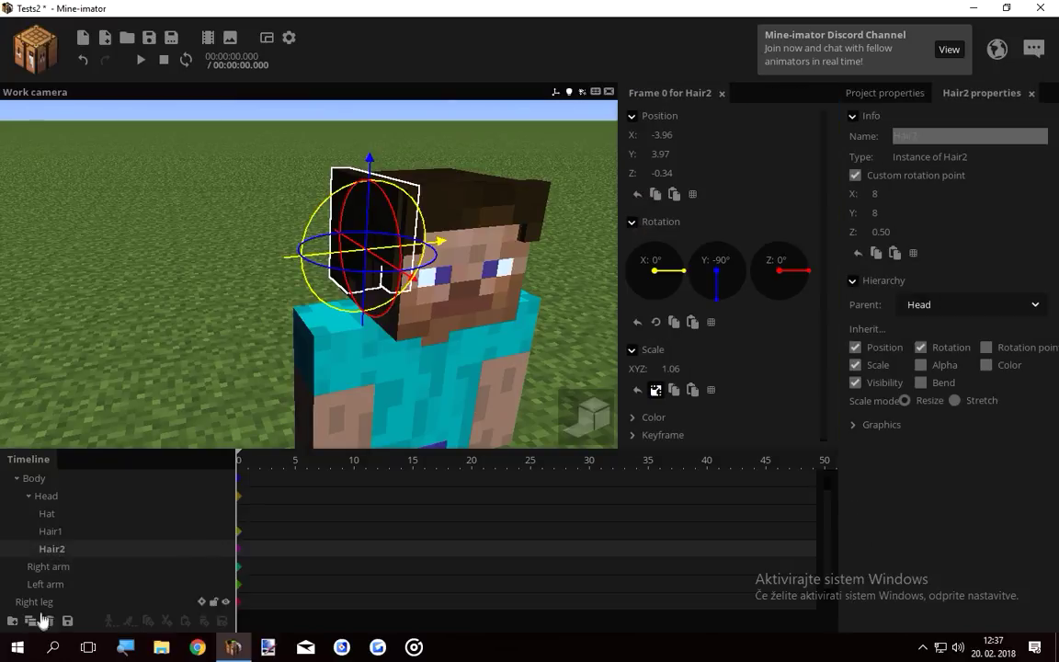
{"action": "left_click", "coordinate": [31, 620]}
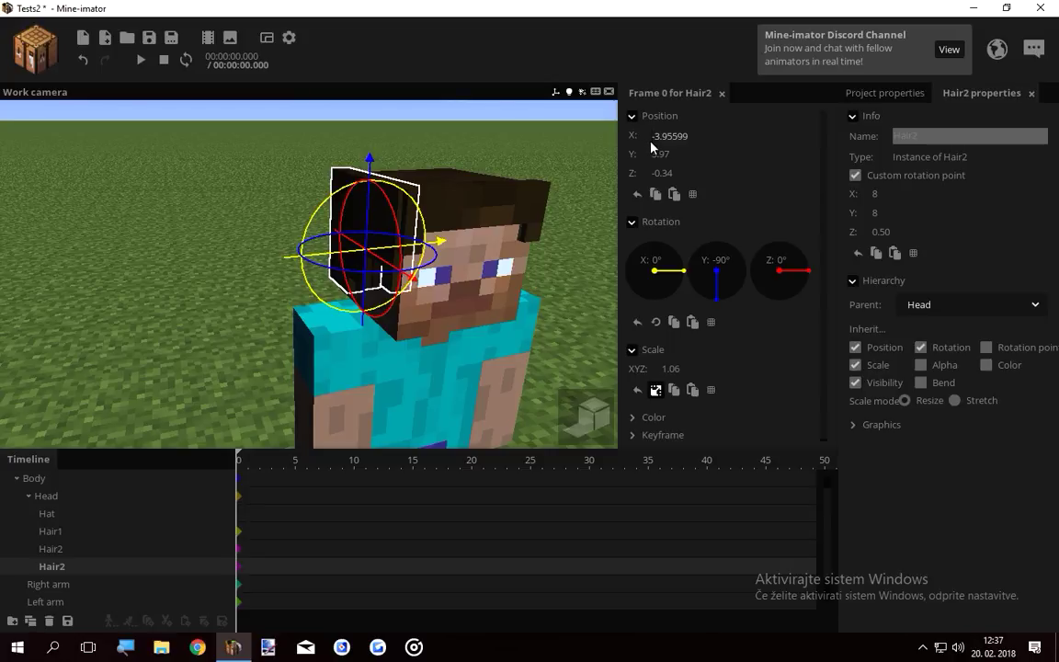
{"action": "key", "text": "Delete"}
{"action": "left_click", "coordinate": [558, 142]}
{"action": "left_click_drag", "start_coordinate": [558, 143], "coordinate": [597, 179]}
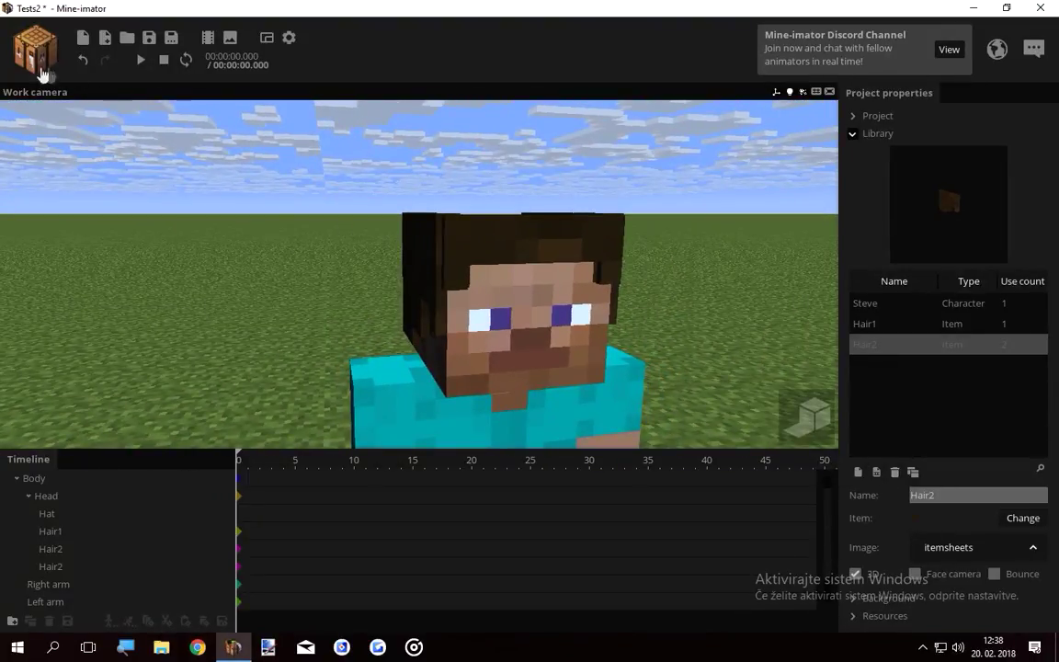
Create a new item named Hair3 that uses the itemsheets image
{"action": "left_click", "coordinate": [41, 74]}
{"action": "left_click", "coordinate": [154, 107]}
{"action": "left_click", "coordinate": [440, 470]}
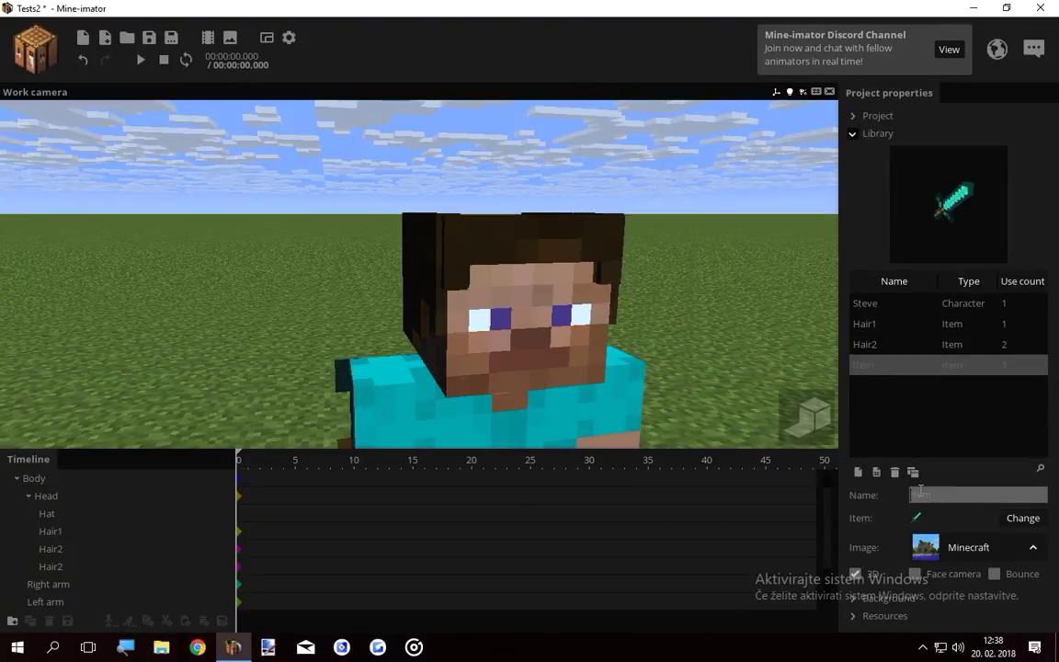
{"action": "left_click", "coordinate": [1011, 544]}
{"action": "left_click", "coordinate": [984, 513]}
Choose the sheet's third cell as Hair3's texture and attach Hair3 to Steve's head
{"action": "left_click", "coordinate": [1016, 518]}
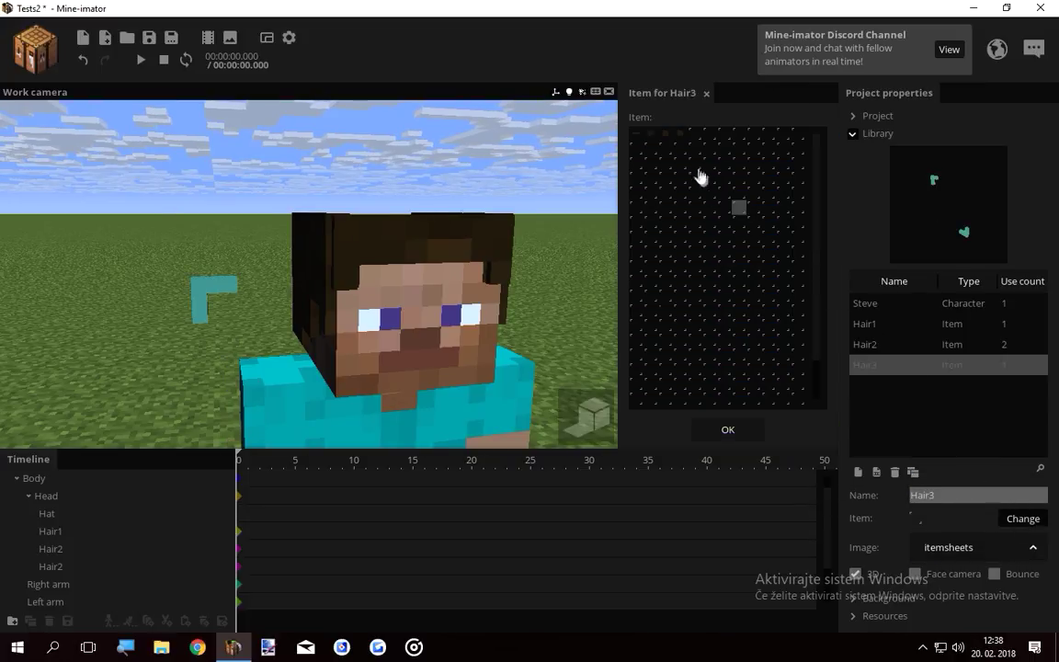
{"action": "left_click", "coordinate": [666, 139]}
{"action": "left_click", "coordinate": [728, 430]}
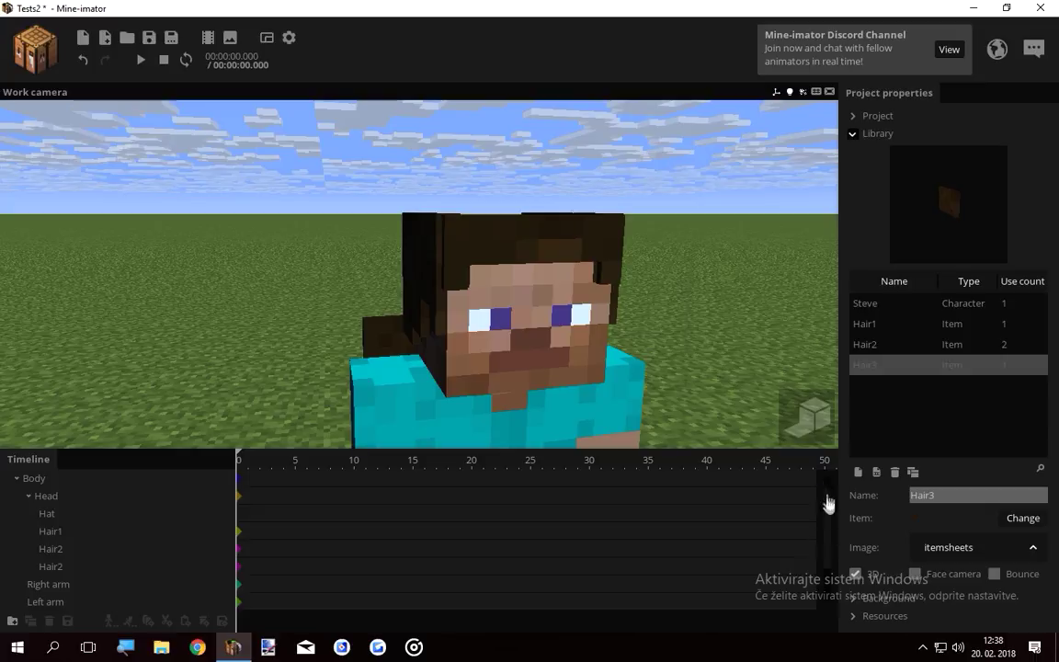
{"action": "left_click_drag", "start_coordinate": [48, 603], "coordinate": [75, 513]}
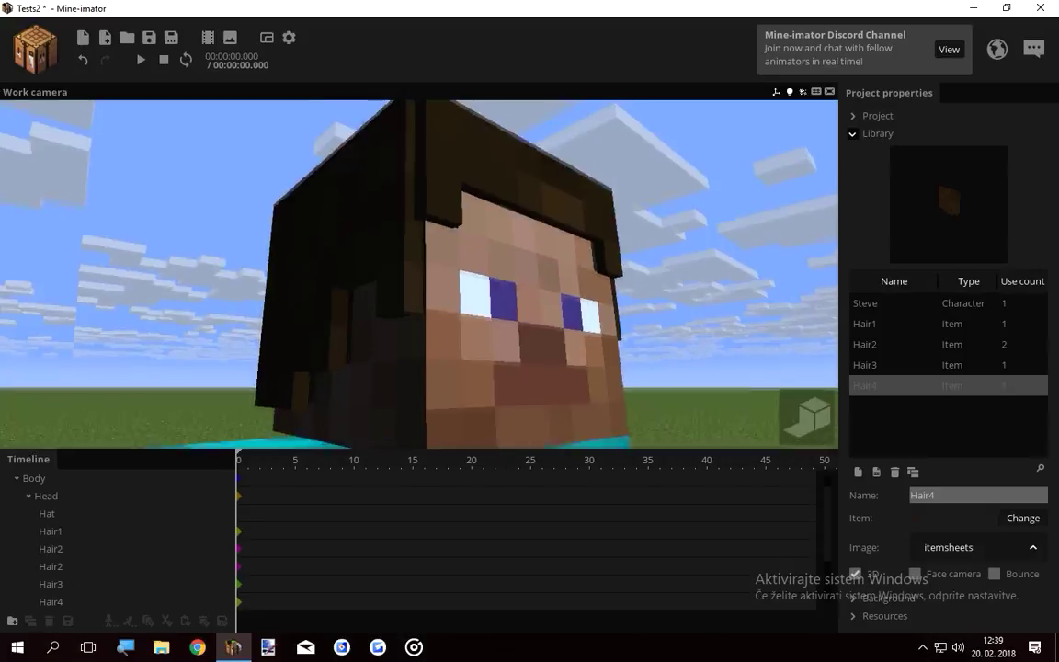
Replace the Steve character's skin in the library with the Steve dude image from the desktop
{"action": "right_click_drag", "start_coordinate": [441, 230], "coordinate": [453, 240]}
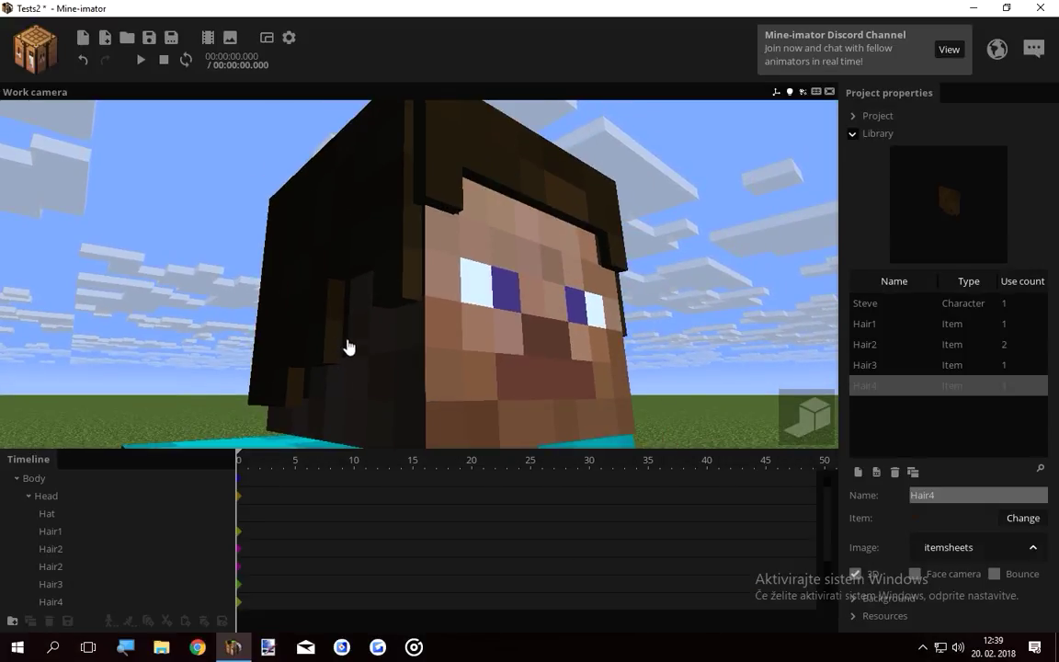
{"action": "key", "text": "s"}
{"action": "right_click_drag", "start_coordinate": [474, 226], "coordinate": [482, 244]}
{"action": "key", "text": "w"}
{"action": "left_click", "coordinate": [898, 305]}
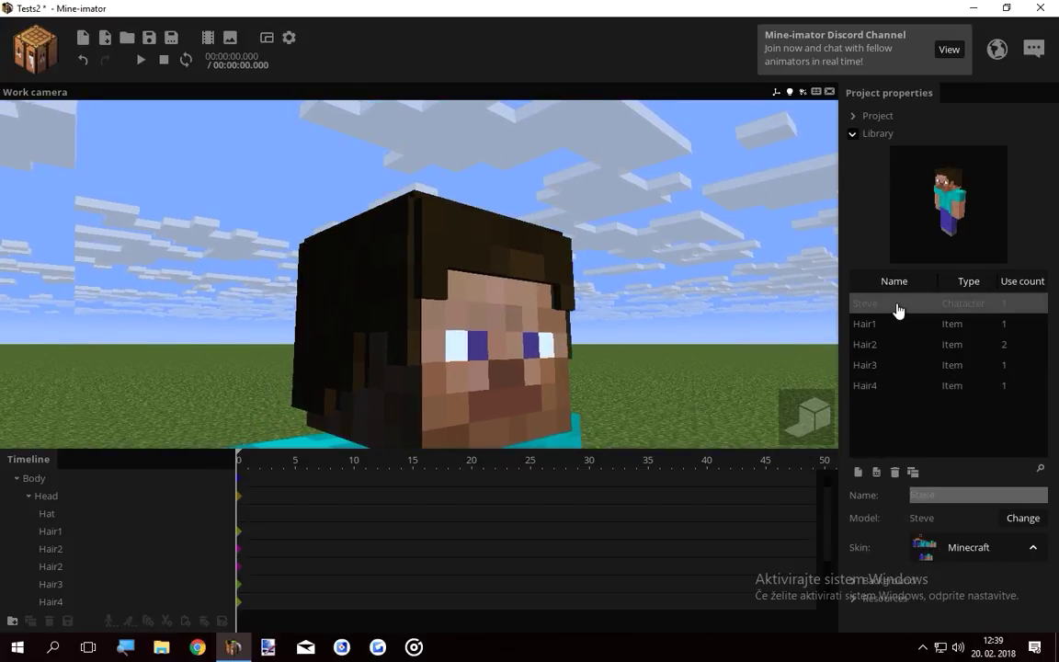
{"action": "left_click", "coordinate": [950, 543]}
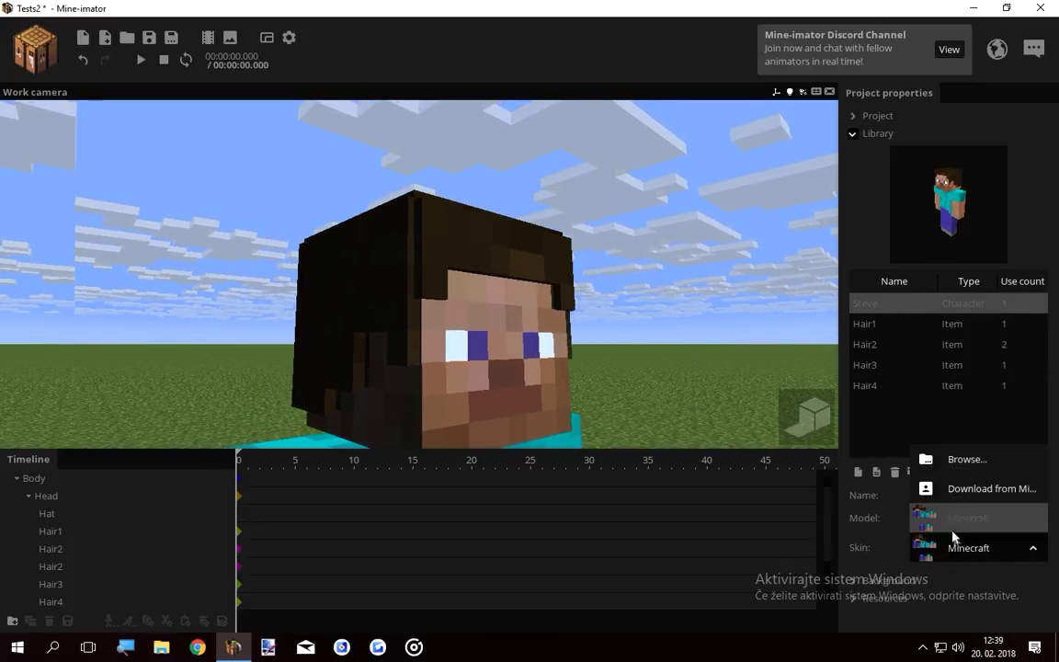
{"action": "left_click", "coordinate": [959, 459]}
{"action": "double_click", "coordinate": [306, 346]}
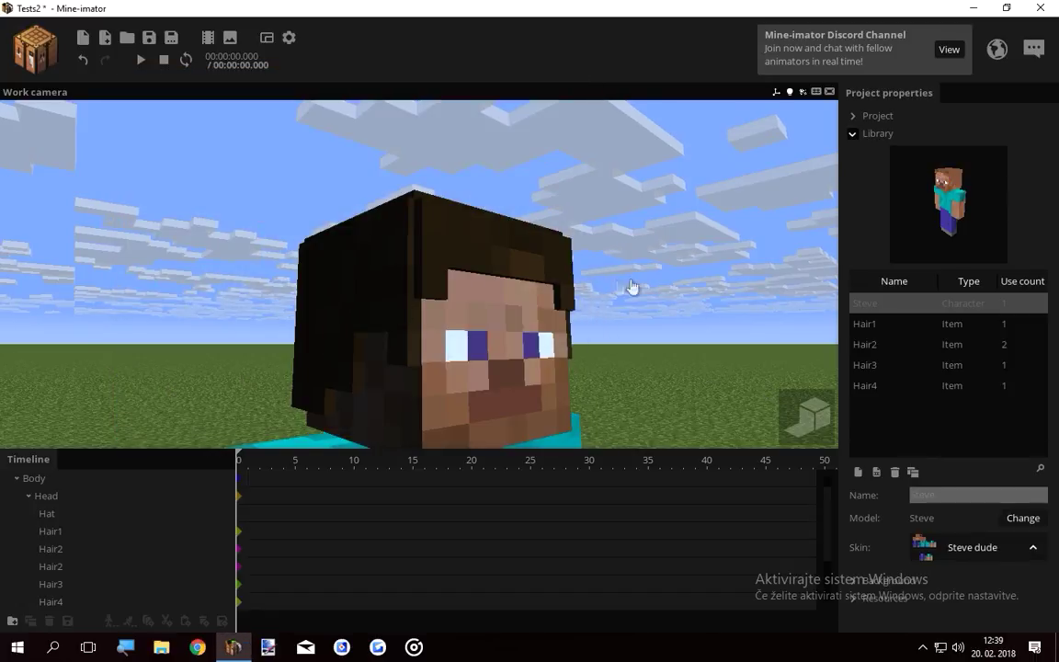
Inspect the assembled 3D hair on Steve's head from the front, sides and back
{"action": "key", "text": "w"}
{"action": "right_click_drag", "start_coordinate": [419, 274], "coordinate": [395, 244]}
{"action": "left_click_drag", "start_coordinate": [419, 274], "coordinate": [125, 266]}
{"action": "key", "text": "s"}
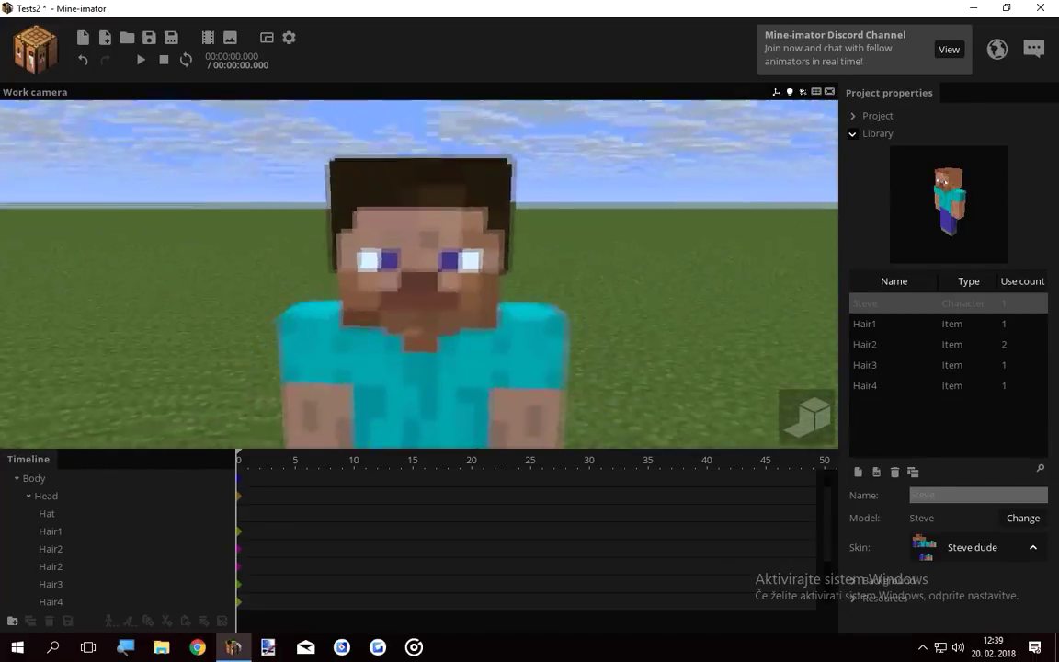
{"action": "left_click_drag", "start_coordinate": [419, 274], "coordinate": [478, 294]}
{"action": "right_click_drag", "start_coordinate": [419, 274], "coordinate": [404, 275]}
{"action": "key", "text": "q"}
{"action": "left_click_drag", "start_coordinate": [419, 274], "coordinate": [285, 198]}
{"action": "key", "text": "d"}
{"action": "right_click_drag", "start_coordinate": [419, 274], "coordinate": [611, 324]}
{"action": "key", "text": "w"}
{"action": "key", "text": "e"}
{"action": "left_click_drag", "start_coordinate": [419, 274], "coordinate": [475, 274]}
{"action": "scroll", "coordinate": [463, 279], "scroll_direction": "down", "scroll_amount": 2}
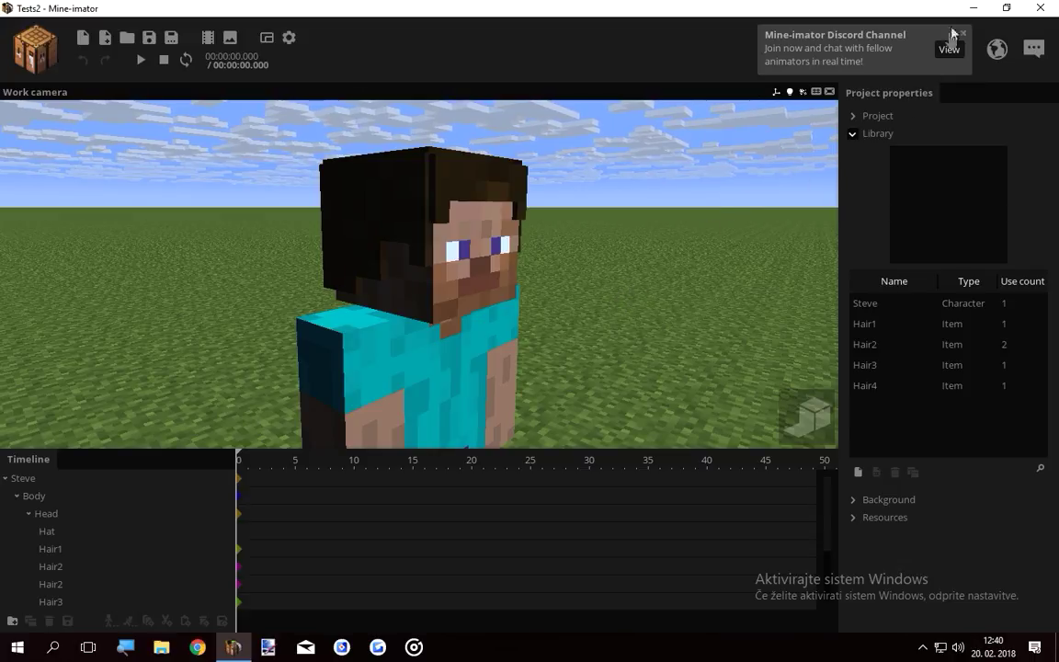
Switch to the desktop and open the itemsheets image in paint.net
{"action": "left_click", "coordinate": [973, 8]}
{"action": "right_click", "coordinate": [574, 557]}
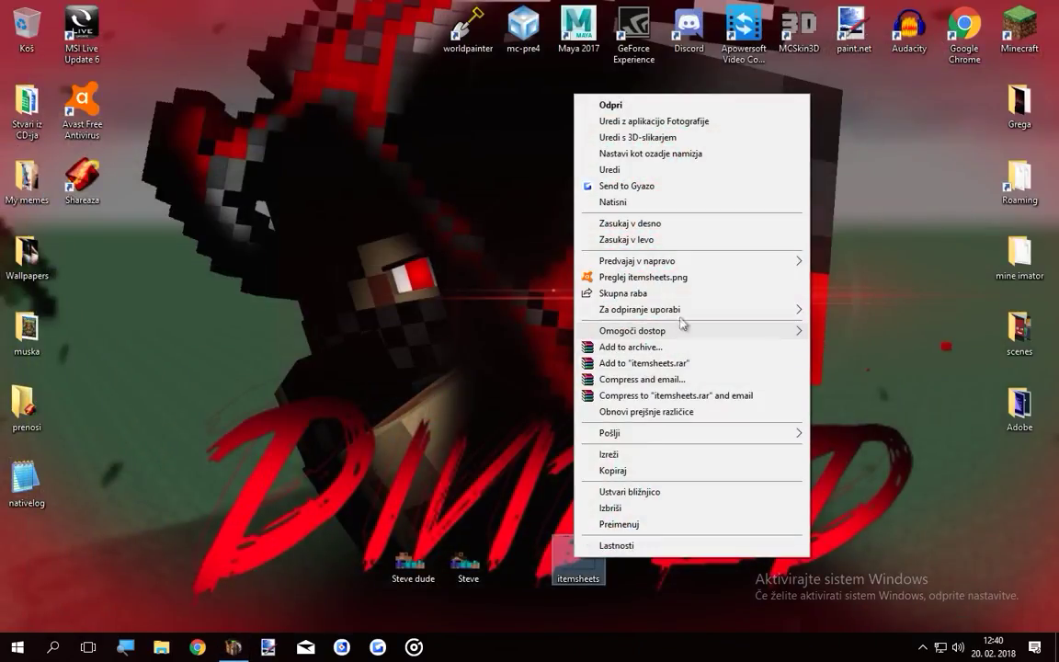
{"action": "mouse_move", "coordinate": [725, 310]}
{"action": "left_click", "coordinate": [851, 350]}
Erase the fringe in the sheet's first 16 × 16 cell and draw a larger, full-width fringe in dark brown 351500
{"action": "left_click_drag", "start_coordinate": [279, 103], "coordinate": [549, 375]}
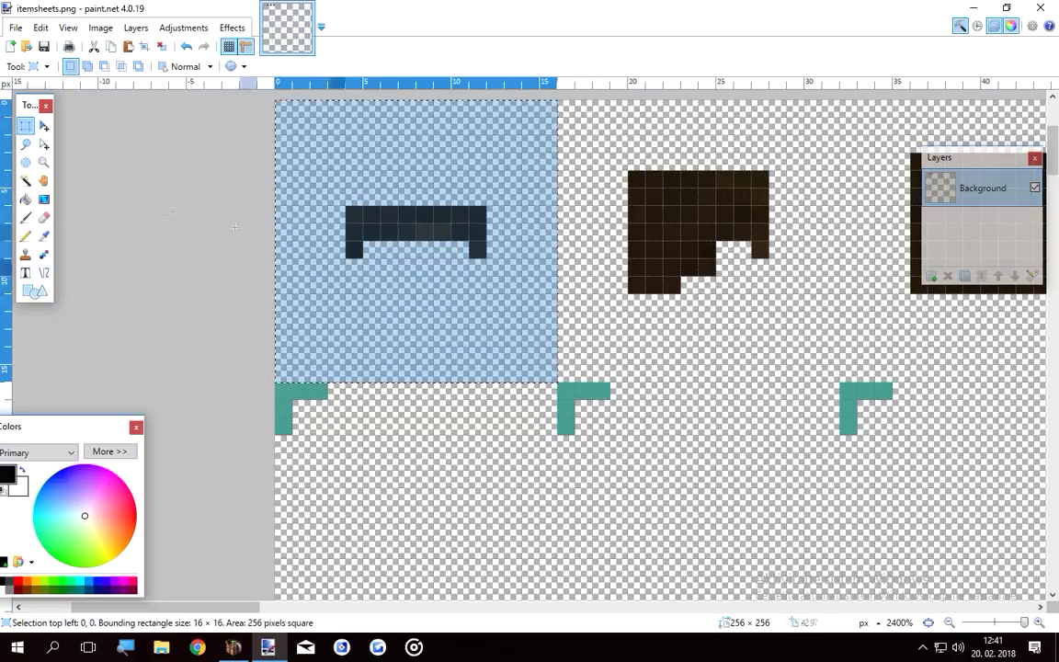
{"action": "left_click", "coordinate": [43, 216]}
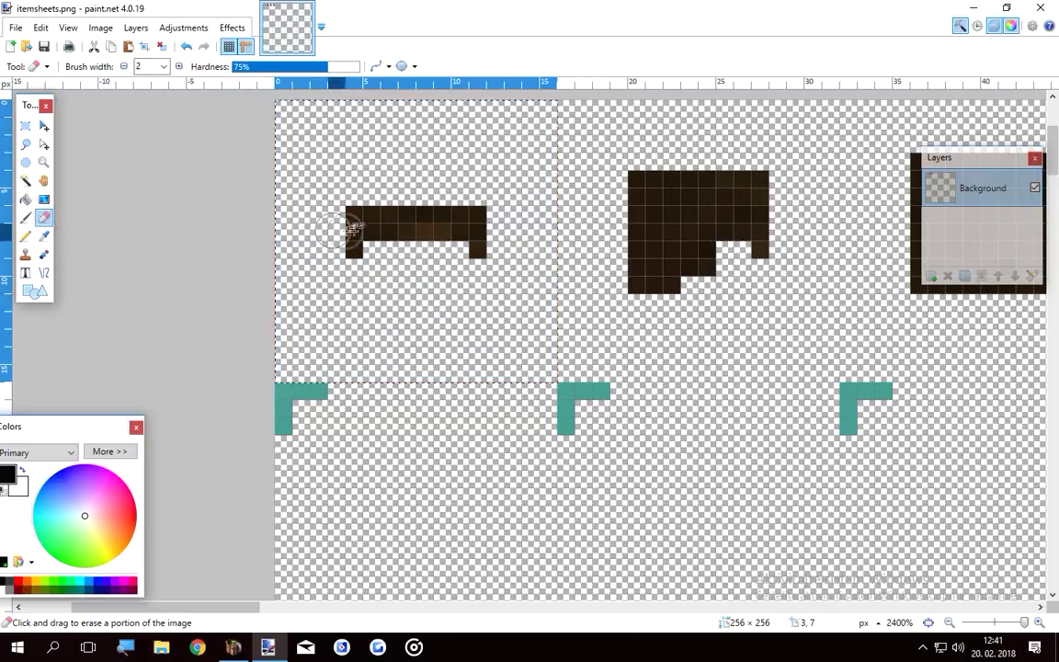
{"action": "left_click_drag", "start_coordinate": [350, 209], "coordinate": [480, 230]}
{"action": "left_click", "coordinate": [25, 235]}
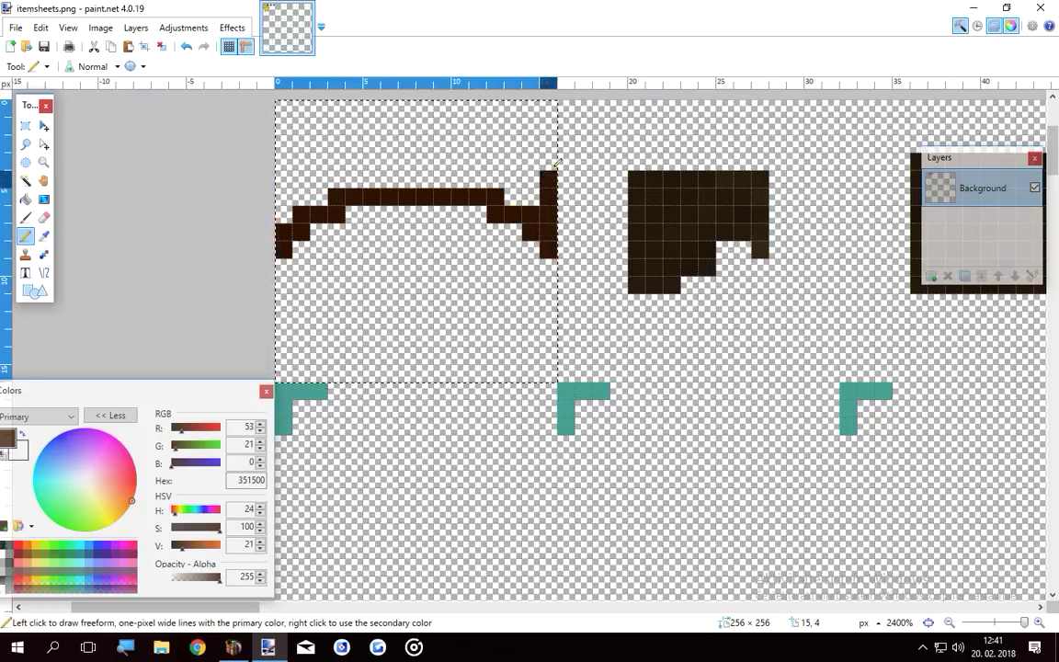
{"action": "mouse_move", "coordinate": [518, 106]}
{"action": "left_mouse_down"}
{"action": "mouse_move", "coordinate": [377, 172]}
{"action": "mouse_move", "coordinate": [472, 165]}
{"action": "mouse_move", "coordinate": [530, 145]}
{"action": "left_mouse_up"}
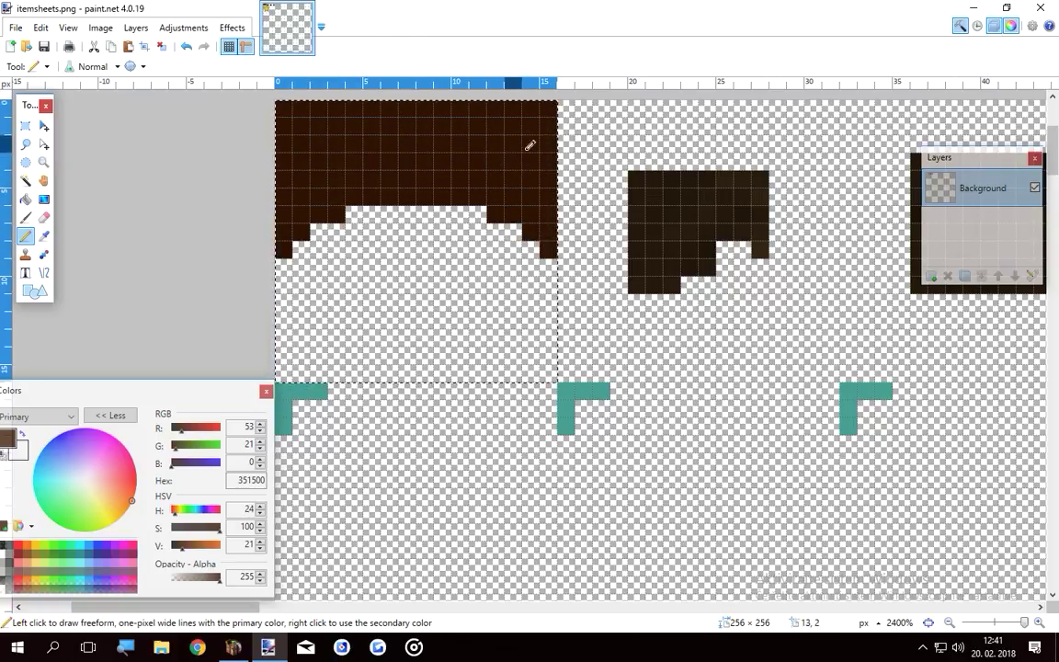
Add noise to the new fringe with intensity 29, color saturation 0 and coverage 100
{"action": "left_click", "coordinate": [233, 29]}
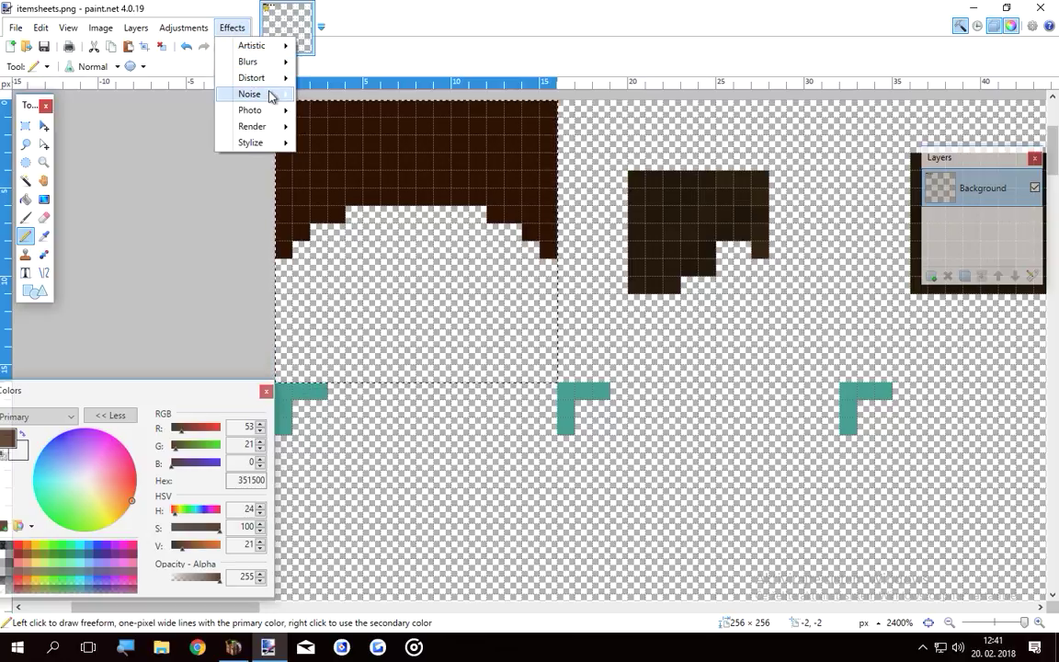
{"action": "mouse_move", "coordinate": [270, 101]}
{"action": "left_click", "coordinate": [324, 95]}
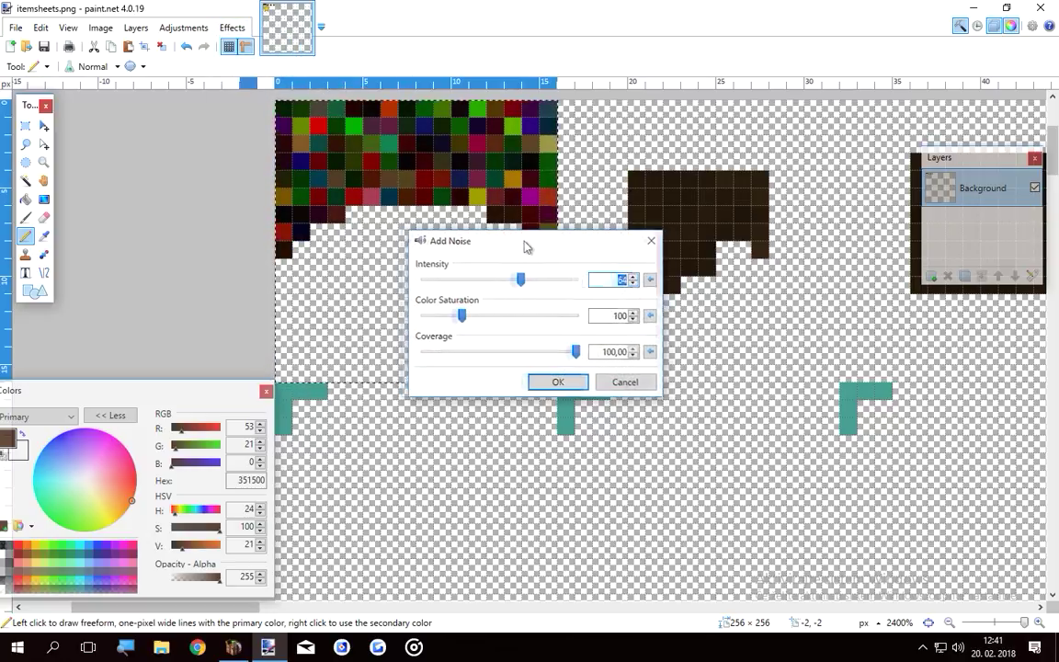
{"action": "left_click_drag", "start_coordinate": [525, 245], "coordinate": [690, 137]}
{"action": "left_click_drag", "start_coordinate": [629, 212], "coordinate": [567, 214]}
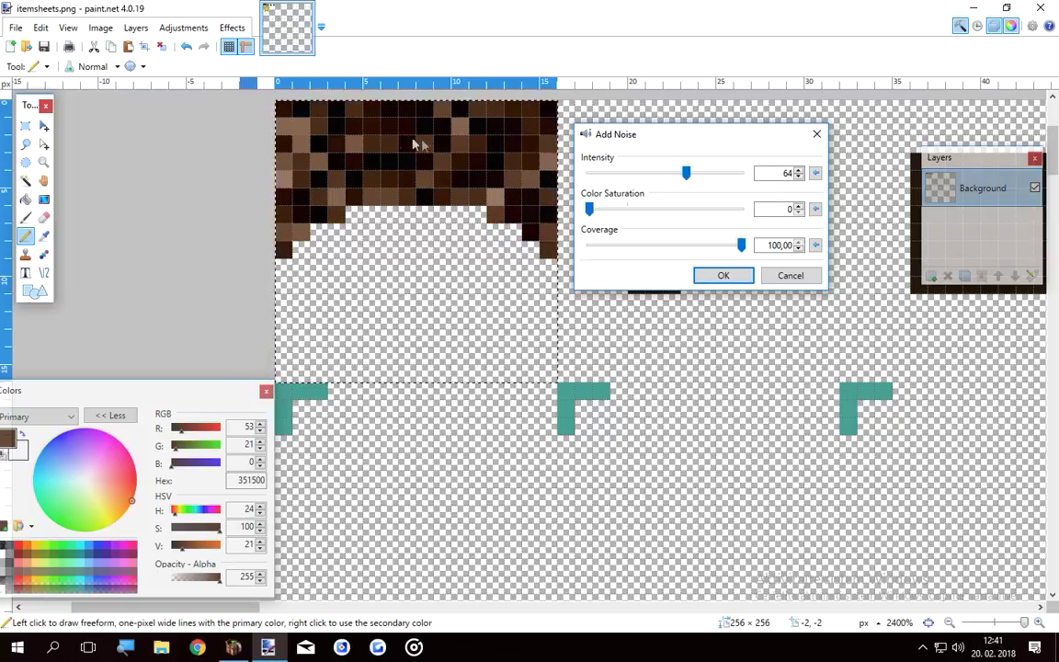
{"action": "left_click_drag", "start_coordinate": [688, 175], "coordinate": [634, 183]}
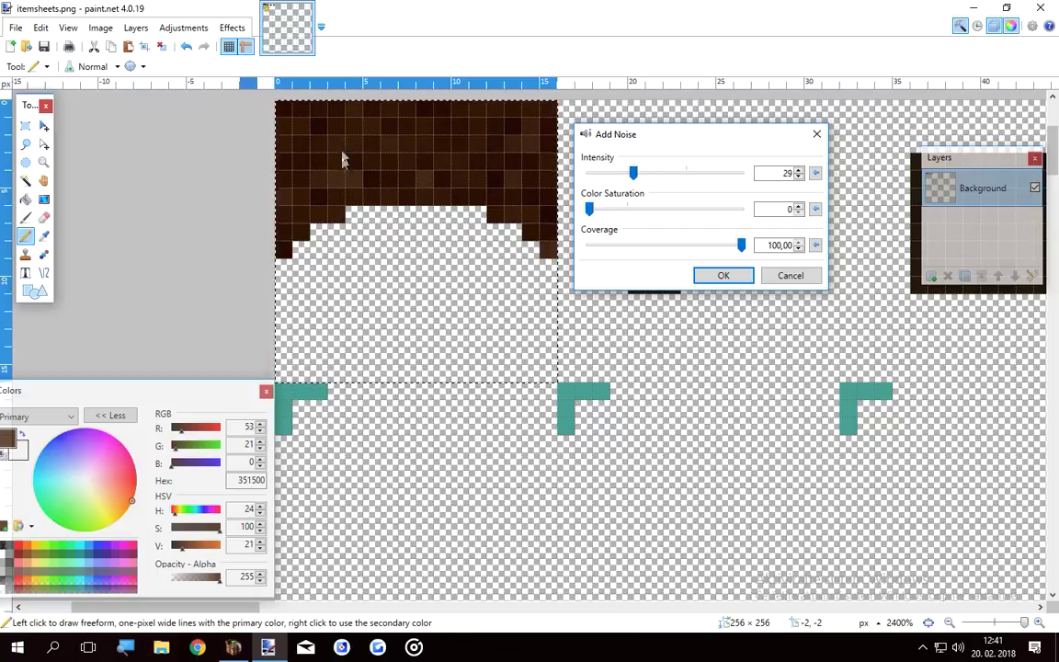
{"action": "left_click", "coordinate": [705, 276]}
Clear the selection and save itemsheets.png
{"action": "left_click", "coordinate": [24, 125]}
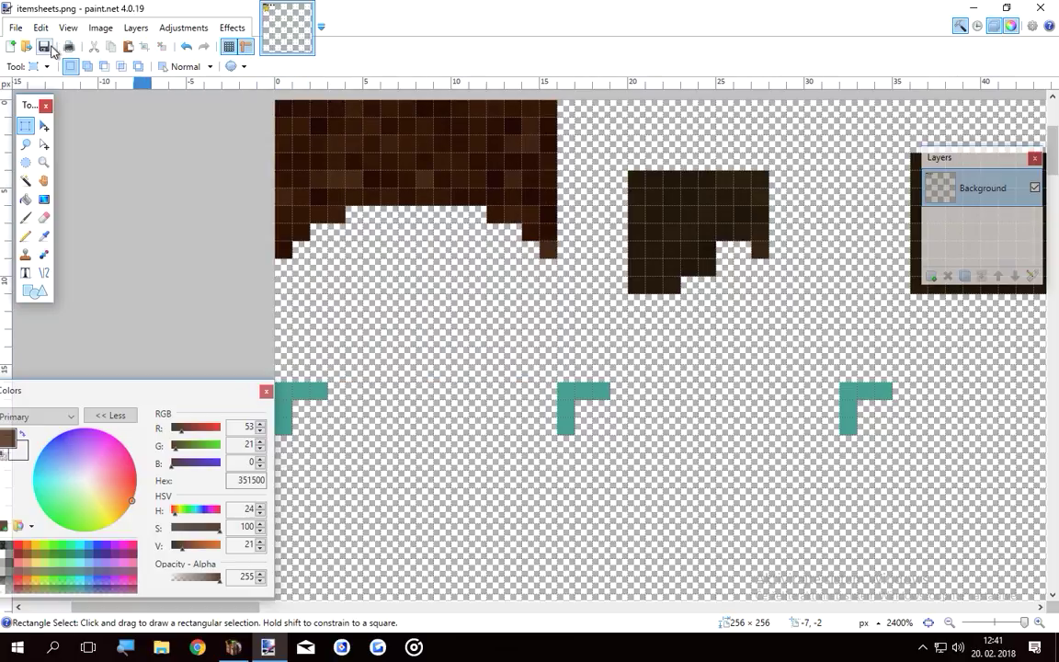
{"action": "left_click", "coordinate": [43, 46]}
{"action": "left_click", "coordinate": [638, 442]}
{"action": "left_click", "coordinate": [267, 647]}
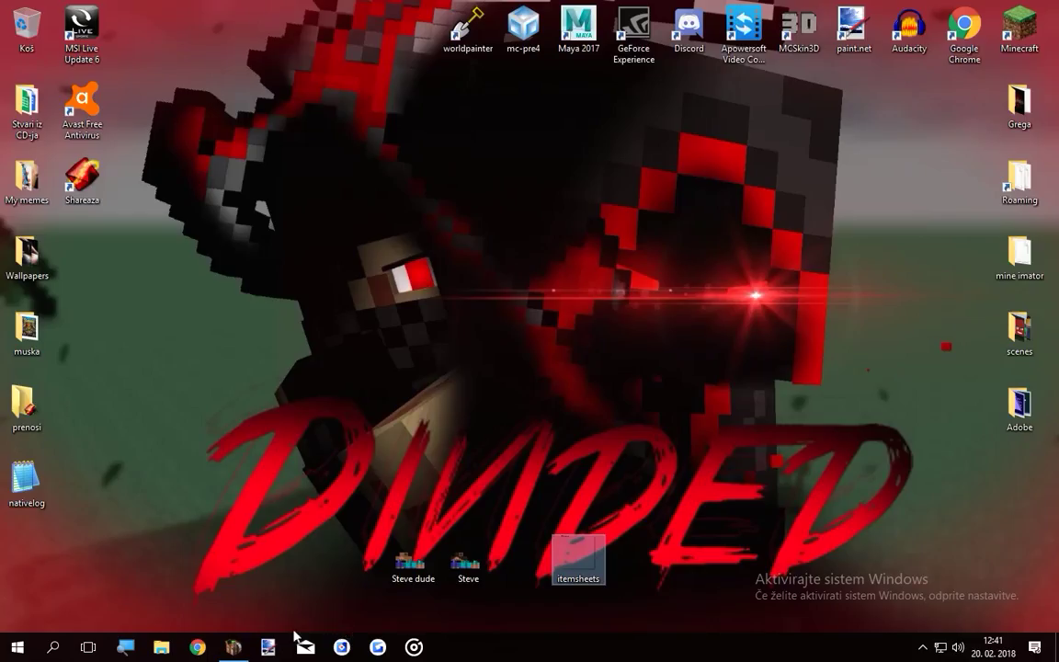
Switch to Mine-imator and re-import itemsheets from the desktop as the image for Hair1
{"action": "left_click", "coordinate": [241, 650]}
{"action": "left_click", "coordinate": [888, 328]}
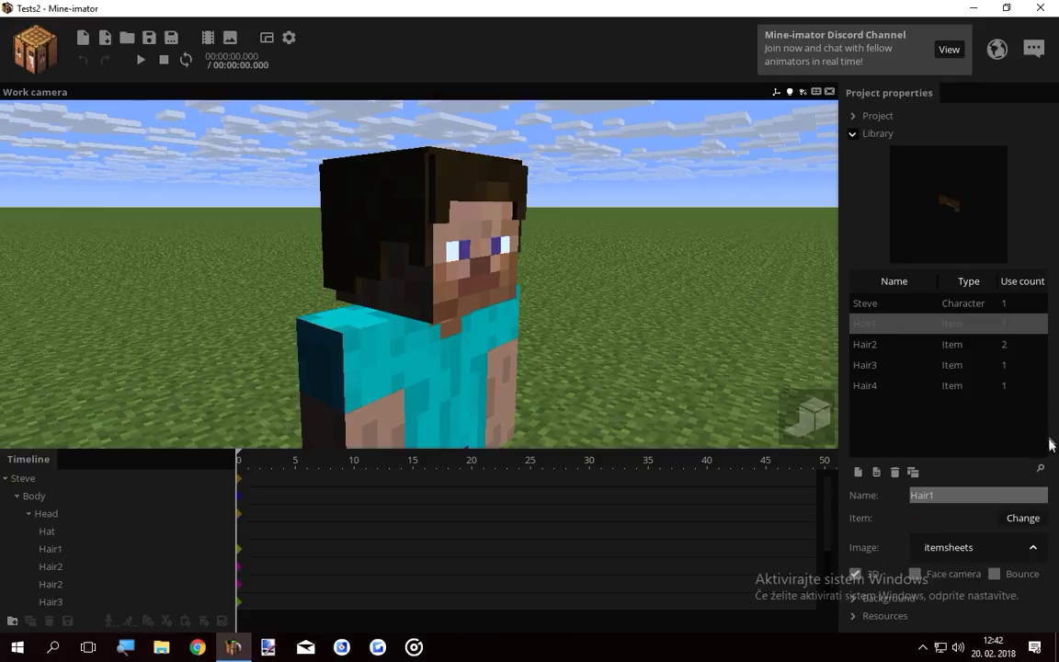
{"action": "left_click", "coordinate": [979, 547]}
{"action": "left_click", "coordinate": [950, 427]}
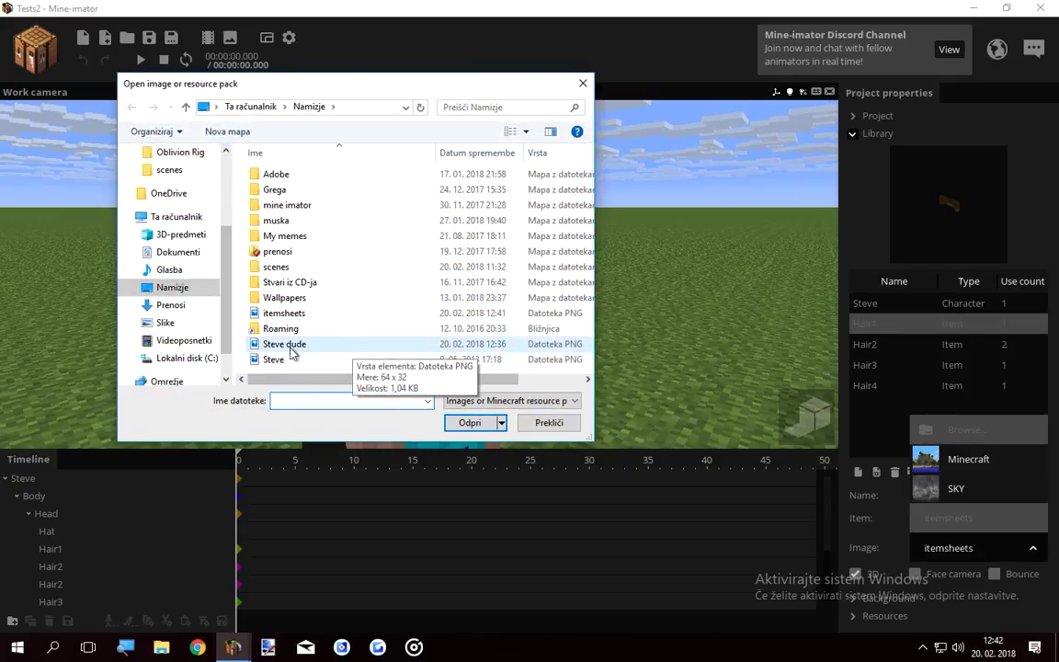
{"action": "double_click", "coordinate": [293, 314]}
{"action": "left_click", "coordinate": [482, 485]}
{"action": "left_click", "coordinate": [455, 344]}
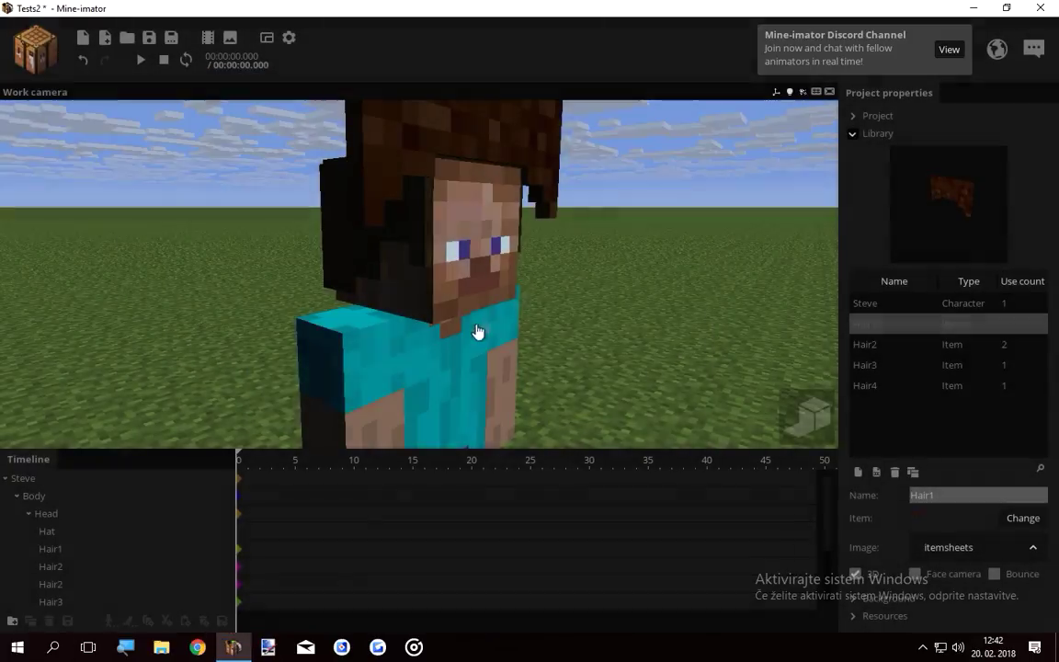
{"action": "left_click_drag", "start_coordinate": [503, 300], "coordinate": [504, 261]}
{"action": "scroll", "coordinate": [504, 261], "scroll_direction": "down", "scroll_amount": 2}
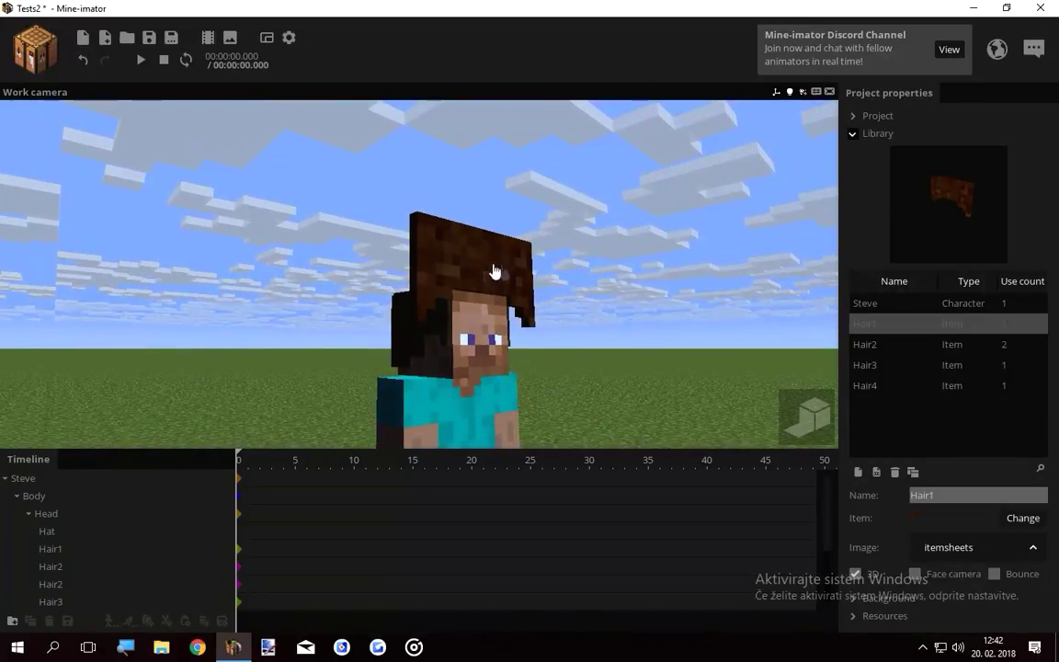
{"action": "left_click_drag", "start_coordinate": [325, 562], "coordinate": [426, 511]}
{"action": "scroll", "coordinate": [425, 511], "scroll_direction": "up", "scroll_amount": 3}
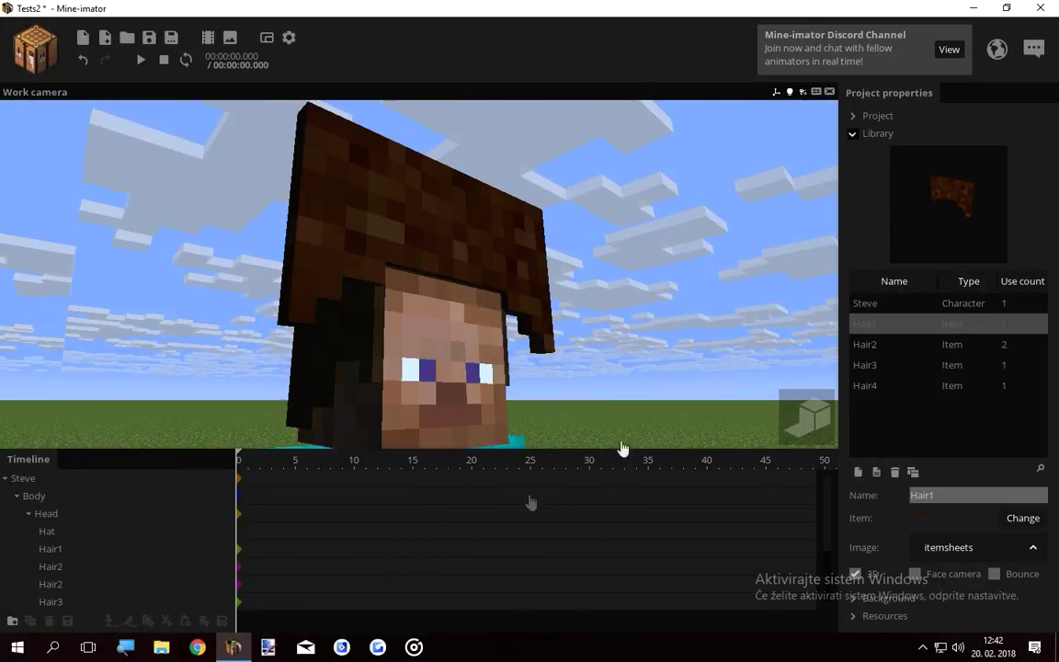
Switch to paint.net and mark out the fringe's 16 × 16 cell to check its size against the neighbouring piece, then close paint.net
{"action": "left_click", "coordinate": [973, 9]}
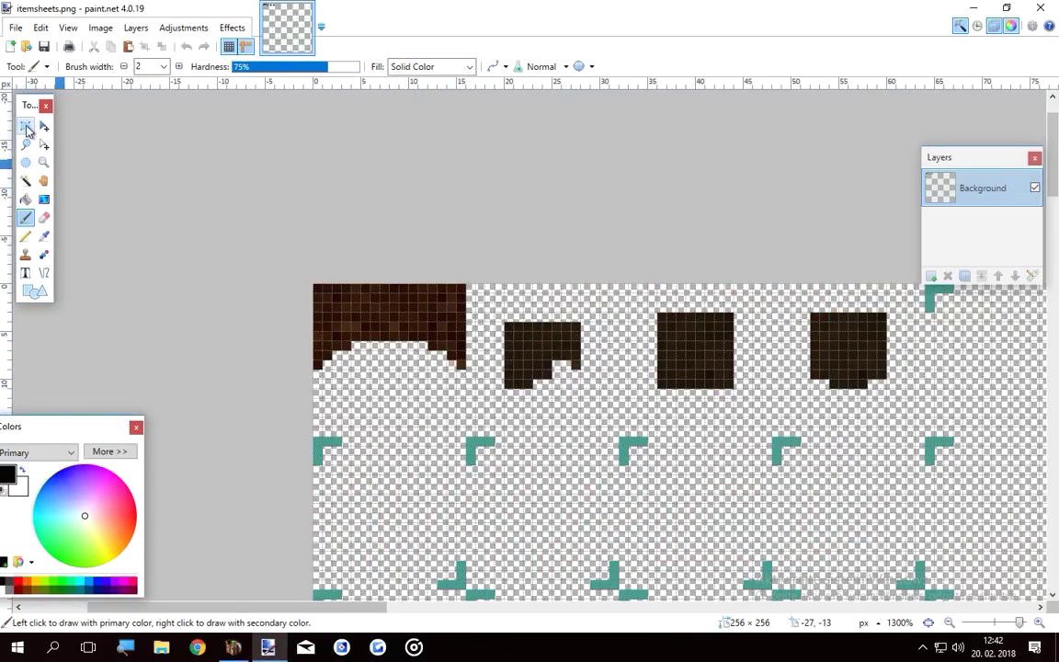
{"action": "left_click", "coordinate": [26, 125]}
{"action": "left_click_drag", "start_coordinate": [323, 290], "coordinate": [464, 434]}
{"action": "left_click_drag", "start_coordinate": [498, 324], "coordinate": [580, 388]}
{"action": "left_click", "coordinate": [564, 421]}
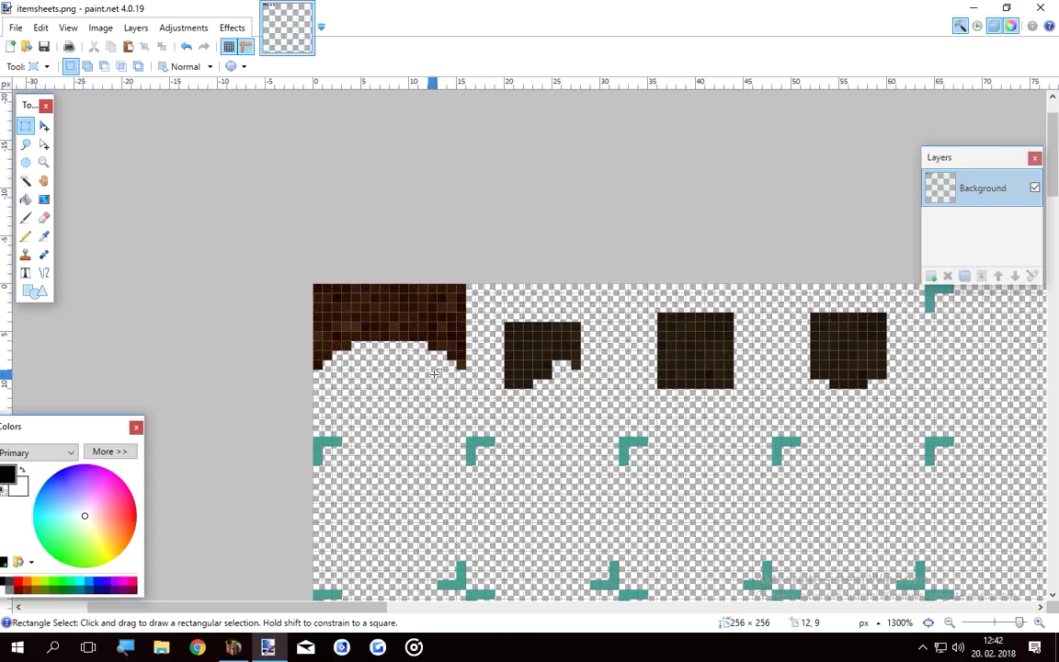
{"action": "left_click_drag", "start_coordinate": [305, 280], "coordinate": [466, 436]}
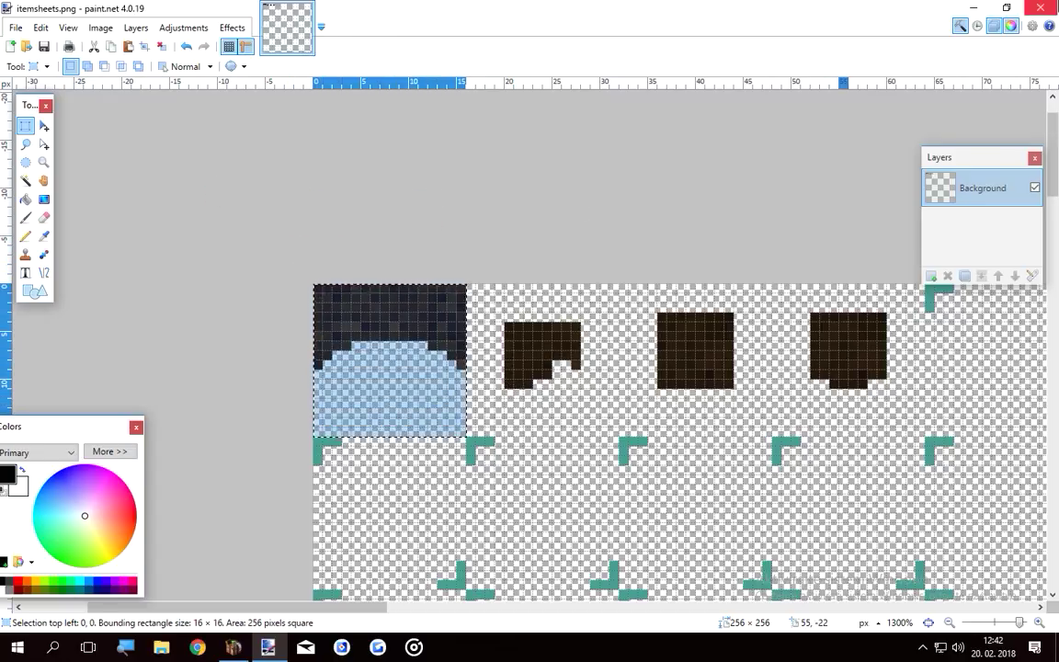
{"action": "left_click", "coordinate": [1041, 7]}
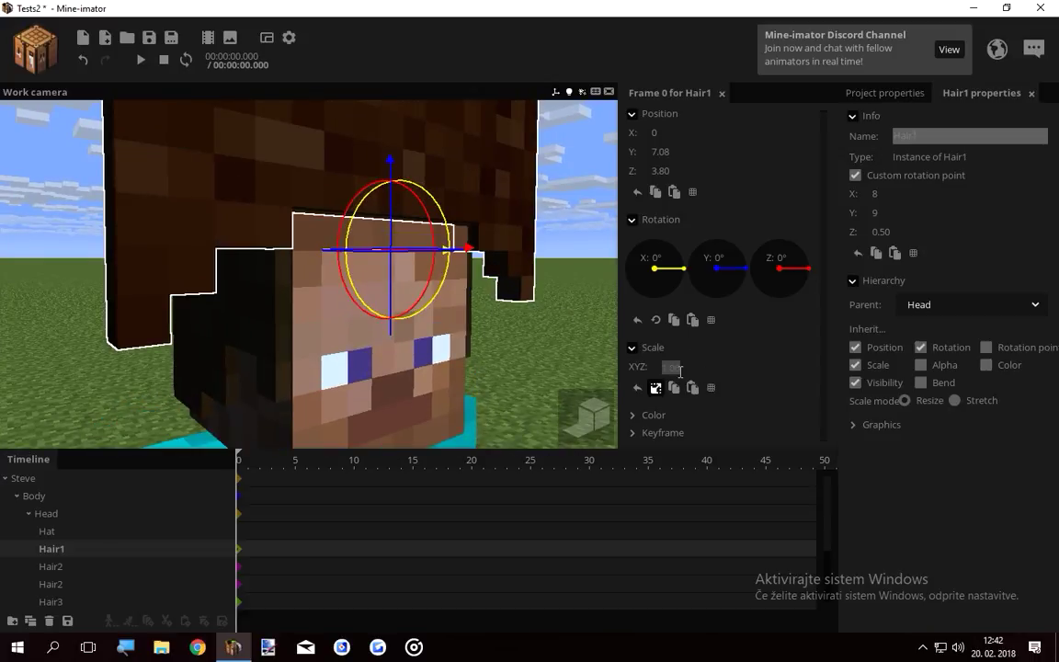
Open the Windows calculator, divide 1.06 by 2, and close the calculator
{"action": "left_click", "coordinate": [580, 368]}
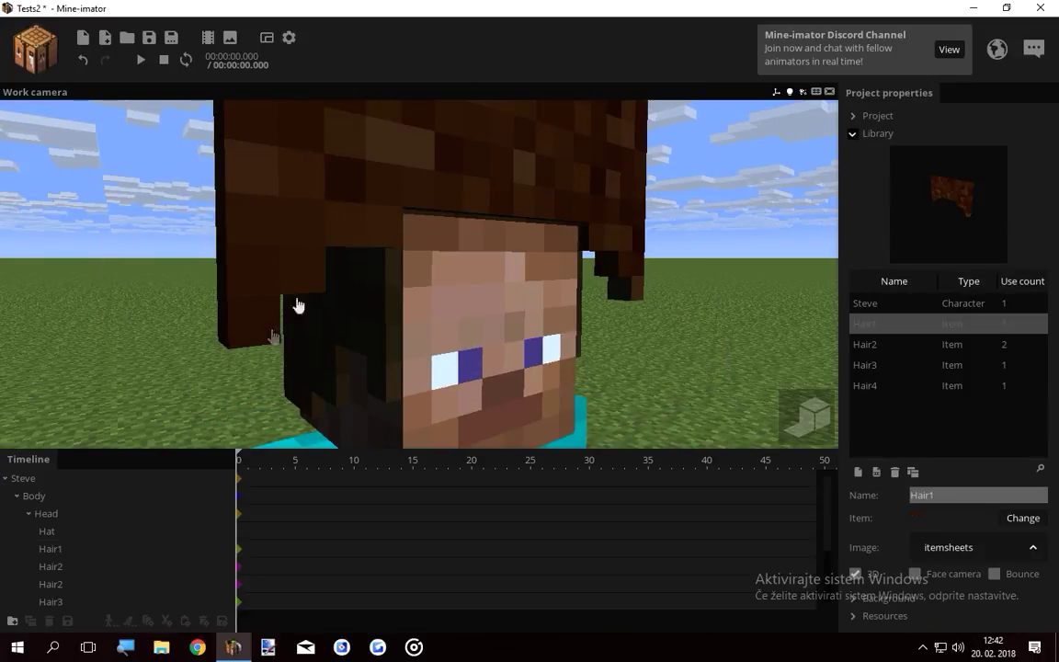
{"action": "left_click", "coordinate": [53, 647]}
{"action": "type", "text": "kal"}
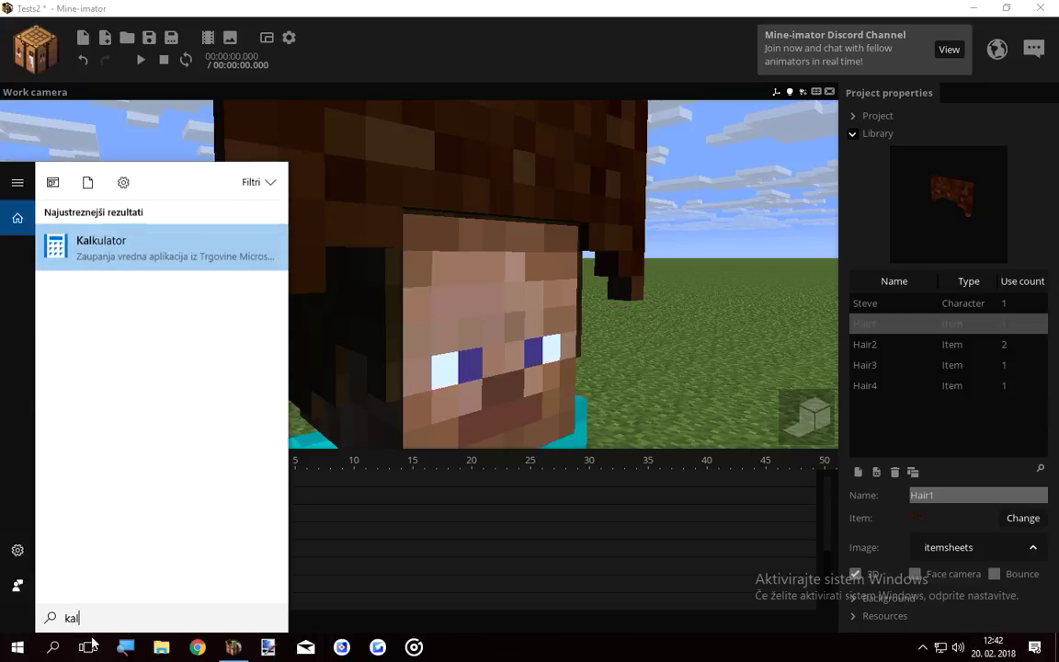
{"action": "left_click", "coordinate": [191, 262]}
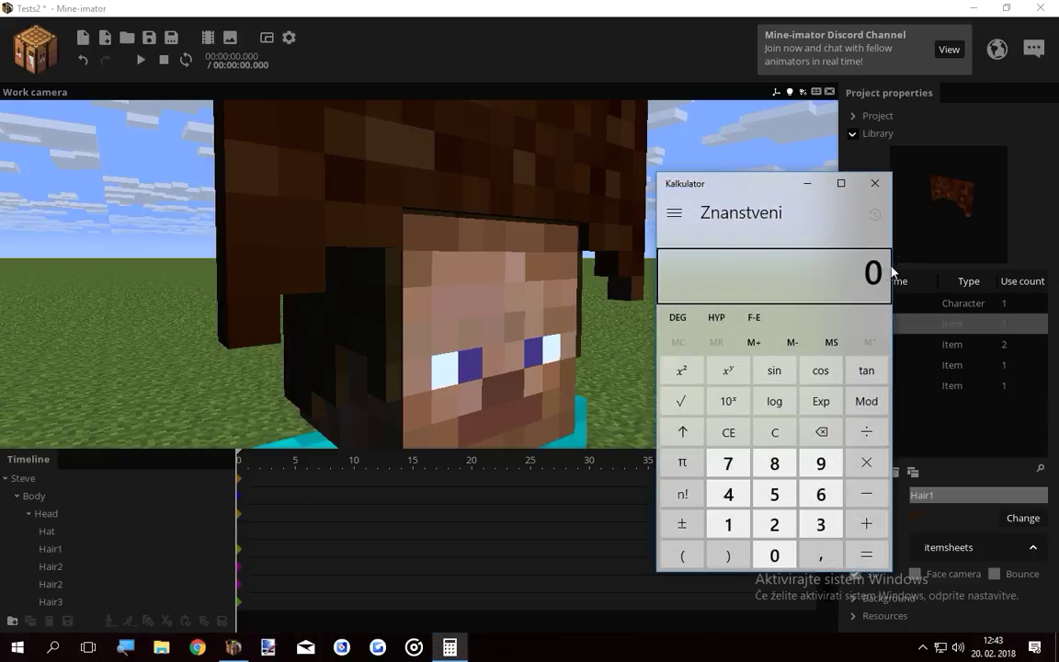
{"action": "left_click", "coordinate": [733, 524]}
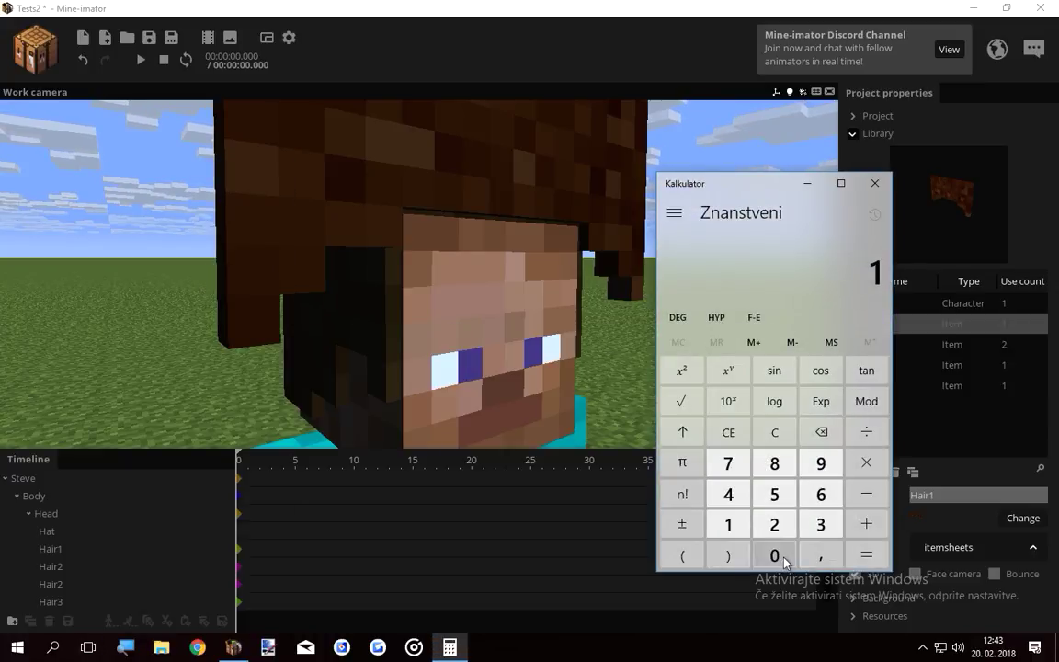
{"action": "left_click", "coordinate": [821, 555]}
{"action": "left_click", "coordinate": [774, 555]}
{"action": "left_click", "coordinate": [821, 493]}
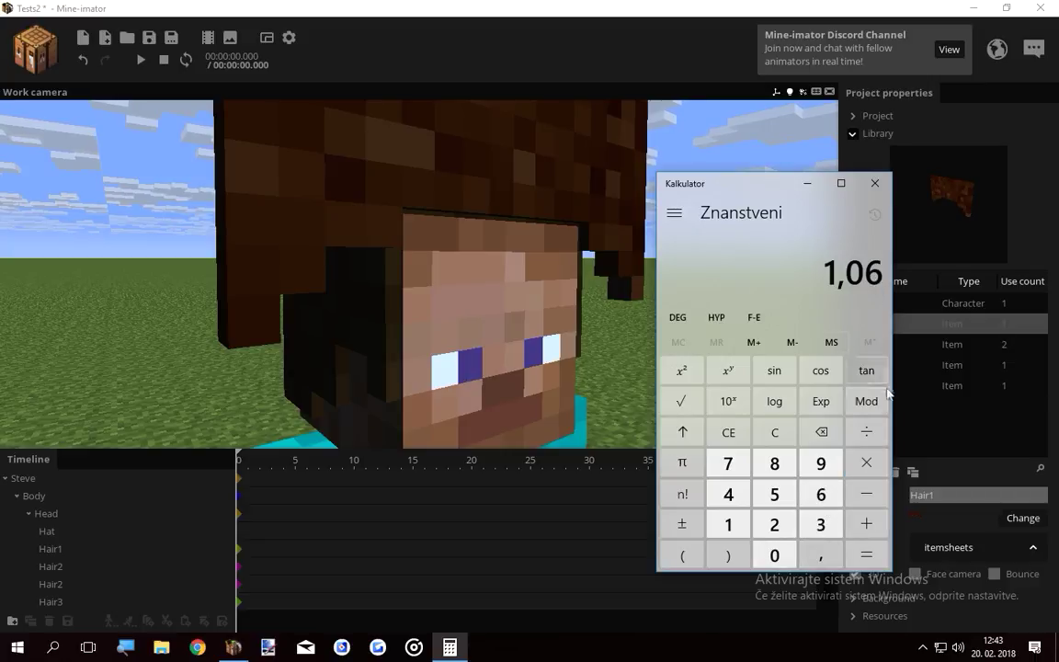
{"action": "left_click", "coordinate": [865, 431]}
{"action": "left_click", "coordinate": [774, 524]}
{"action": "left_click", "coordinate": [866, 554]}
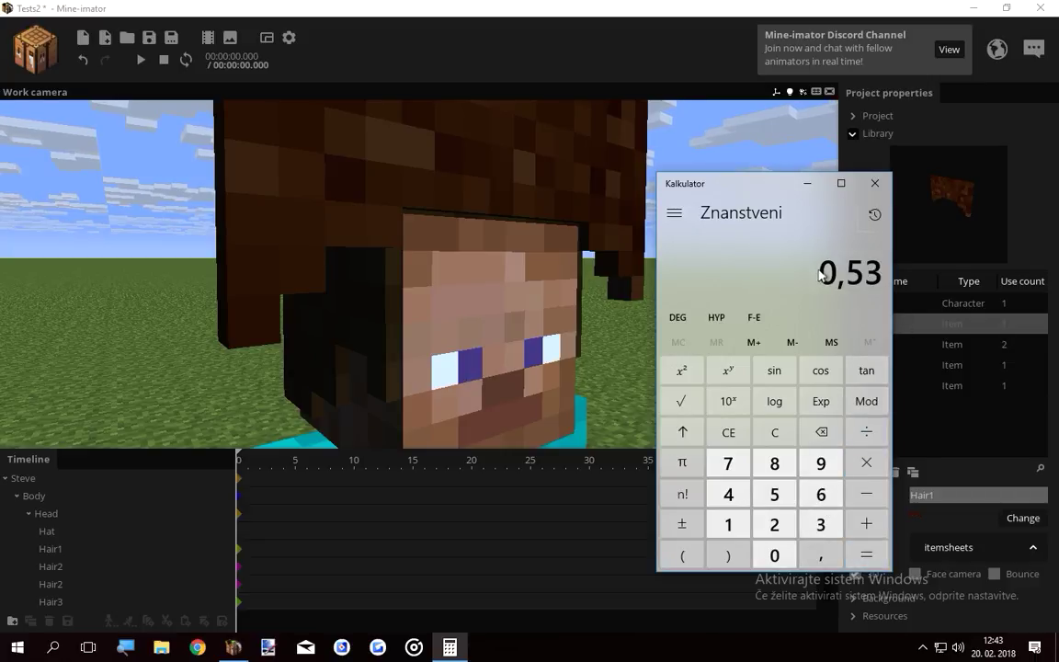
{"action": "left_click", "coordinate": [874, 182]}
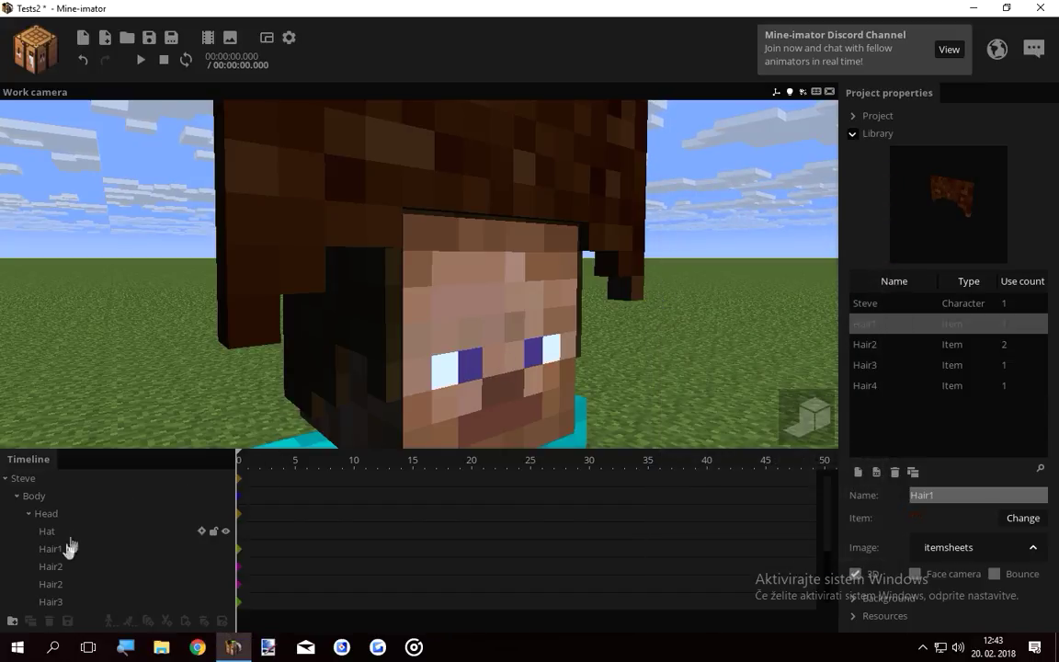
Set the uniform XYZ scale of the Hair1 fringe to 0.53
{"action": "left_click", "coordinate": [64, 551]}
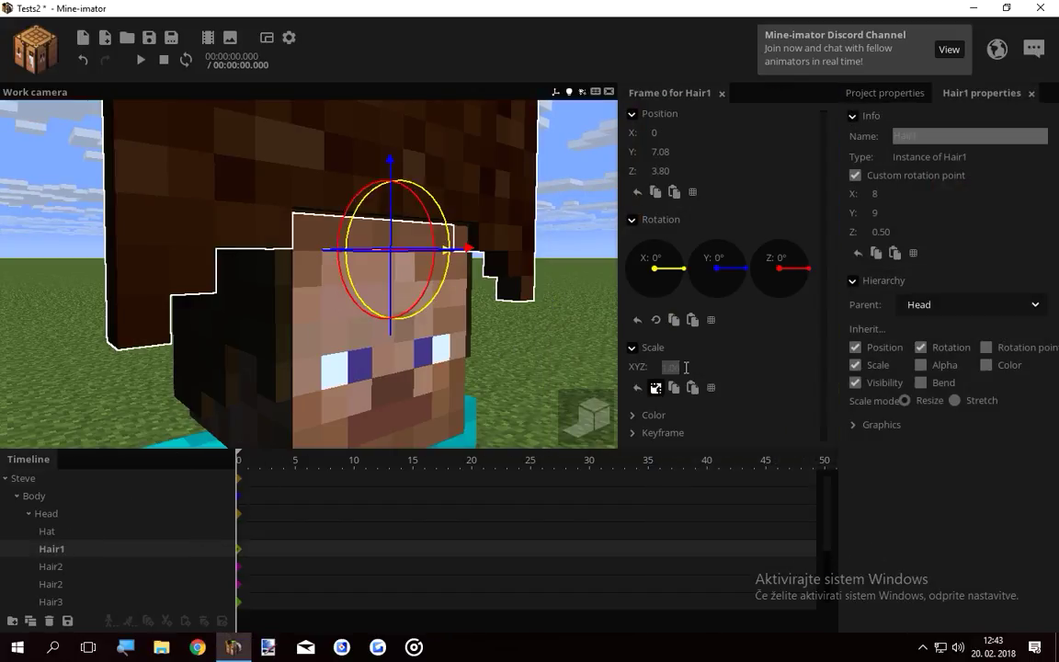
{"action": "type", "text": "0.53"}
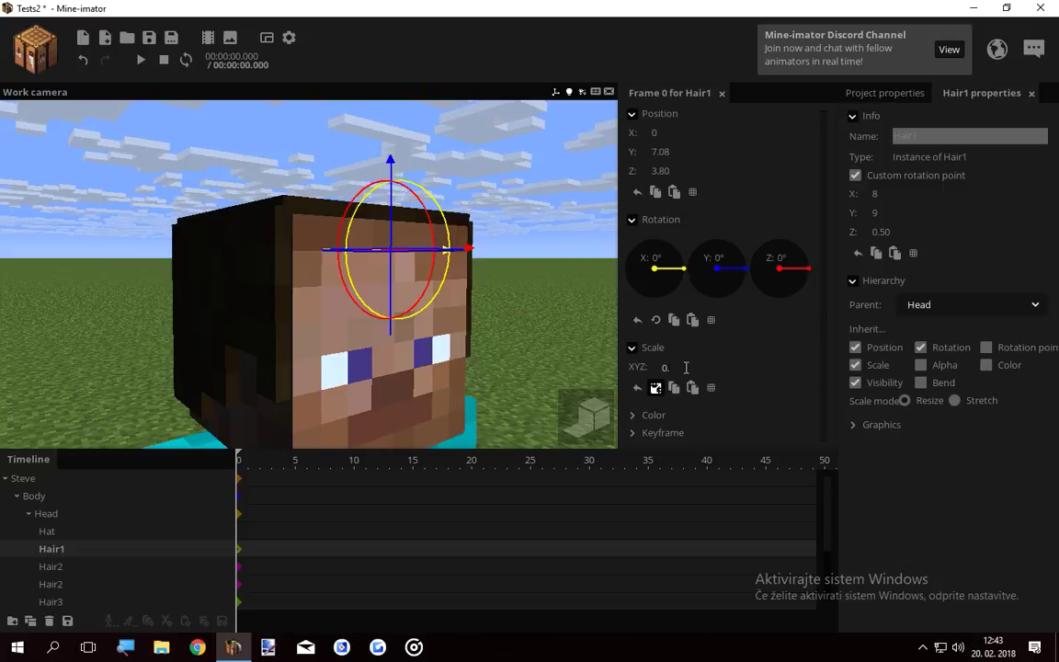
{"action": "key", "text": "Return"}
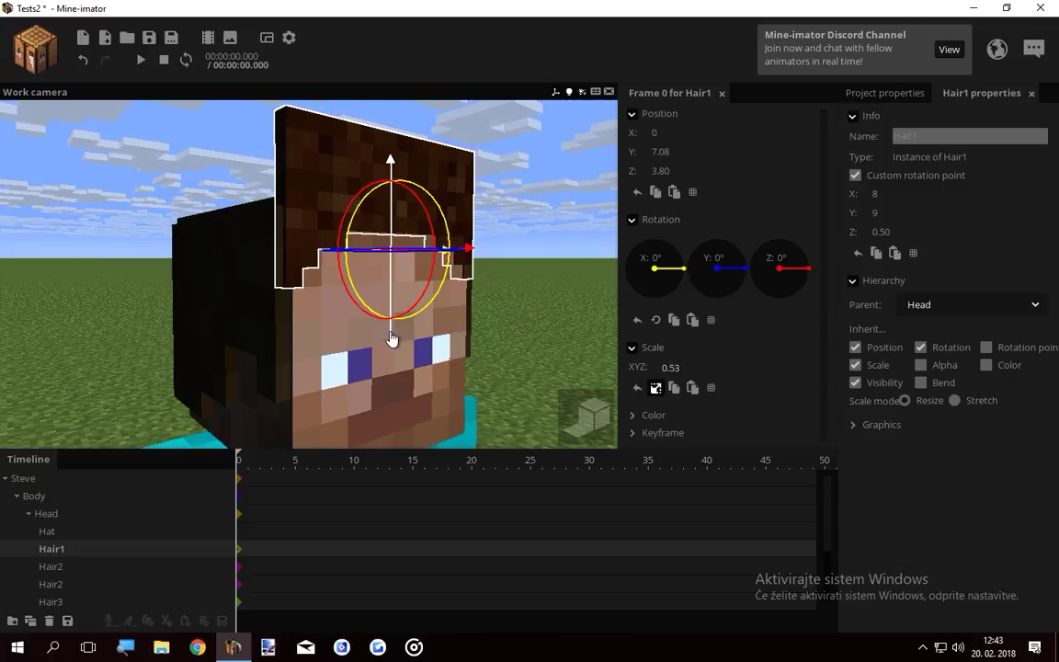
Move Hair1 down and forward against Steve's forehead, to about 4.57 in Y and 4.04 in Z
{"action": "left_click_drag", "start_coordinate": [393, 315], "coordinate": [393, 415]}
{"action": "left_click", "coordinate": [510, 361]}
{"action": "left_click_drag", "start_coordinate": [510, 362], "coordinate": [533, 335]}
{"action": "left_click", "coordinate": [98, 545]}
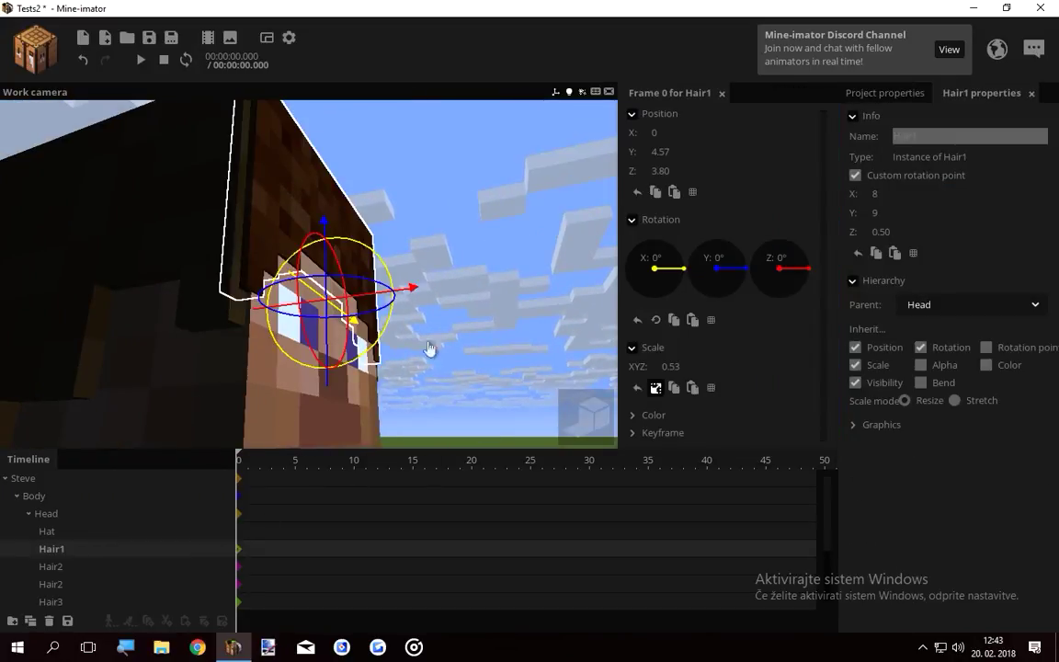
{"action": "right_click_drag", "start_coordinate": [430, 349], "coordinate": [425, 298]}
{"action": "left_click_drag", "start_coordinate": [423, 302], "coordinate": [531, 316]}
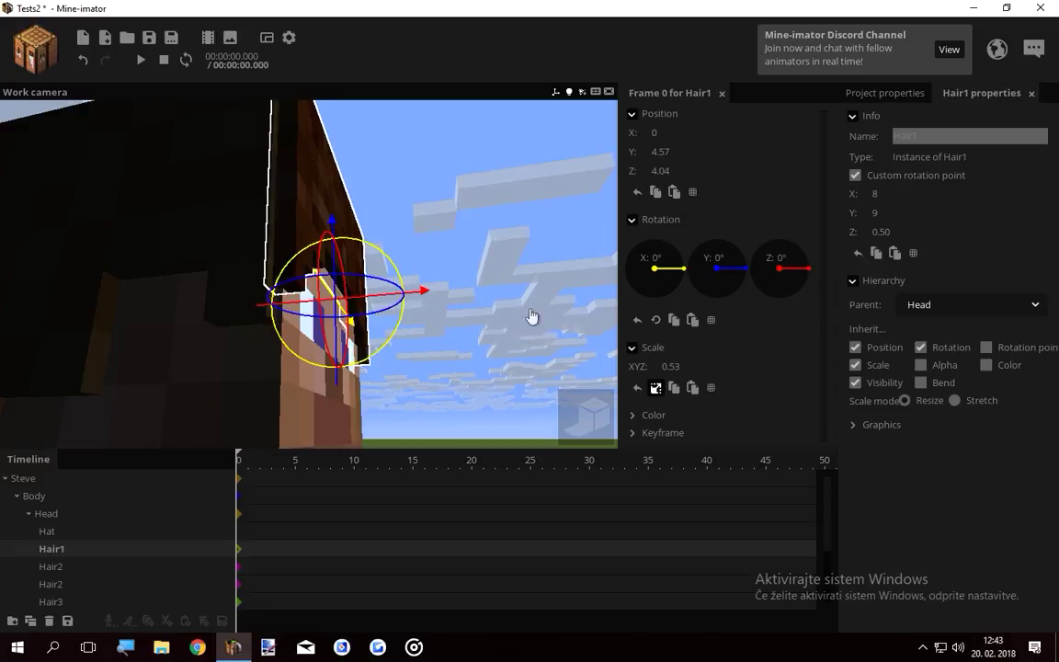
Unlink Hair1's scale axes and thicken the fringe with a Z scale of about 1.32, checking the fit around the head
{"action": "left_click", "coordinate": [656, 388]}
{"action": "left_click_drag", "start_coordinate": [660, 404], "coordinate": [700, 409]}
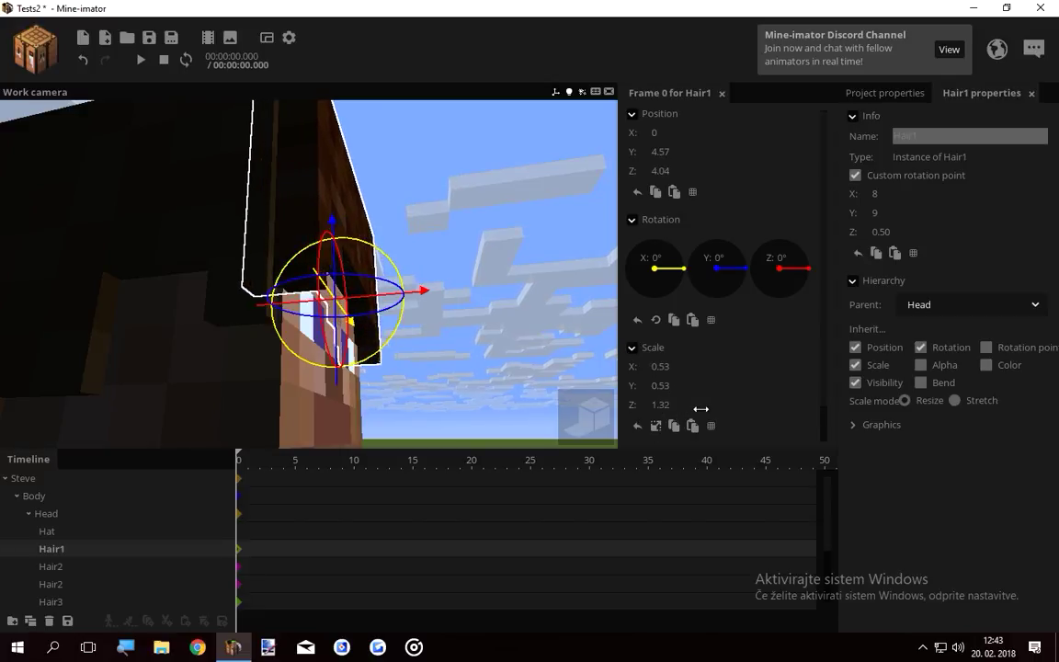
{"action": "left_click", "coordinate": [480, 273]}
{"action": "left_click_drag", "start_coordinate": [479, 273], "coordinate": [413, 317]}
{"action": "right_click_drag", "start_coordinate": [418, 274], "coordinate": [418, 212]}
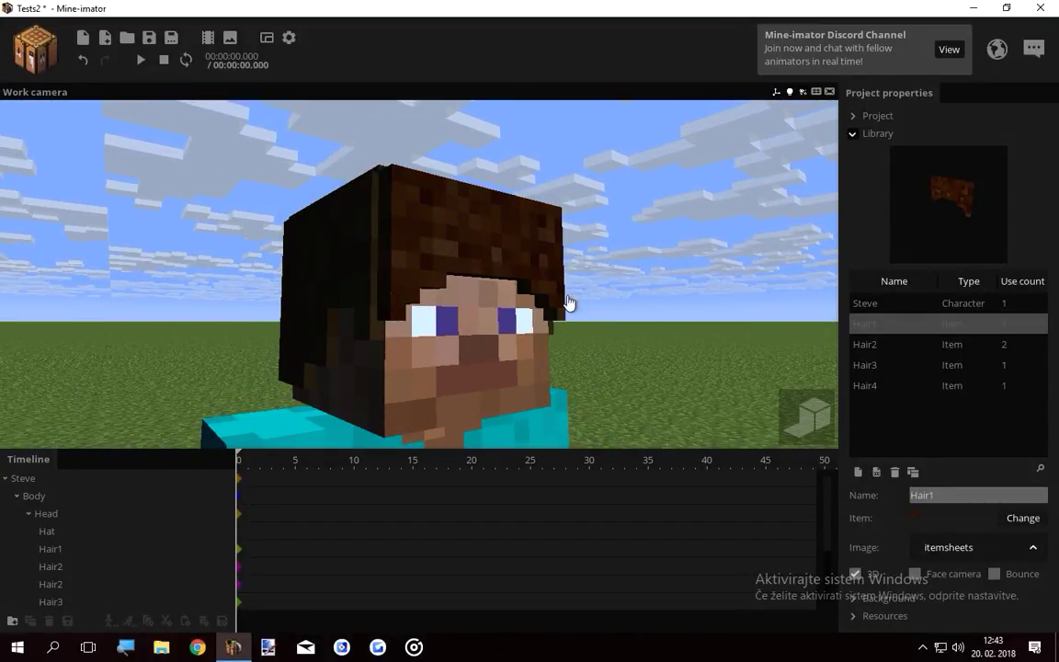
{"action": "left_click_drag", "start_coordinate": [551, 242], "coordinate": [522, 197]}
{"action": "left_click_drag", "start_coordinate": [570, 290], "coordinate": [625, 377]}
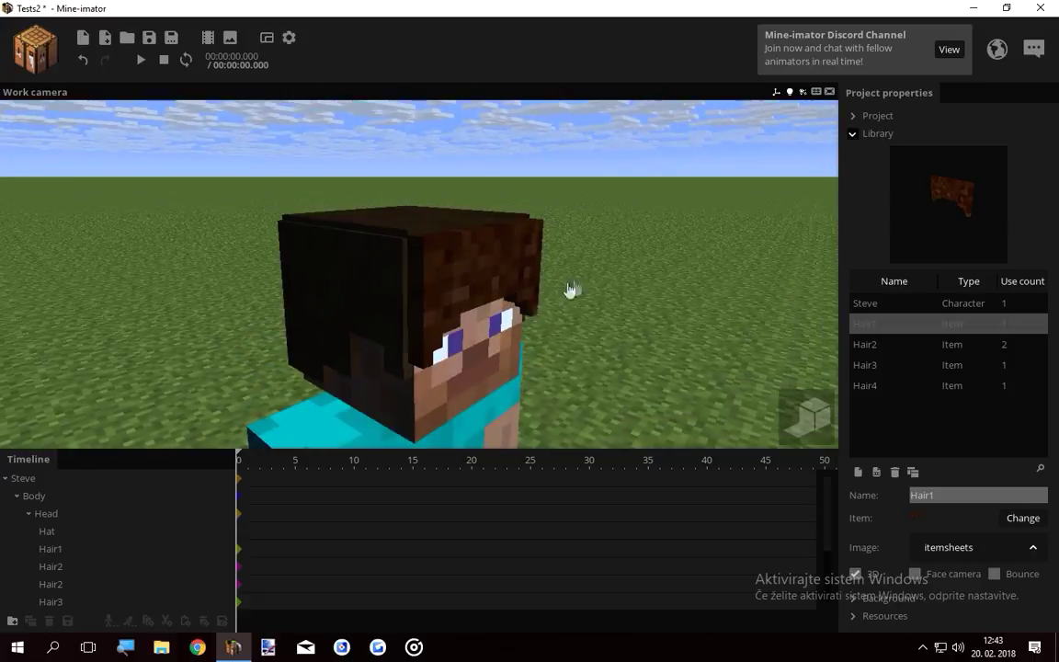
Examine the Hair folder of the Oblivion rig, including its scale, its pieces Hair1 to Hair4 and the Hair_second_layer subfolder
{"action": "left_click", "coordinate": [91, 547]}
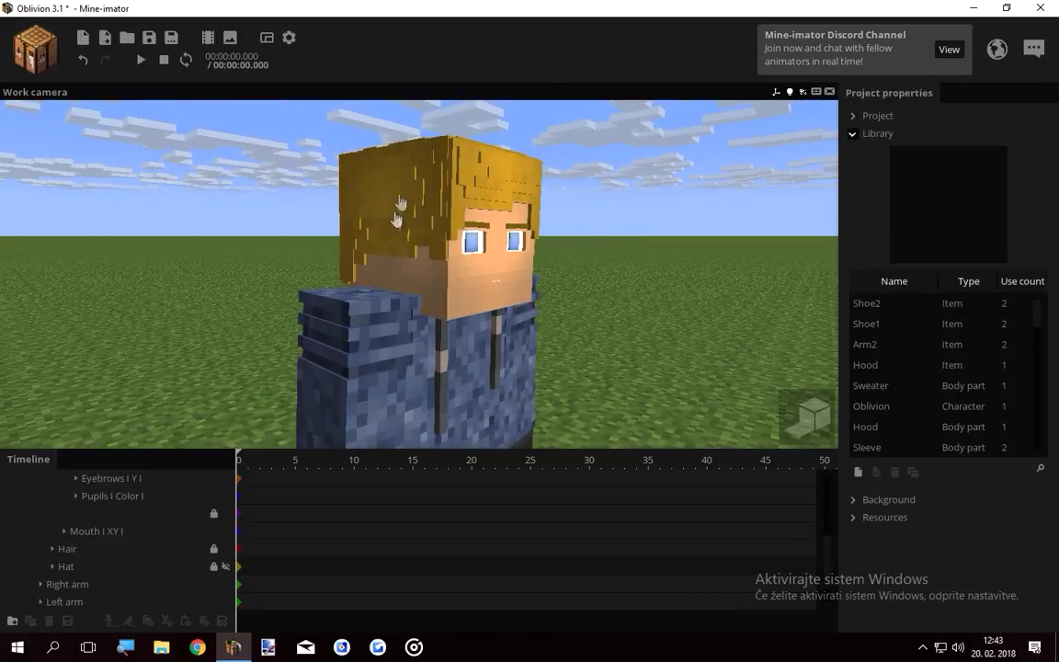
{"action": "left_click", "coordinate": [52, 549]}
{"action": "left_click", "coordinate": [77, 552]}
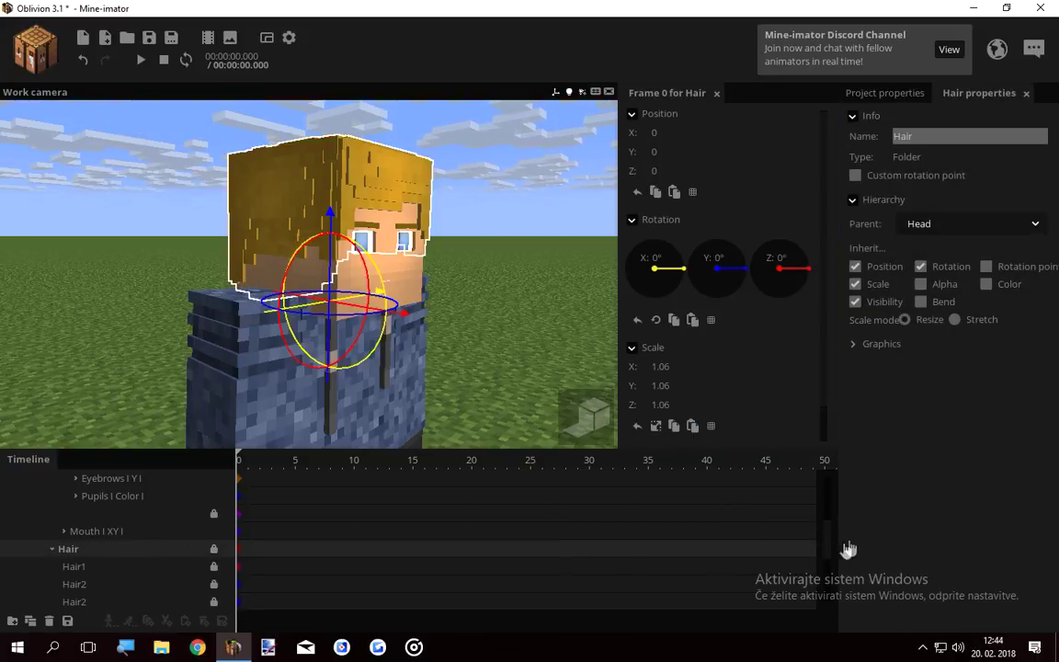
{"action": "left_click_drag", "start_coordinate": [828, 535], "coordinate": [823, 574]}
{"action": "left_click", "coordinate": [108, 511]}
{"action": "left_click", "coordinate": [104, 484]}
{"action": "left_click", "coordinate": [98, 498]}
{"action": "left_click", "coordinate": [96, 513]}
{"action": "left_click", "coordinate": [84, 531]}
{"action": "left_click", "coordinate": [81, 548]}
{"action": "left_click", "coordinate": [64, 566]}
{"action": "left_click", "coordinate": [94, 567]}
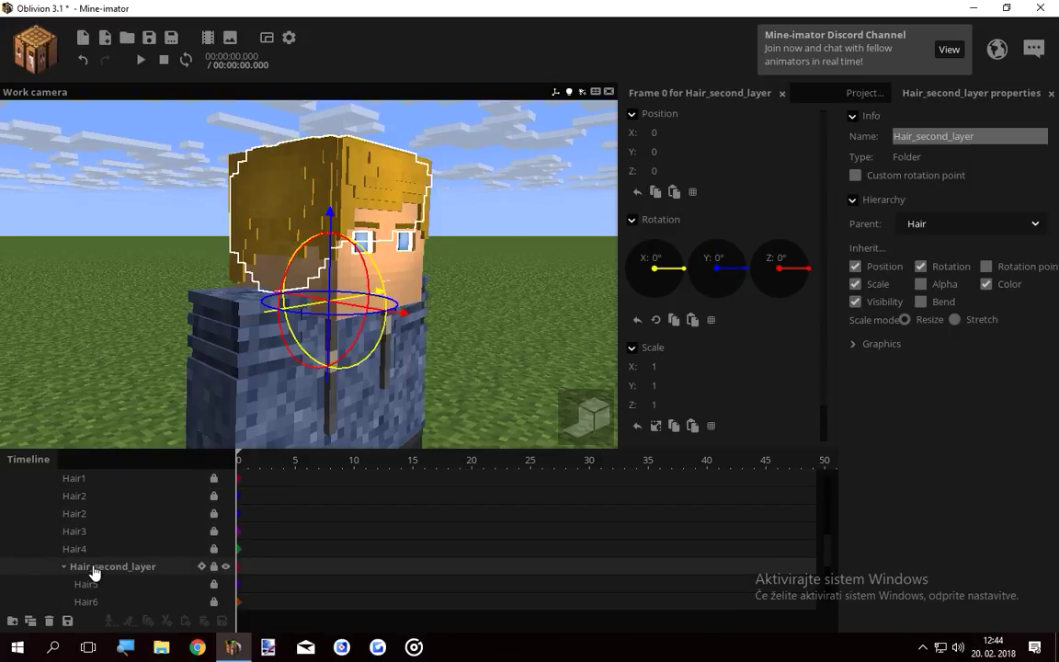
Toggle the visibility of Hair_second_layer and Hair_third_layer off and on to compare the rig's layered hair
{"action": "left_click", "coordinate": [226, 570]}
{"action": "right_click_drag", "start_coordinate": [313, 294], "coordinate": [312, 331]}
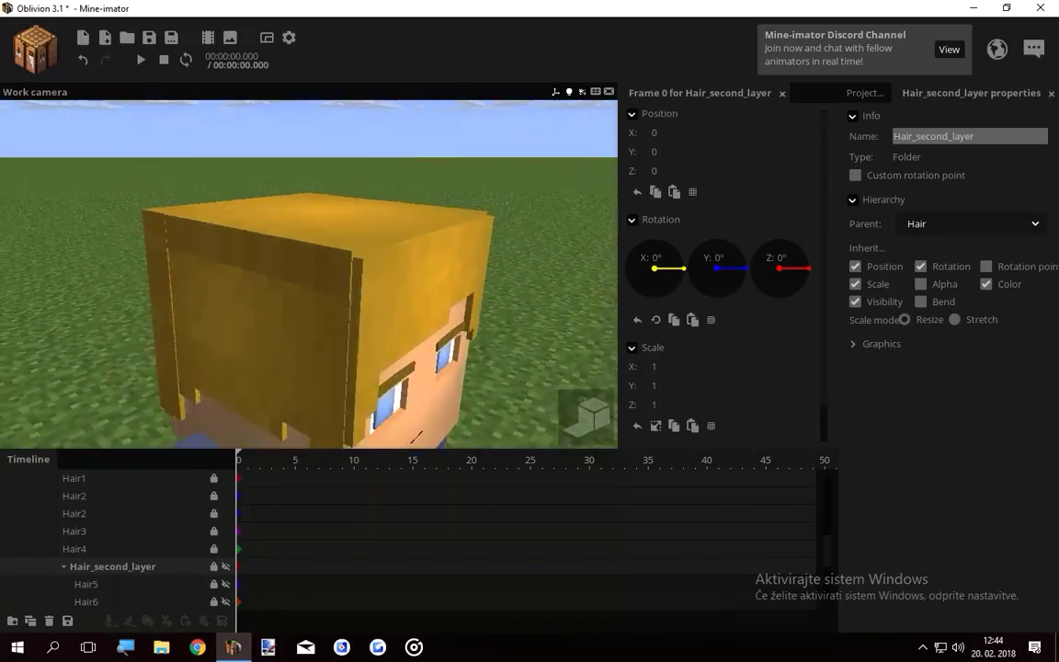
{"action": "key", "text": "s"}
{"action": "left_click", "coordinate": [225, 568]}
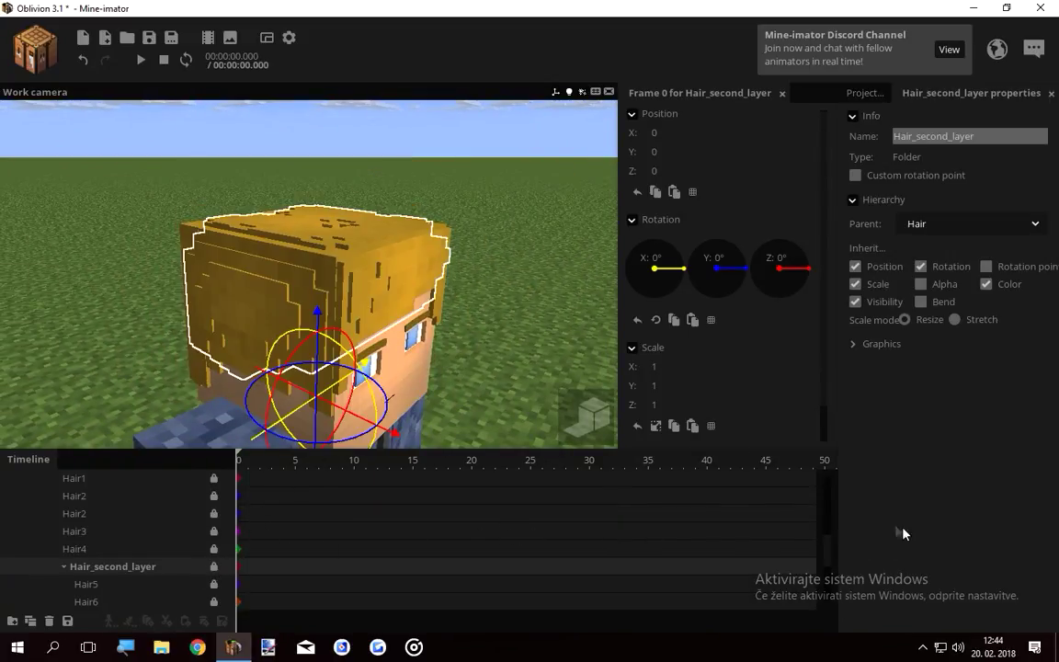
{"action": "scroll", "coordinate": [827, 572], "scroll_direction": "down", "scroll_amount": 2}
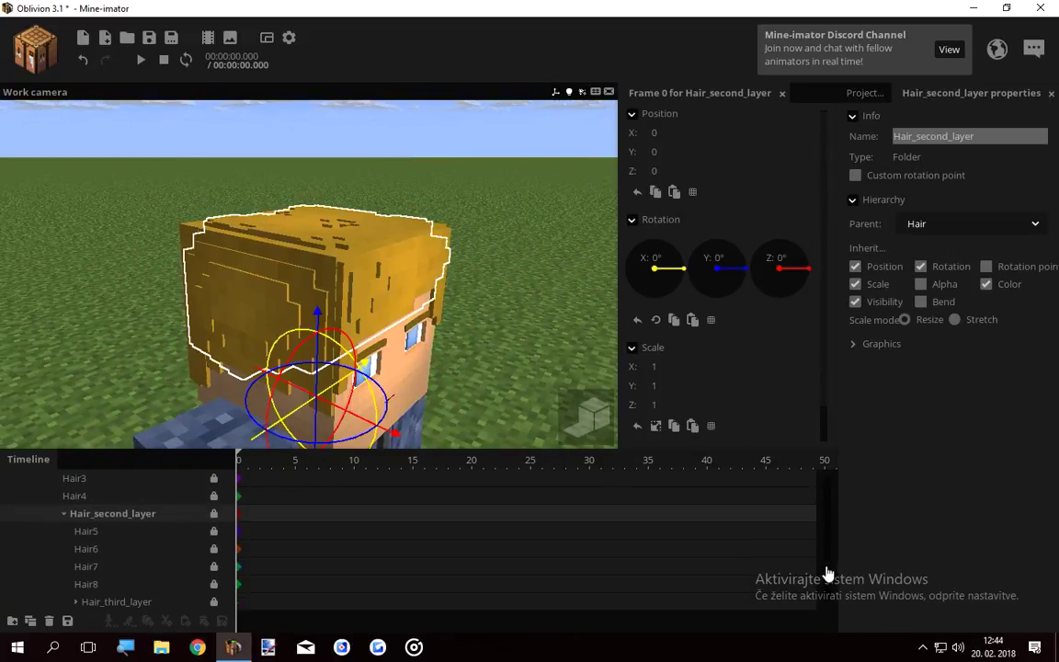
{"action": "left_click", "coordinate": [227, 603]}
{"action": "left_click", "coordinate": [227, 603]}
Select Hair7 in the second hair layer and inspect its shape from above the head
{"action": "left_click", "coordinate": [103, 327]}
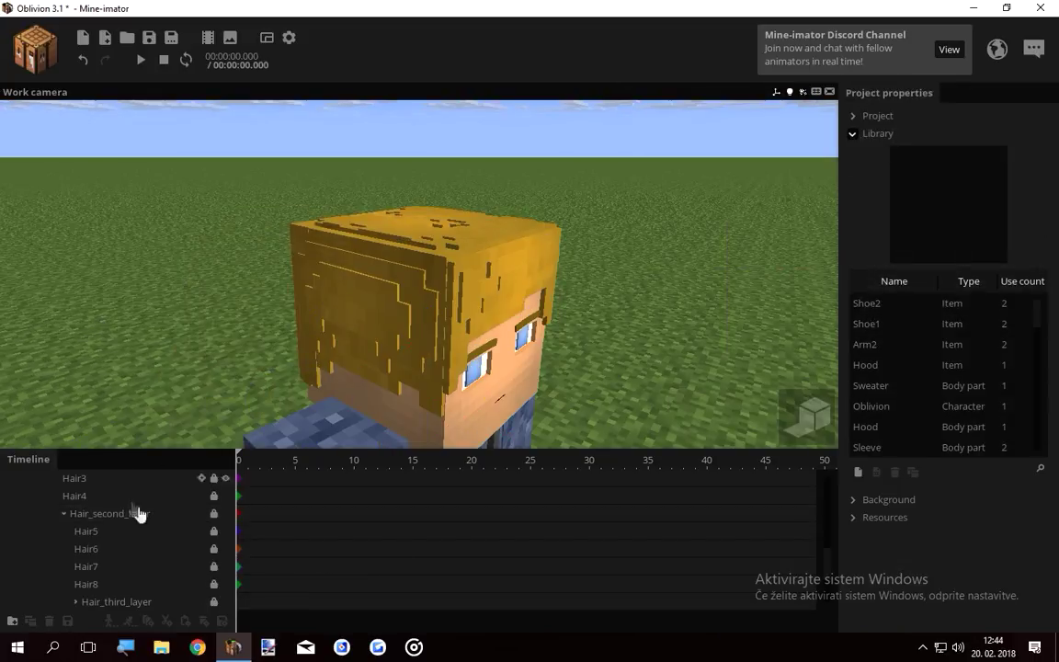
{"action": "left_click", "coordinate": [96, 566]}
{"action": "left_click_drag", "start_coordinate": [276, 276], "coordinate": [303, 368]}
{"action": "left_click_drag", "start_coordinate": [172, 273], "coordinate": [181, 249]}
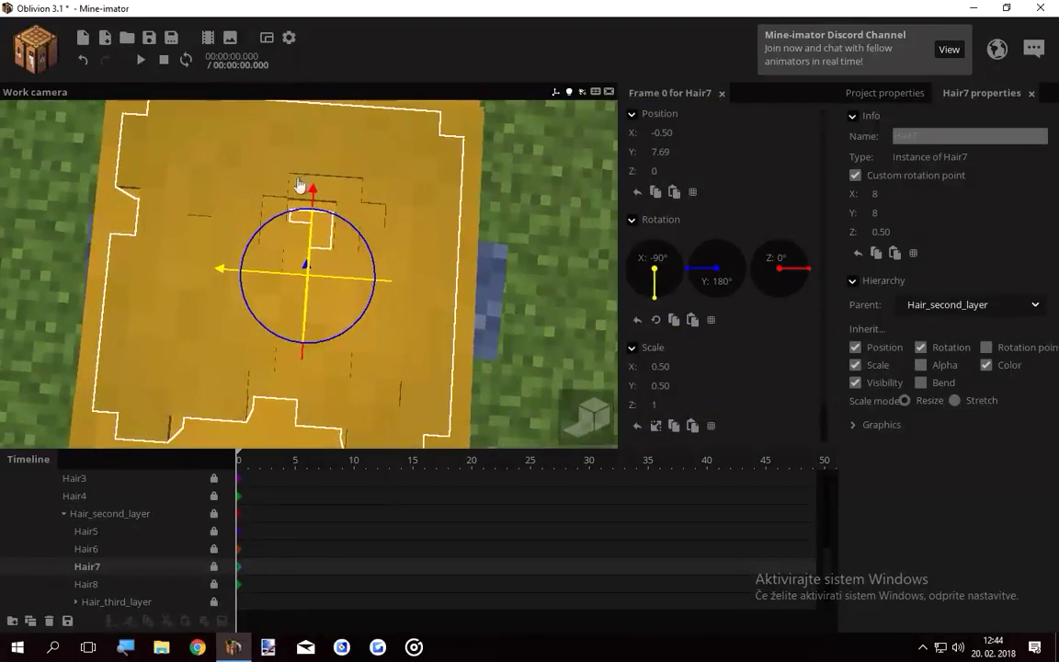
{"action": "middle_click_drag", "start_coordinate": [335, 263], "coordinate": [334, 263]}
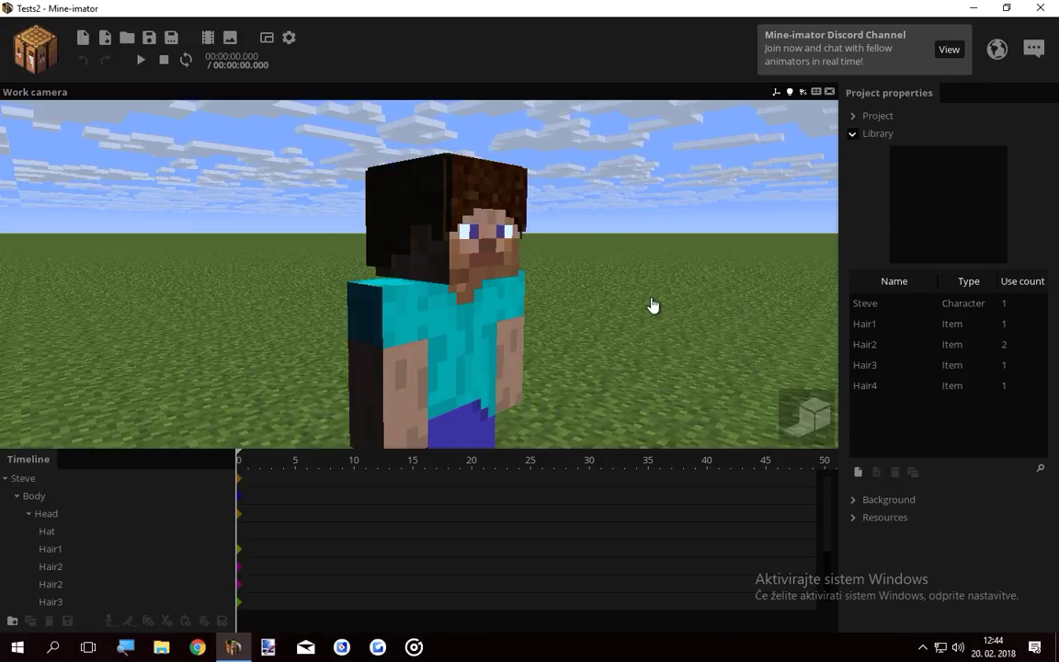
Save the Tests2 project and open itemsheets.png from the desktop in paint.net
{"action": "key", "text": "ctrl+s"}
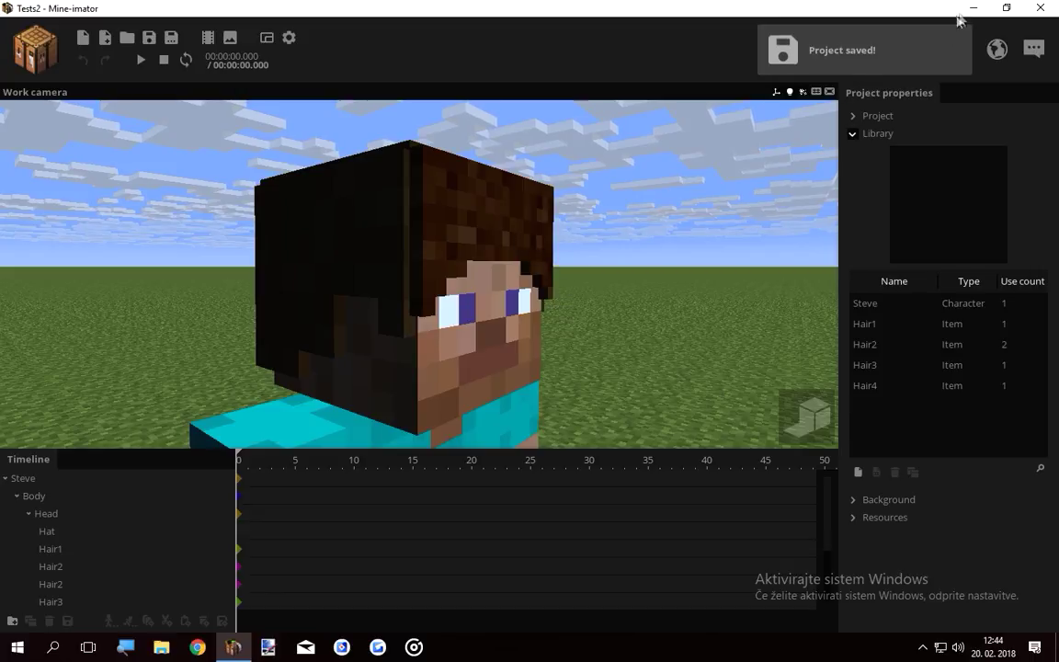
{"action": "left_click", "coordinate": [959, 14]}
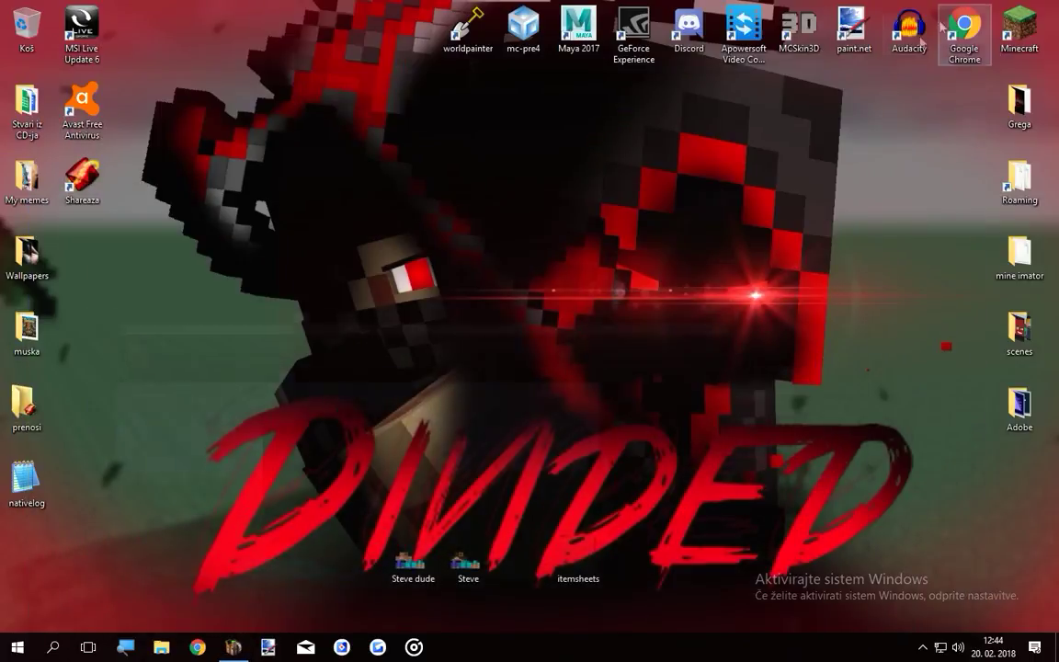
{"action": "right_click", "coordinate": [582, 556]}
{"action": "mouse_move", "coordinate": [680, 319]}
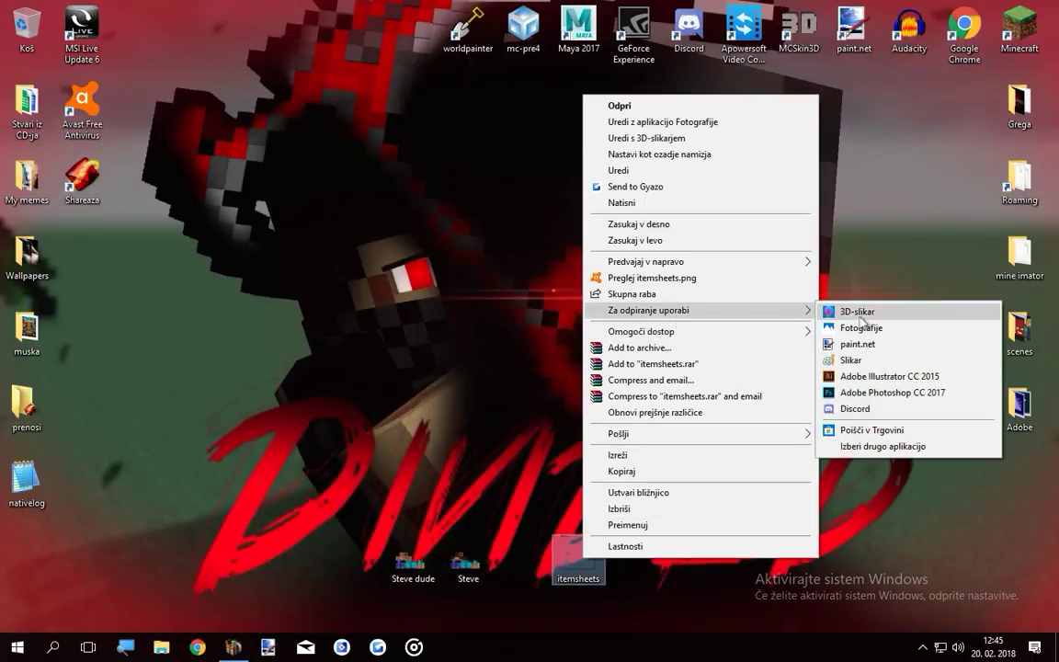
{"action": "left_click", "coordinate": [772, 356]}
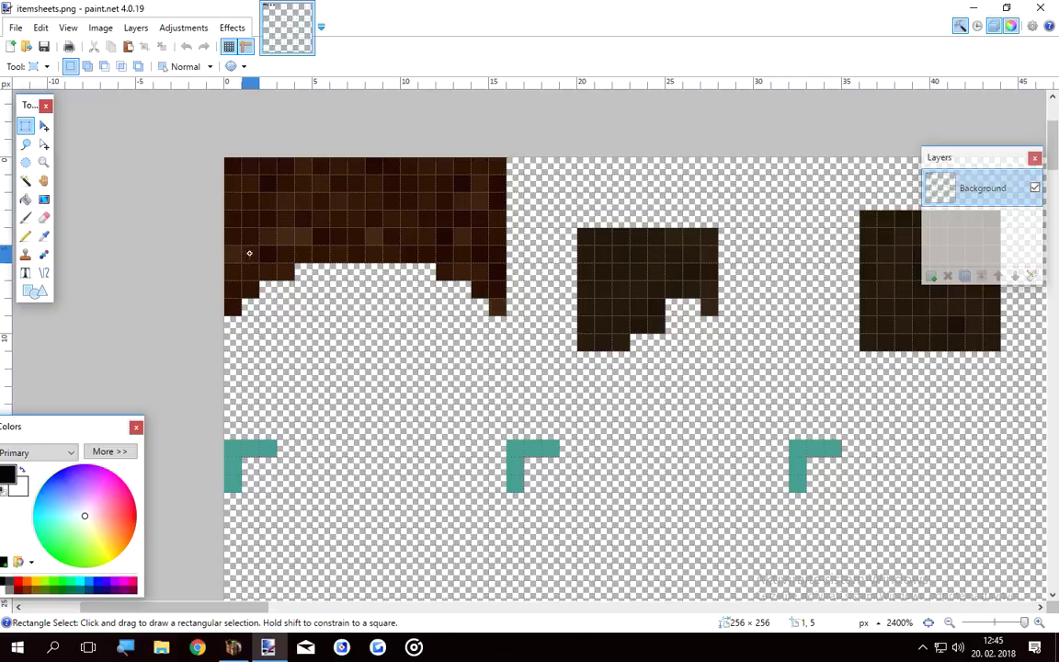
Build a combined rectangular selection of 14 × 5 pixels inside the fringe, inset from its edges and following its stepped lower outline
{"action": "left_click_drag", "start_coordinate": [249, 253], "coordinate": [250, 181]}
{"action": "left_click", "coordinate": [88, 66]}
{"action": "left_click_drag", "start_coordinate": [265, 241], "coordinate": [286, 184]}
{"action": "left_click_drag", "start_coordinate": [303, 219], "coordinate": [428, 184], "text": "ctrl"}
{"action": "left_click_drag", "start_coordinate": [443, 237], "coordinate": [463, 184], "text": "ctrl"}
{"action": "left_click_drag", "start_coordinate": [481, 185], "coordinate": [480, 254], "text": "ctrl"}
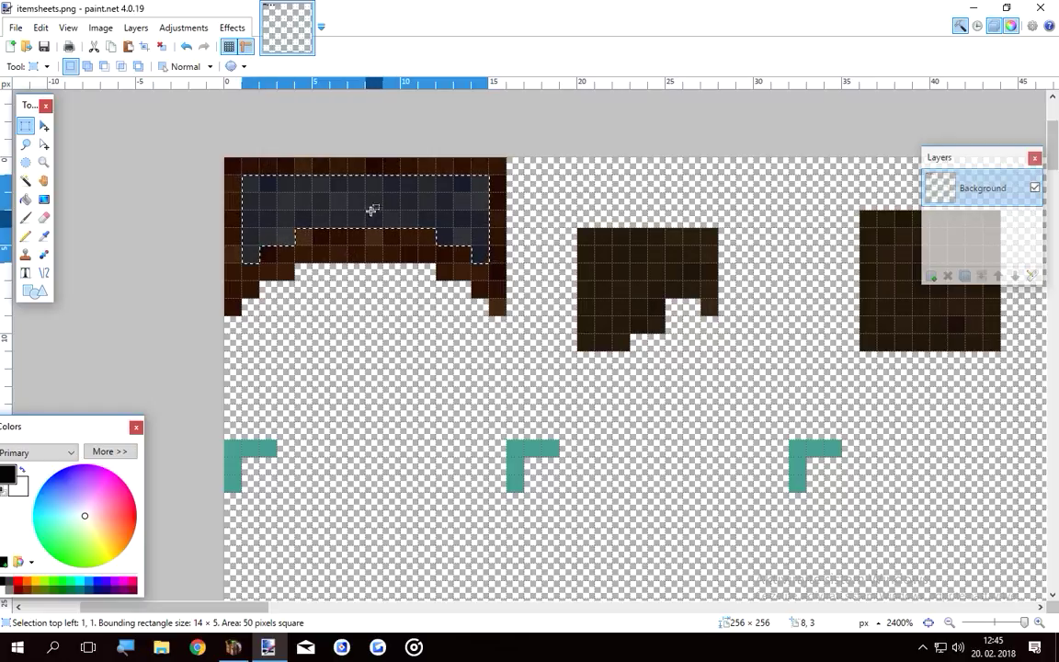
{"action": "scroll", "coordinate": [354, 207], "scroll_direction": "down", "scroll_amount": 2, "text": "ctrl"}
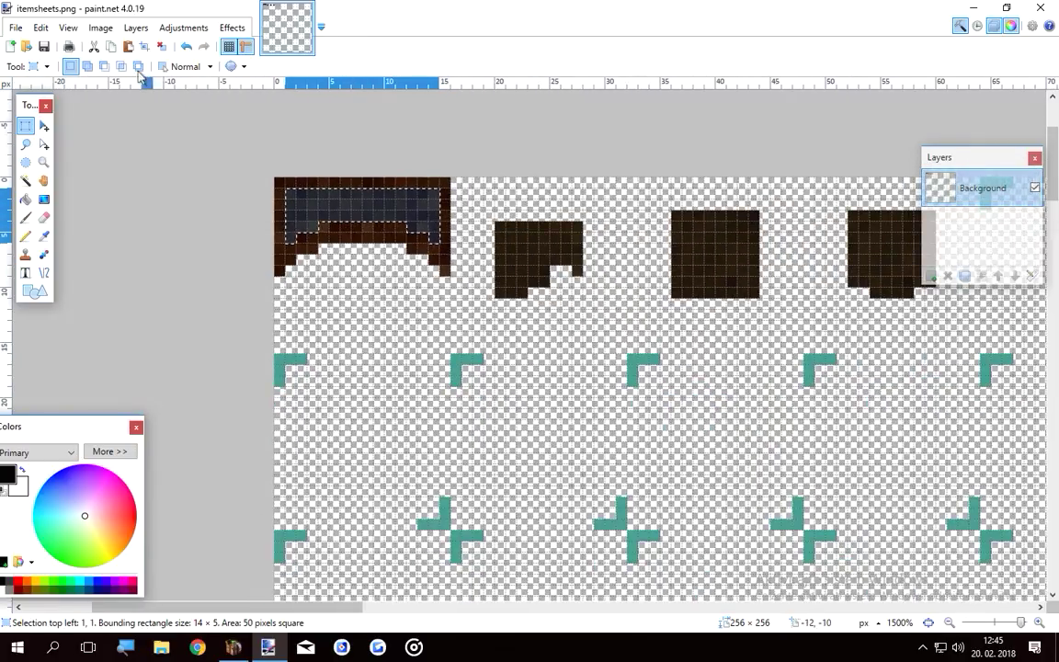
{"action": "scroll", "coordinate": [369, 342], "scroll_direction": "right", "scroll_amount": 5}
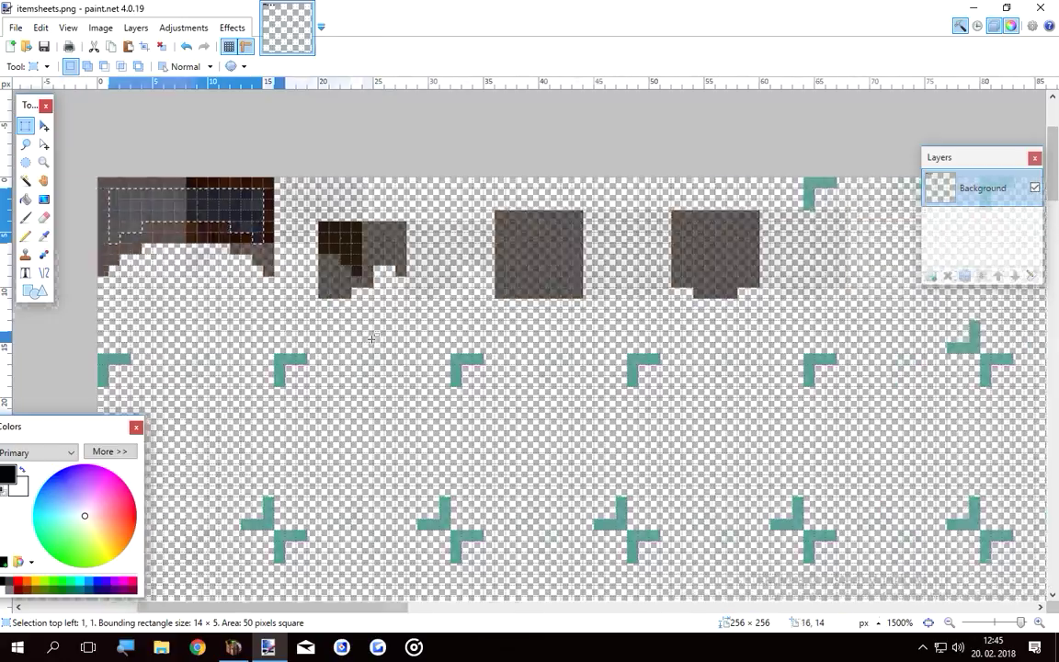
Place the copied 14 × 5 pixel fringe piece in the fifth slot of the first row and erase that slot's teal corner markers
{"action": "left_click", "coordinate": [127, 47]}
{"action": "left_click_drag", "start_coordinate": [300, 325], "coordinate": [834, 363]}
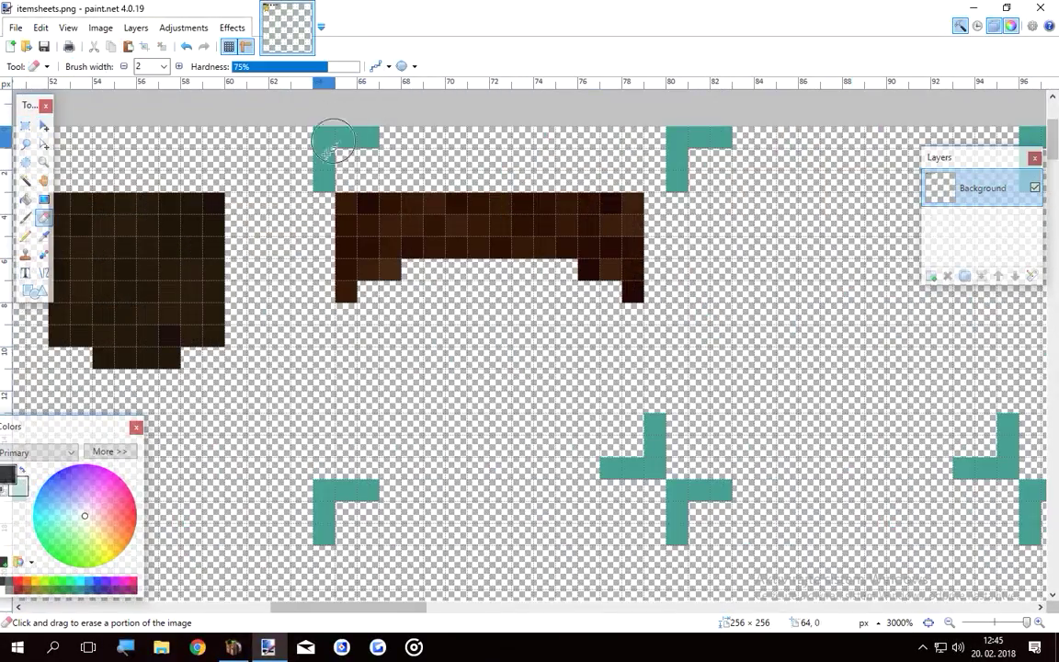
{"action": "mouse_move", "coordinate": [331, 135]}
{"action": "left_mouse_down"}
{"action": "mouse_move", "coordinate": [324, 190]}
{"action": "mouse_move", "coordinate": [378, 137]}
{"action": "left_mouse_up"}
{"action": "mouse_move", "coordinate": [559, 376]}
{"action": "left_mouse_down"}
{"action": "mouse_move", "coordinate": [643, 438]}
{"action": "mouse_move", "coordinate": [638, 421]}
{"action": "left_mouse_up"}
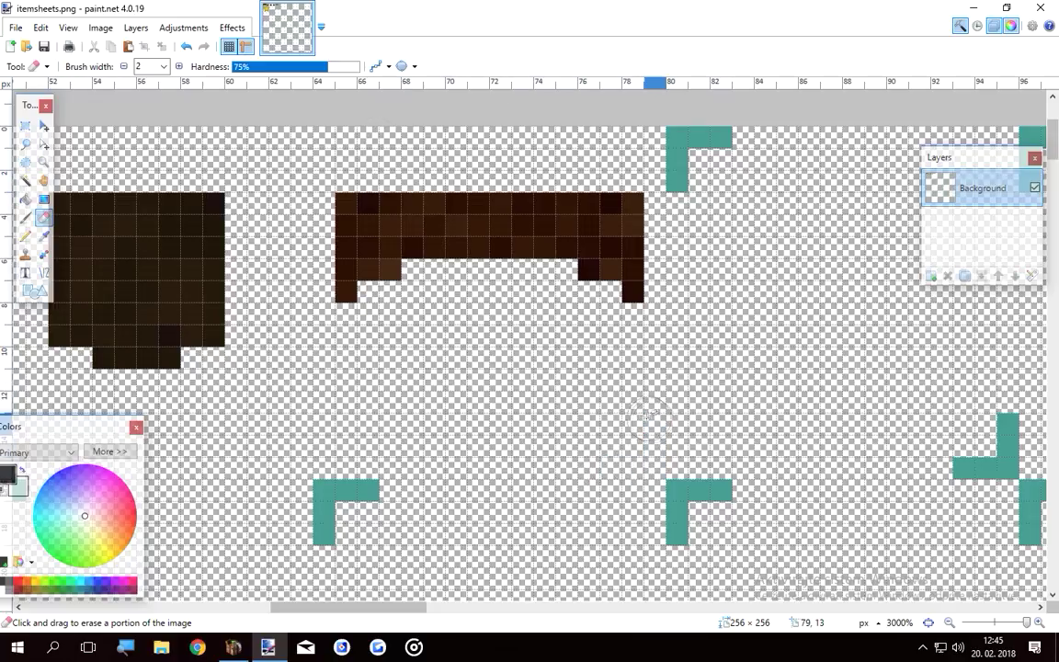
Save itemsheets.png with auto-detected bit depth, and save the Tests2 project back in Mine-imator
{"action": "left_click", "coordinate": [44, 47]}
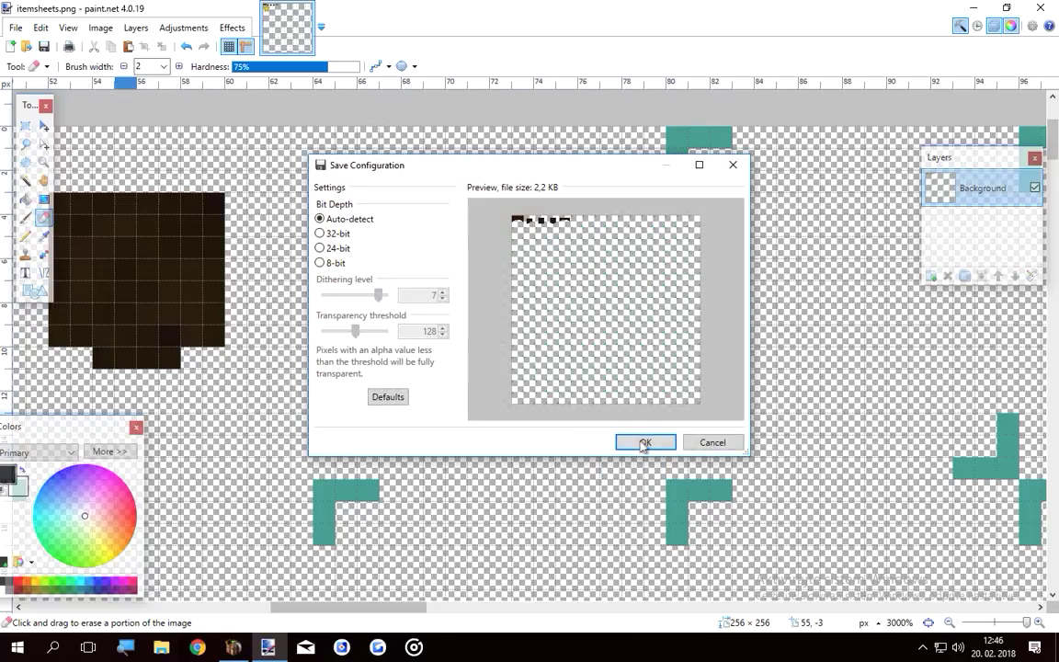
{"action": "left_click", "coordinate": [643, 443]}
{"action": "left_click", "coordinate": [267, 647]}
{"action": "left_click", "coordinate": [233, 647]}
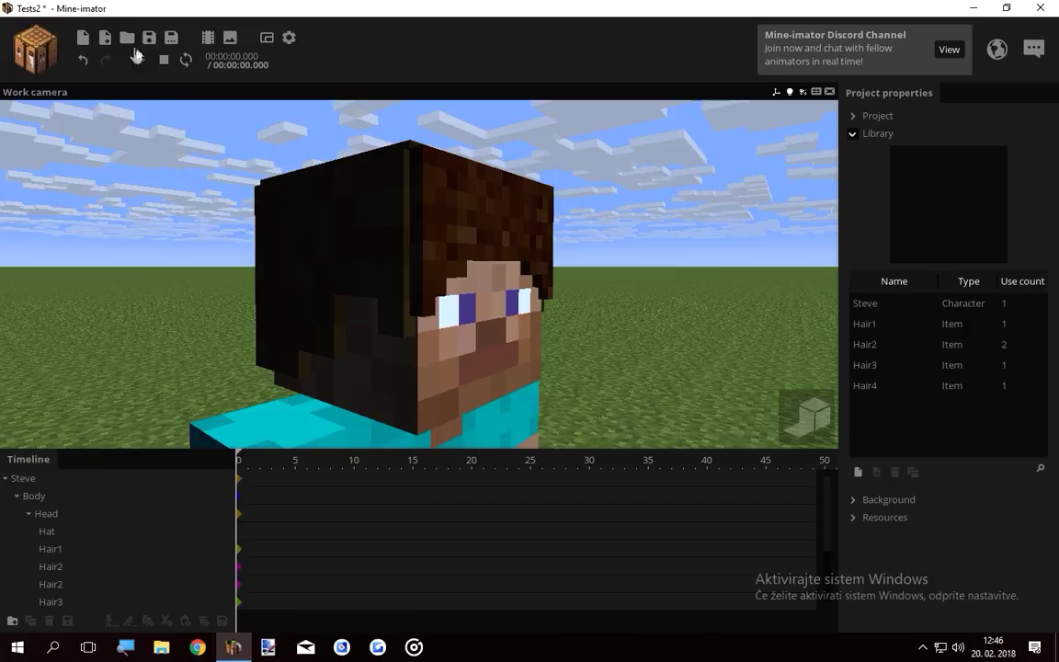
{"action": "left_click", "coordinate": [149, 38]}
Create a new item object and name its library entry Hair1_2
{"action": "left_click", "coordinate": [35, 48]}
{"action": "left_click", "coordinate": [161, 112]}
{"action": "left_click", "coordinate": [421, 470]}
{"action": "left_click", "coordinate": [991, 496]}
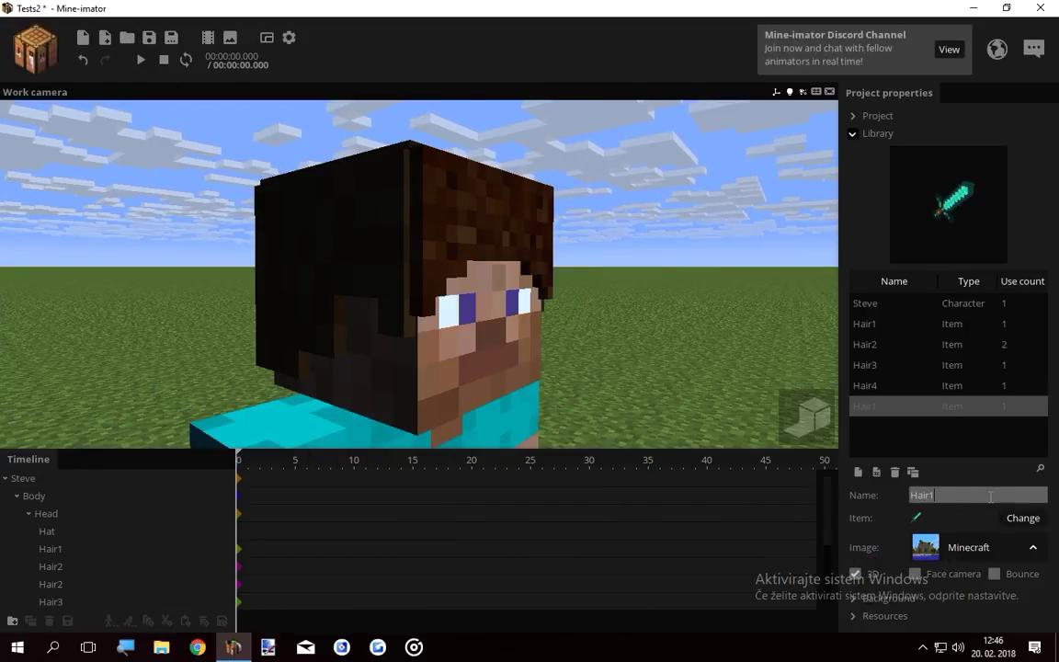
Set Hair1_2's image by importing itemsheets.png from the desktop as a 16 × 16 item sheet, replacing the existing resource
{"action": "left_click", "coordinate": [1005, 546]}
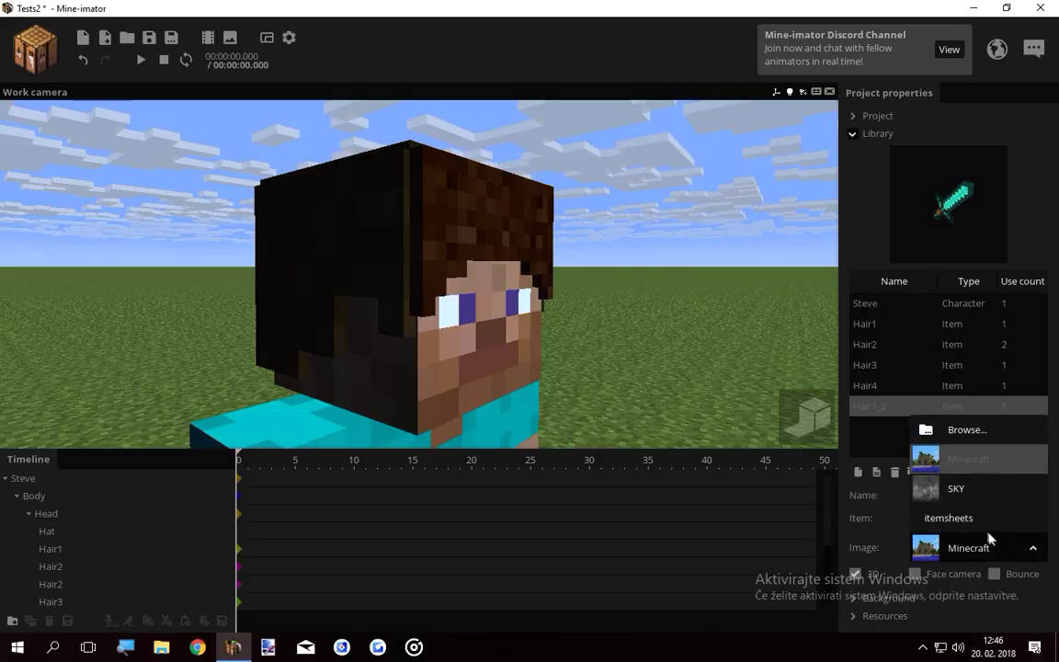
{"action": "left_click", "coordinate": [952, 434]}
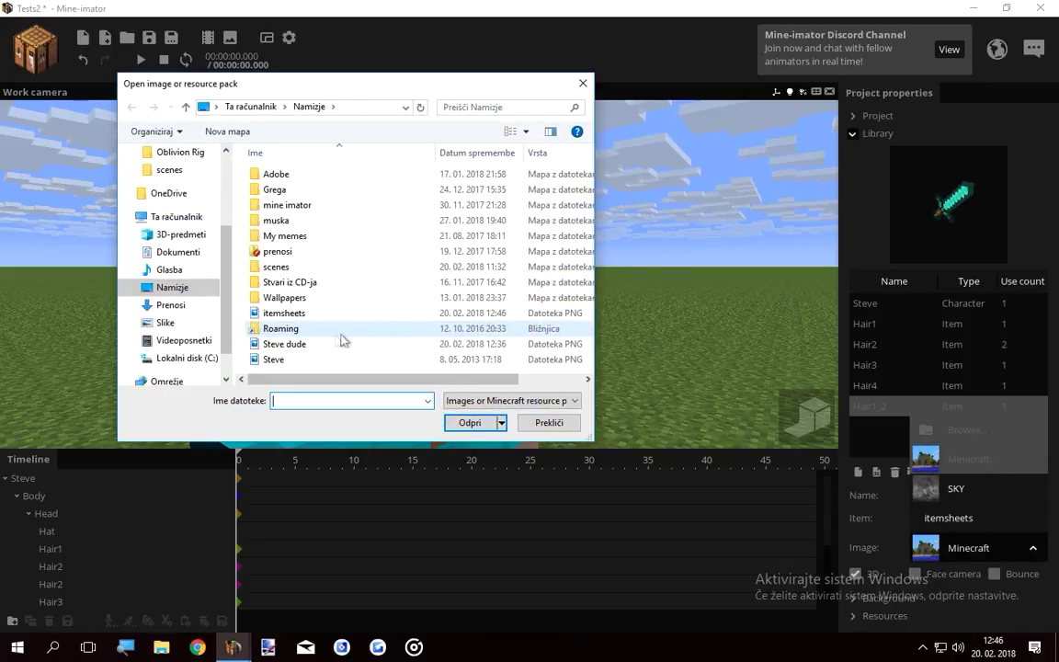
{"action": "double_click", "coordinate": [332, 309]}
{"action": "left_click", "coordinate": [496, 482]}
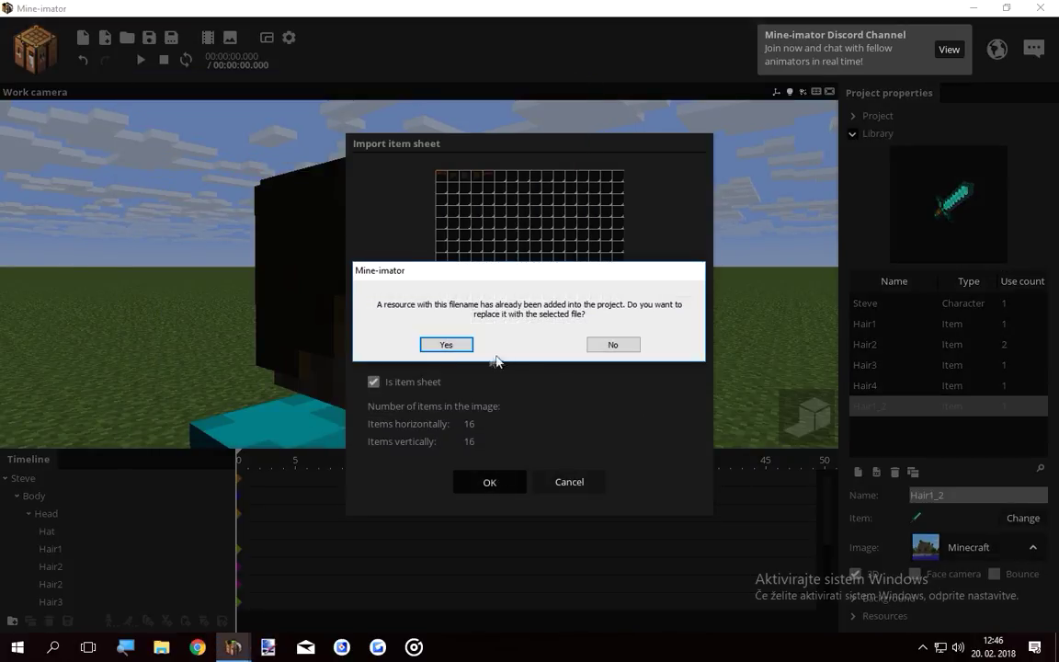
{"action": "left_click", "coordinate": [467, 344]}
Assign the new fringe piece in the item sheet's fifth first-row slot to Hair1_2
{"action": "left_click", "coordinate": [1022, 518]}
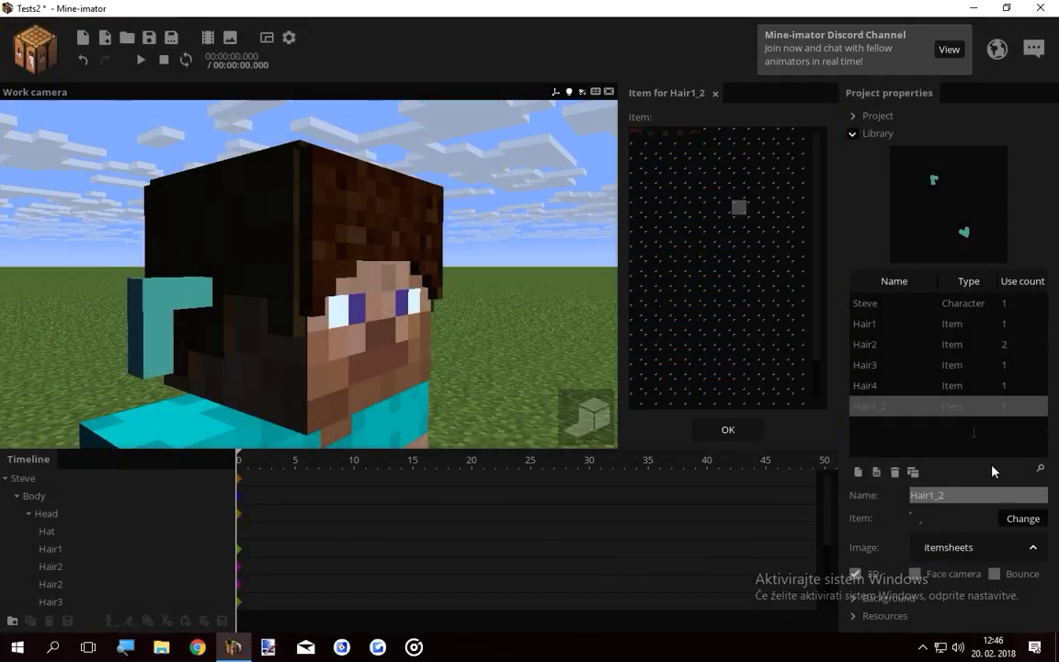
{"action": "left_click", "coordinate": [695, 135]}
{"action": "left_click", "coordinate": [728, 429]}
Parent Hair1_2 to Hair1, enable its custom rotation point and adjust the point's Y value
{"action": "left_click_drag", "start_coordinate": [825, 516], "coordinate": [818, 596]}
{"action": "left_click_drag", "start_coordinate": [39, 605], "coordinate": [75, 514]}
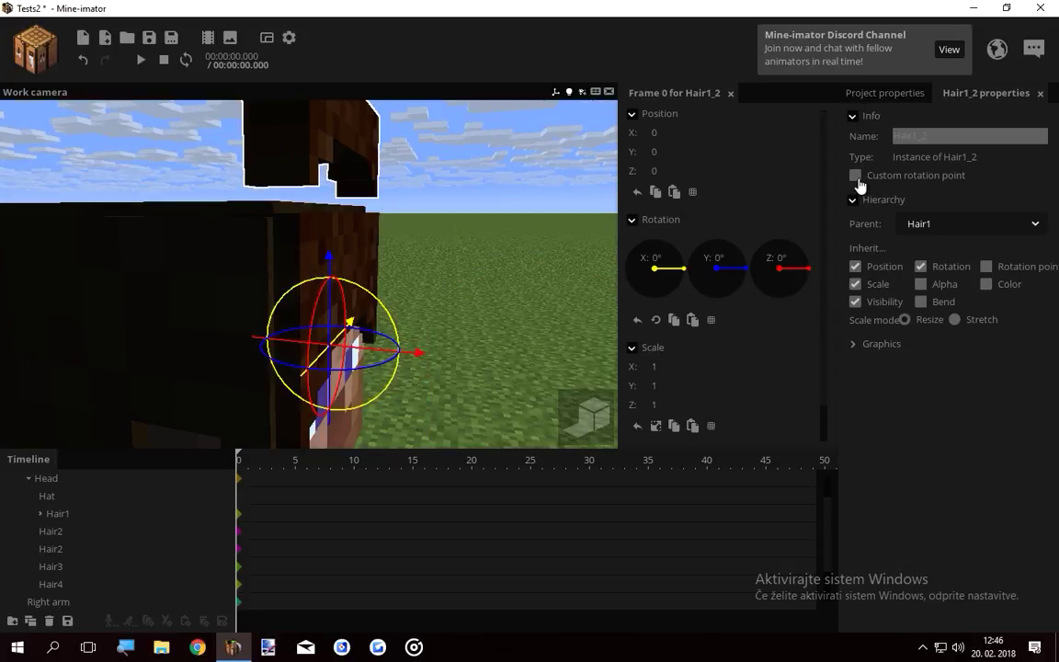
{"action": "left_click", "coordinate": [855, 176]}
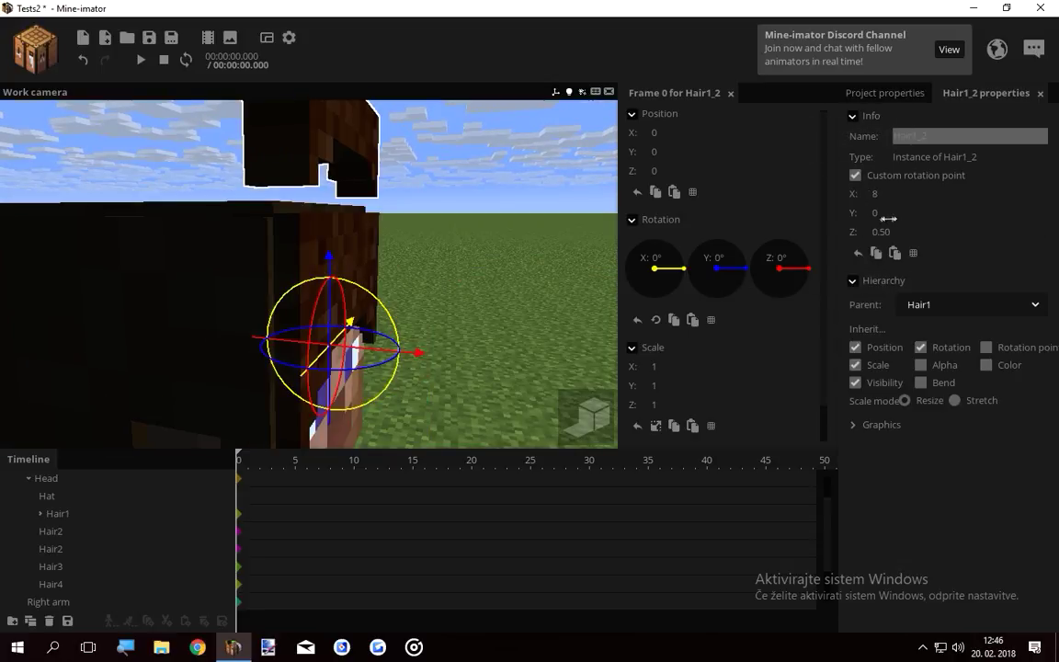
{"action": "left_click_drag", "start_coordinate": [876, 213], "coordinate": [832, 236]}
Position Hair1_2 as a second layer over the front of the fringe and save the project
{"action": "left_click_drag", "start_coordinate": [465, 281], "coordinate": [376, 331]}
{"action": "left_click", "coordinate": [460, 345]}
{"action": "scroll", "coordinate": [386, 317], "scroll_direction": "down", "scroll_amount": 3}
{"action": "right_click_drag", "start_coordinate": [456, 343], "coordinate": [556, 327]}
{"action": "left_click", "coordinate": [155, 43]}
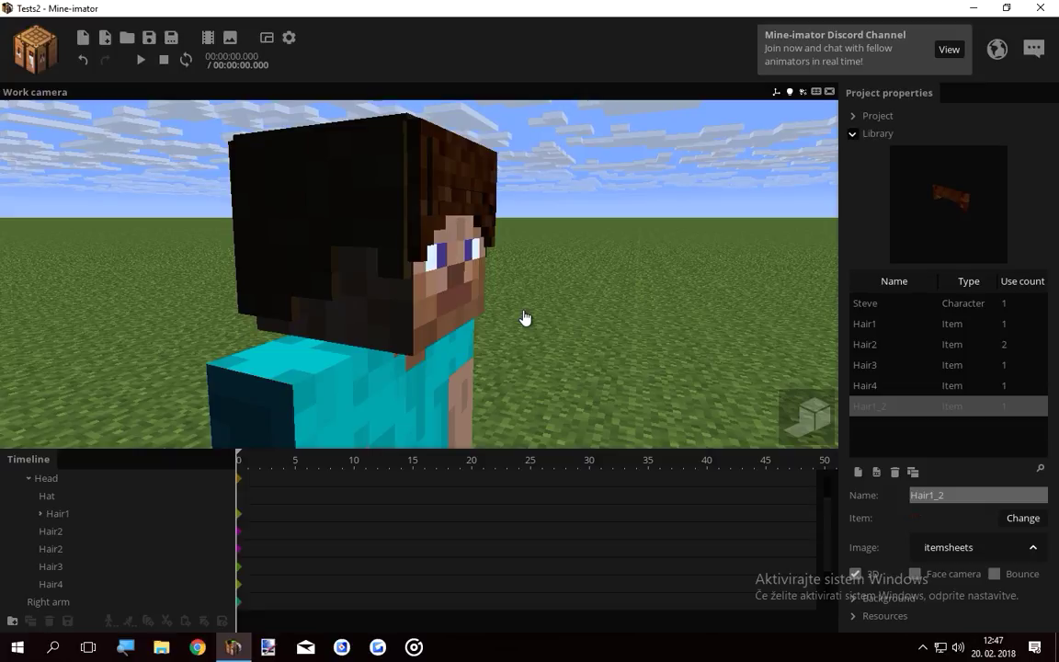
Change the parent of Hair3 from the head to the right arm
{"action": "scroll", "coordinate": [524, 317], "scroll_direction": "down", "scroll_amount": 4}
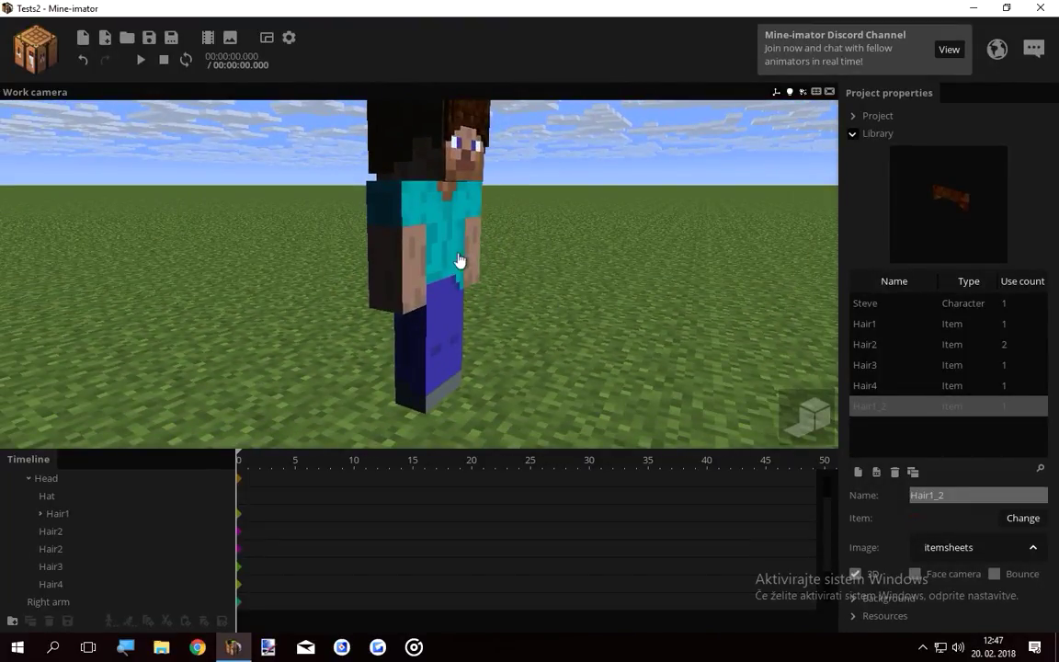
{"action": "key", "text": "w"}
{"action": "key", "text": "e"}
{"action": "right_click_drag", "start_coordinate": [459, 261], "coordinate": [459, 261]}
{"action": "left_click", "coordinate": [55, 566]}
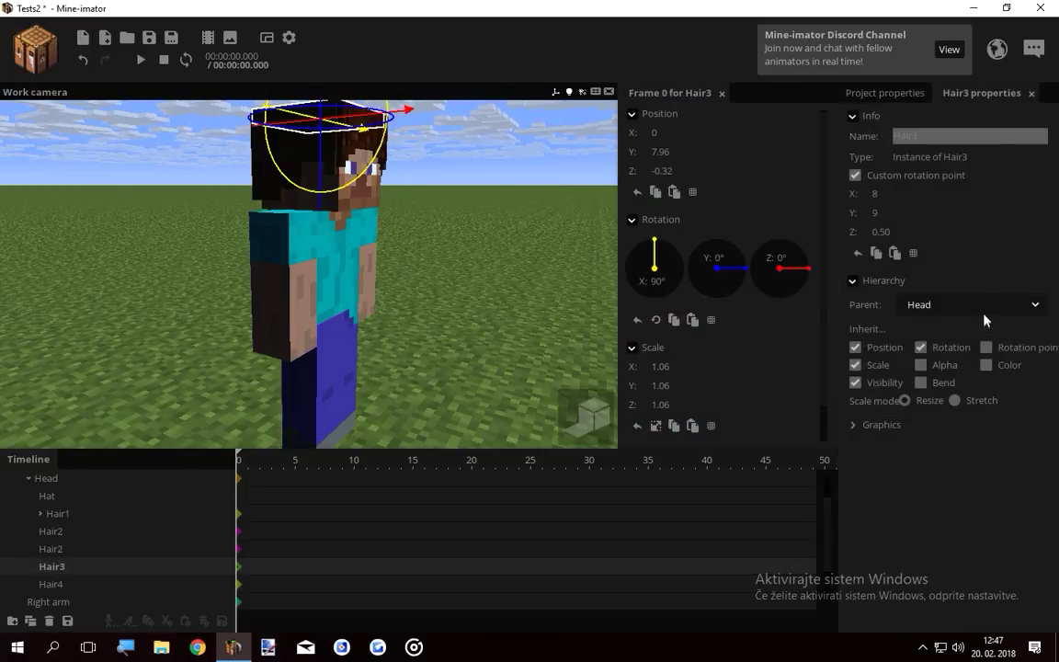
{"action": "left_click", "coordinate": [983, 305]}
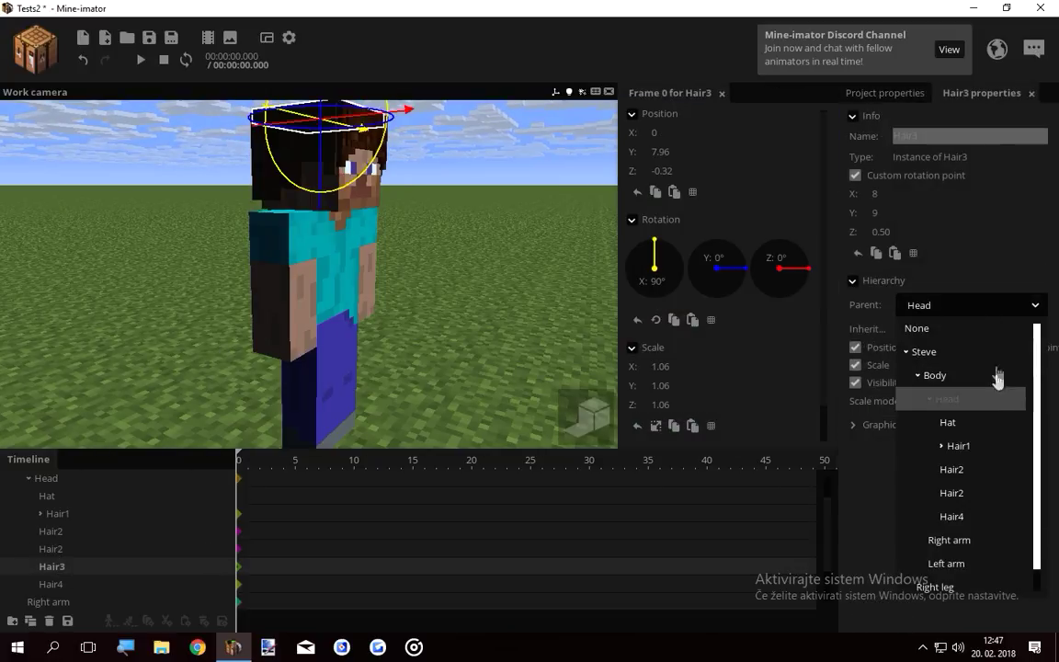
{"action": "left_click", "coordinate": [949, 539]}
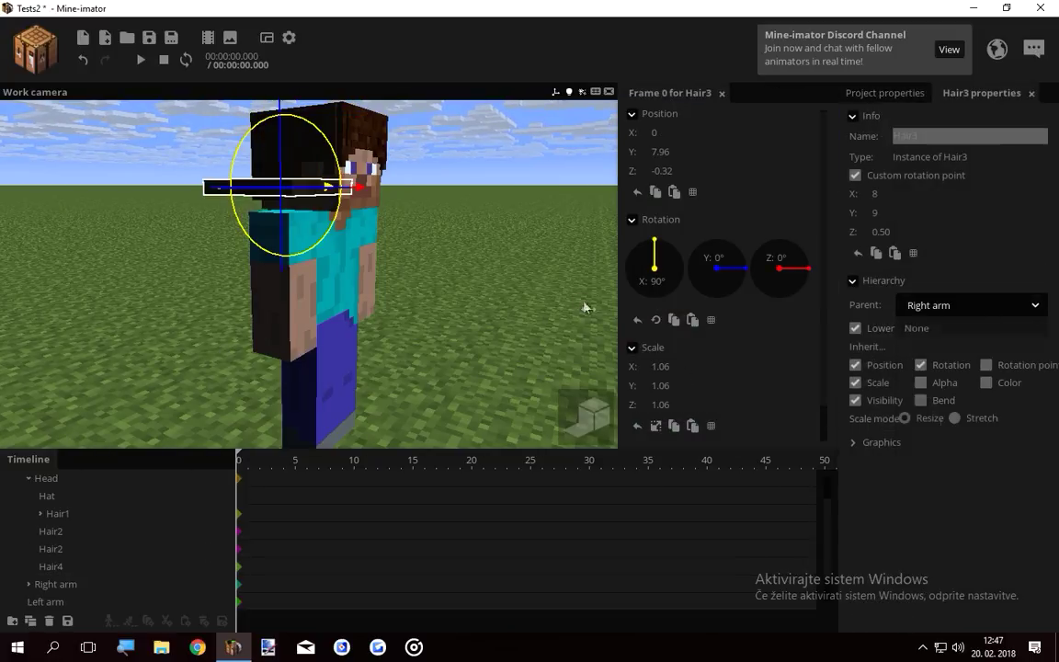
Turn off the lower-half attachment of Hair3 and rotate the right arm 0.55° about X
{"action": "left_click", "coordinate": [857, 328]}
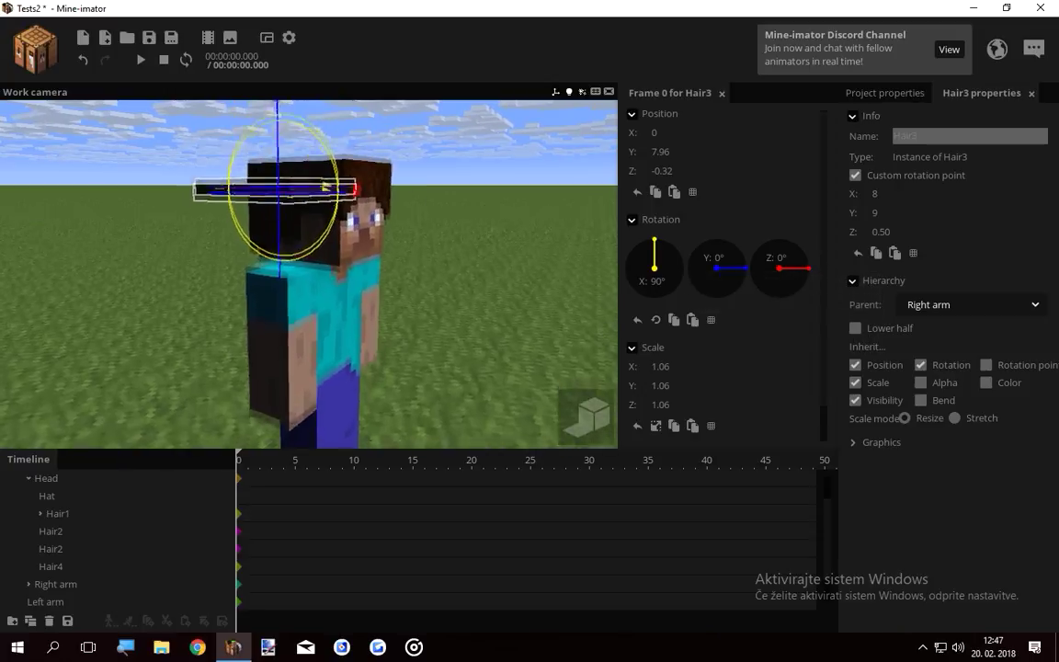
{"action": "left_click", "coordinate": [151, 585]}
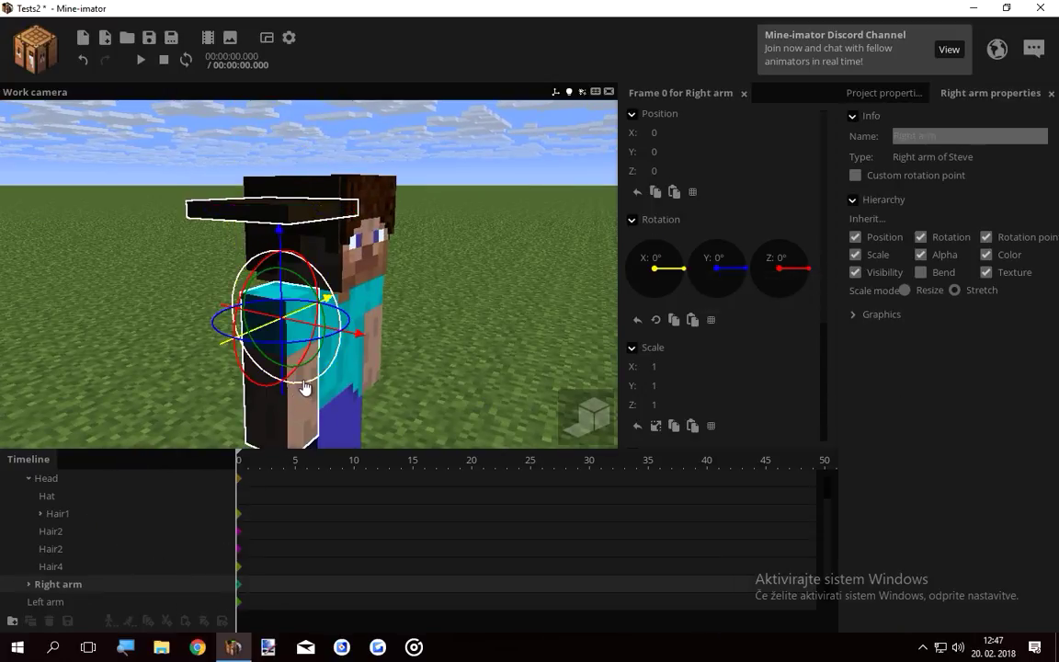
{"action": "mouse_move", "coordinate": [307, 385]}
{"action": "left_mouse_down"}
{"action": "mouse_move", "coordinate": [263, 403]}
{"action": "mouse_move", "coordinate": [349, 385]}
{"action": "mouse_move", "coordinate": [307, 373]}
{"action": "mouse_move", "coordinate": [315, 390]}
{"action": "left_mouse_up"}
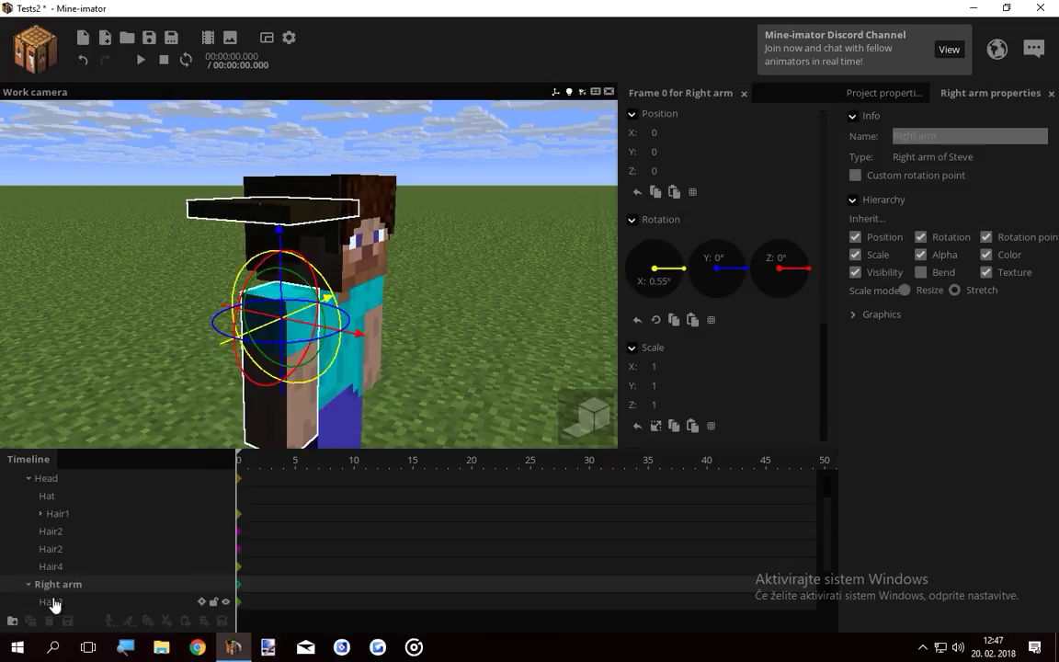
Turn the lower-half attachment of Hair3 back on and pose the right arm to test how the piece follows
{"action": "left_click", "coordinate": [54, 602]}
{"action": "left_click", "coordinate": [862, 330]}
{"action": "left_click", "coordinate": [56, 584]}
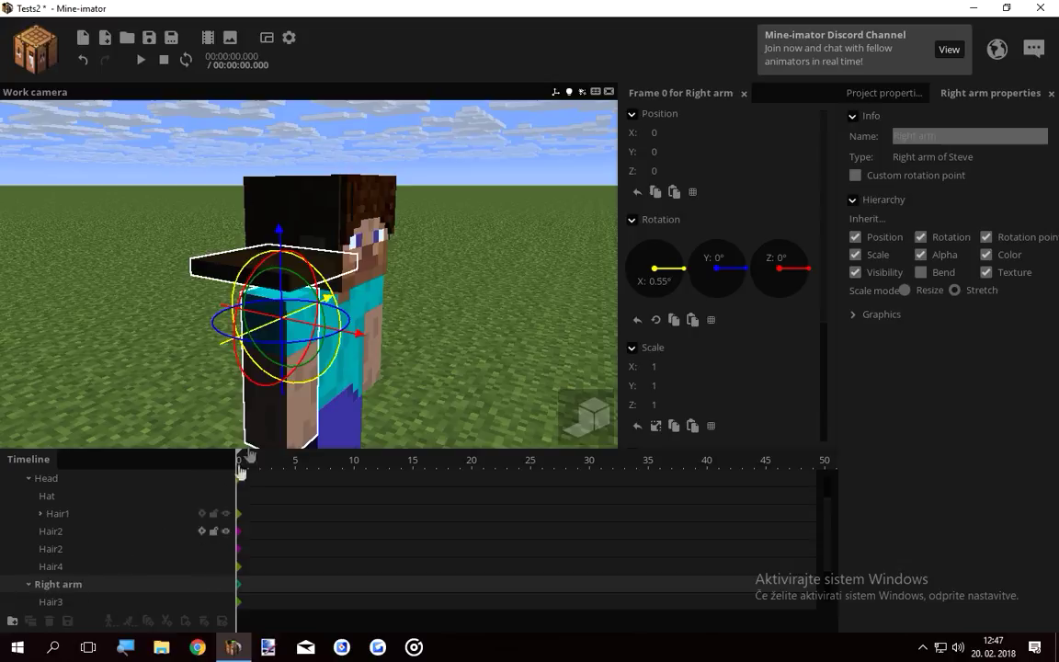
{"action": "left_click_drag", "start_coordinate": [314, 371], "coordinate": [270, 387]}
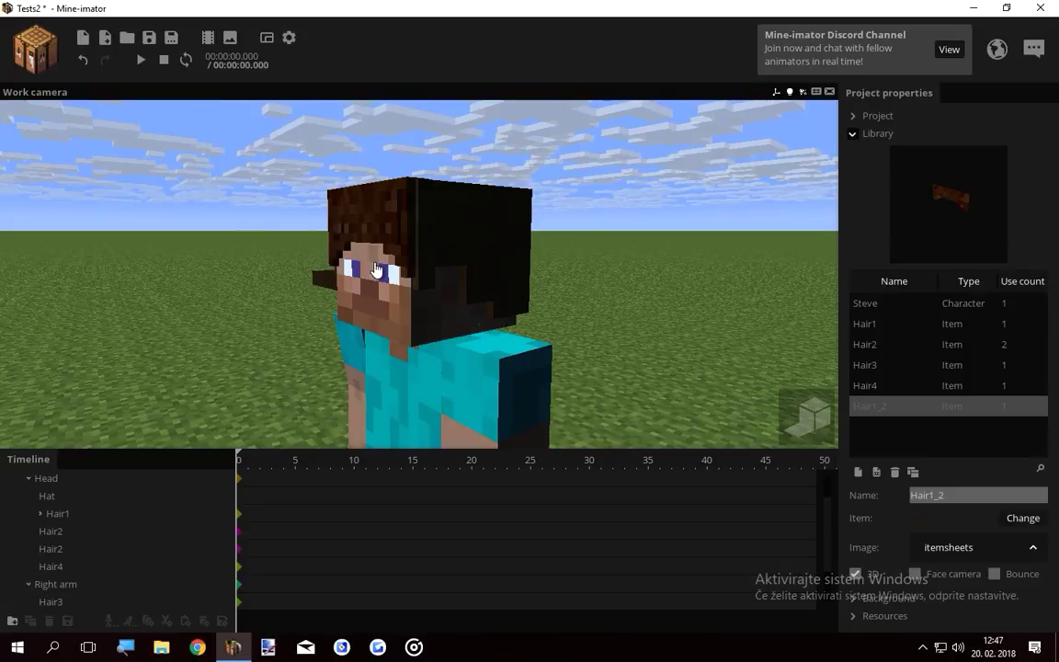